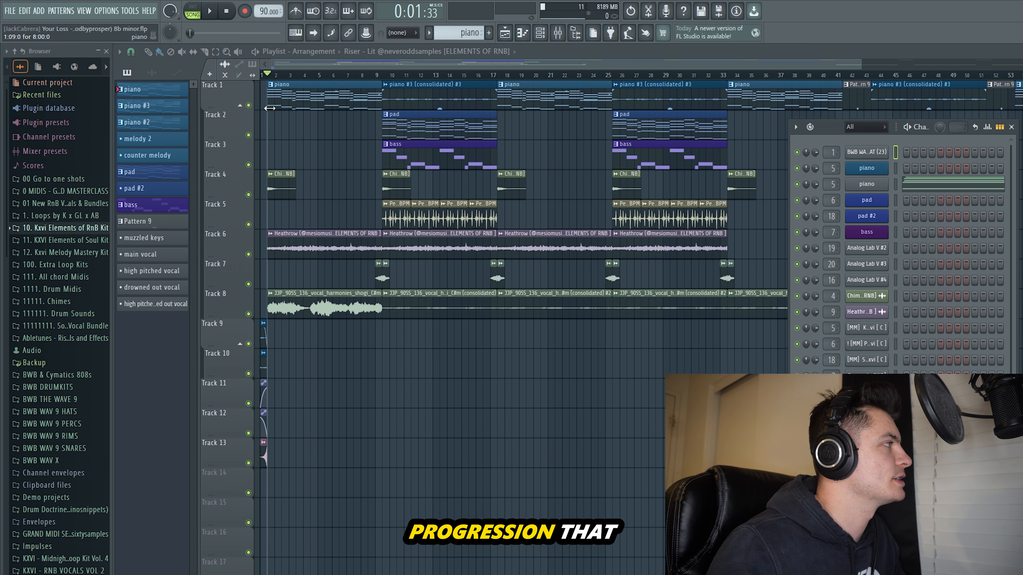
- Look up the lower piano channel's Keys - Ambient Piano preset in the Analog Lab sound bank and close the plugin
click(173, 92)
click(863, 188)
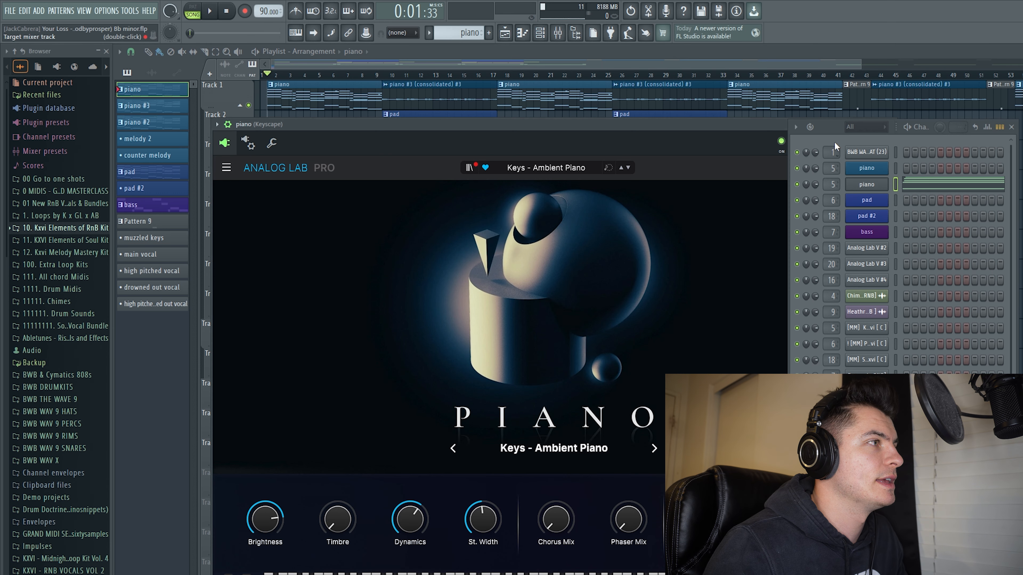
drag(442, 121, 503, 108)
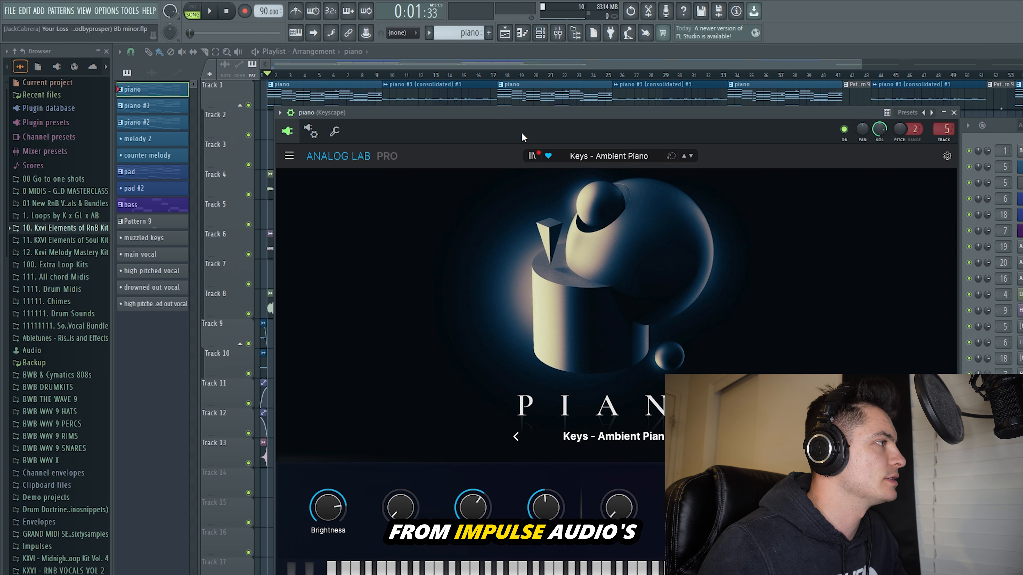
click(531, 156)
click(356, 231)
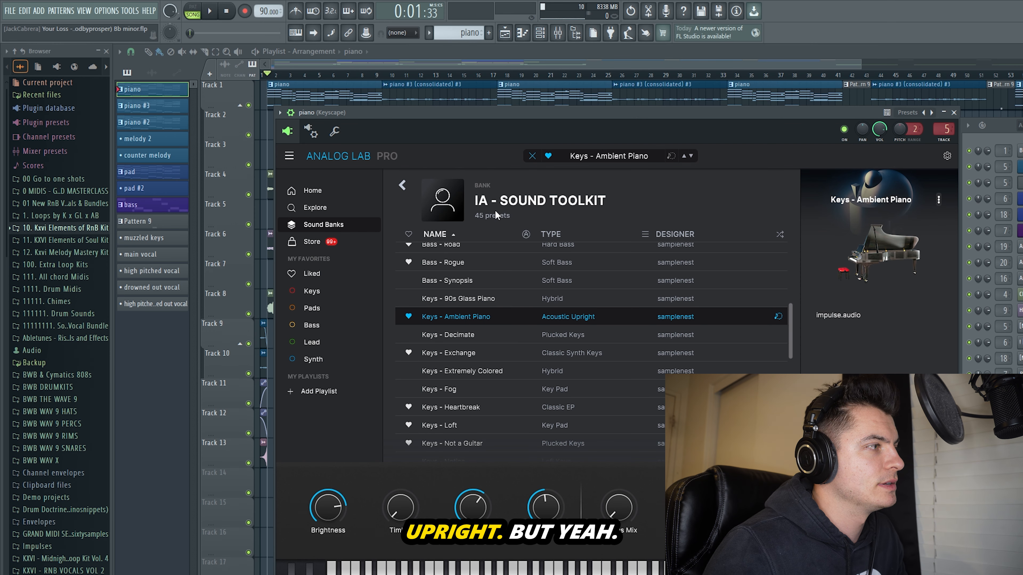
click(953, 112)
drag(993, 127, 909, 133)
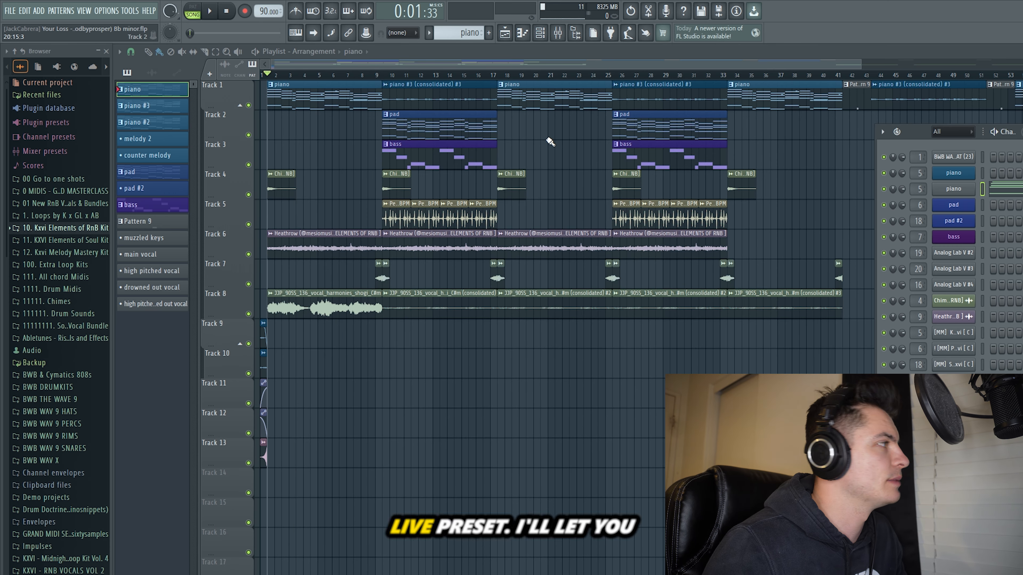
- Solo Track 1, play it back, and open the first piano clip's notes in the piano roll
right_click(249, 105)
key(space)
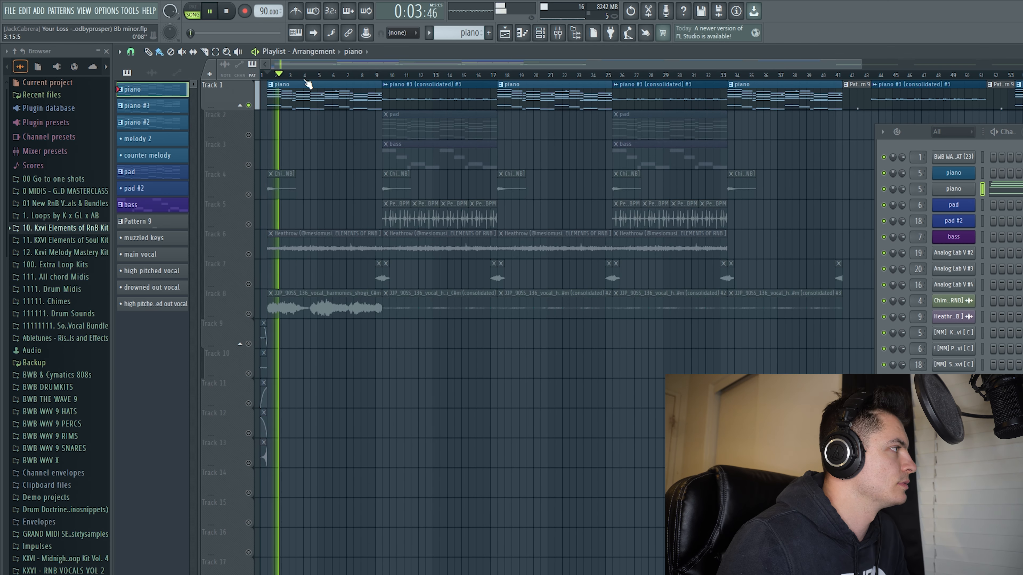
double_click(324, 97)
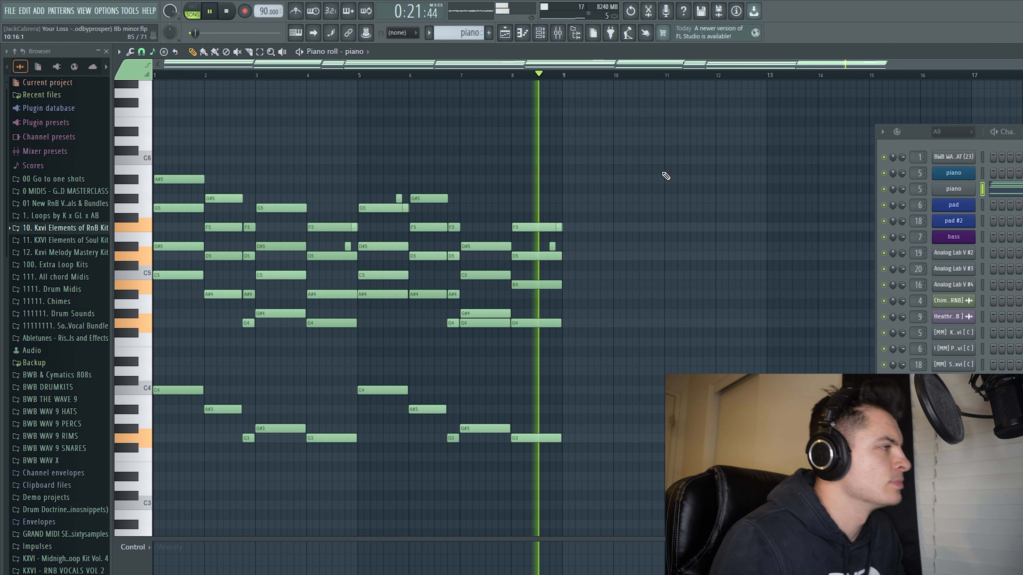
key(space)
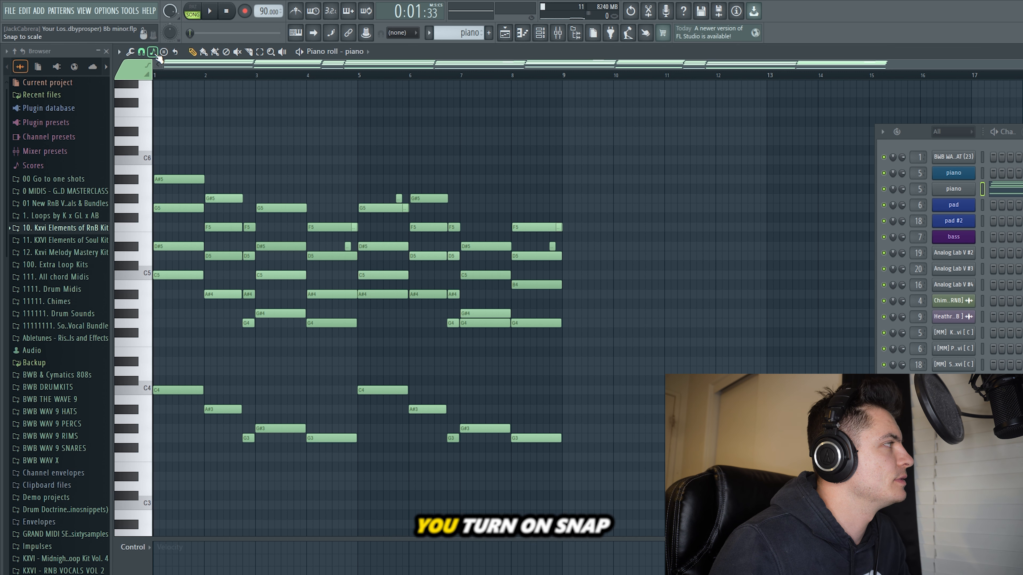
- Set the piano roll's scale highlighting root note to C, keeping the Minor Natural (Aeolian) scale
click(119, 51)
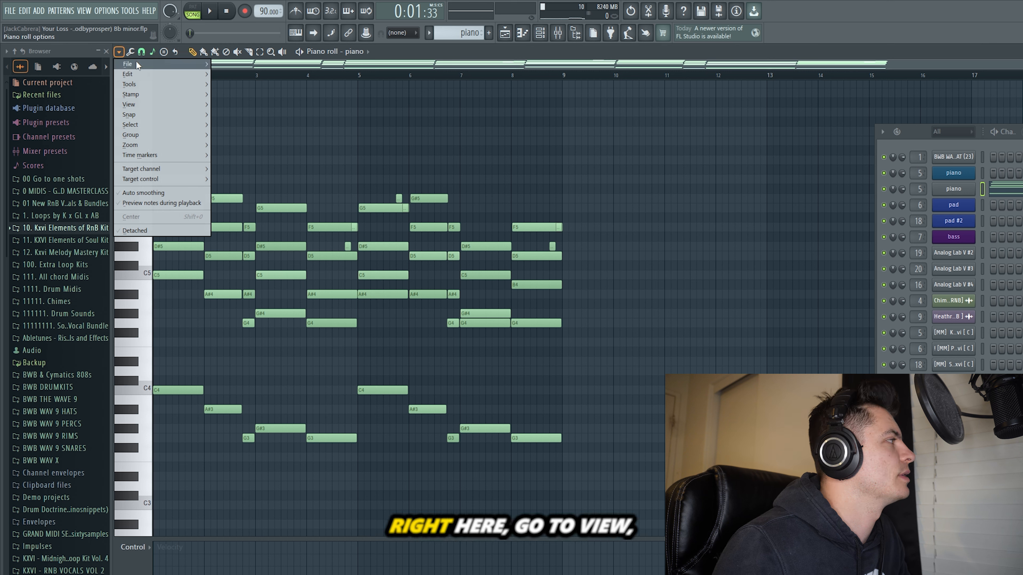
mouse_move(152, 104)
mouse_move(275, 261)
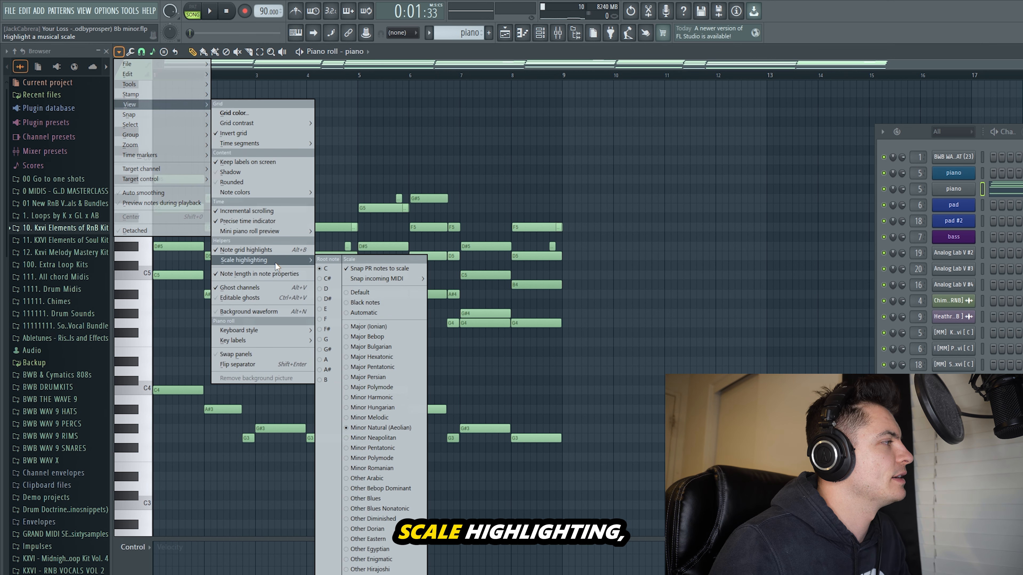
click(327, 271)
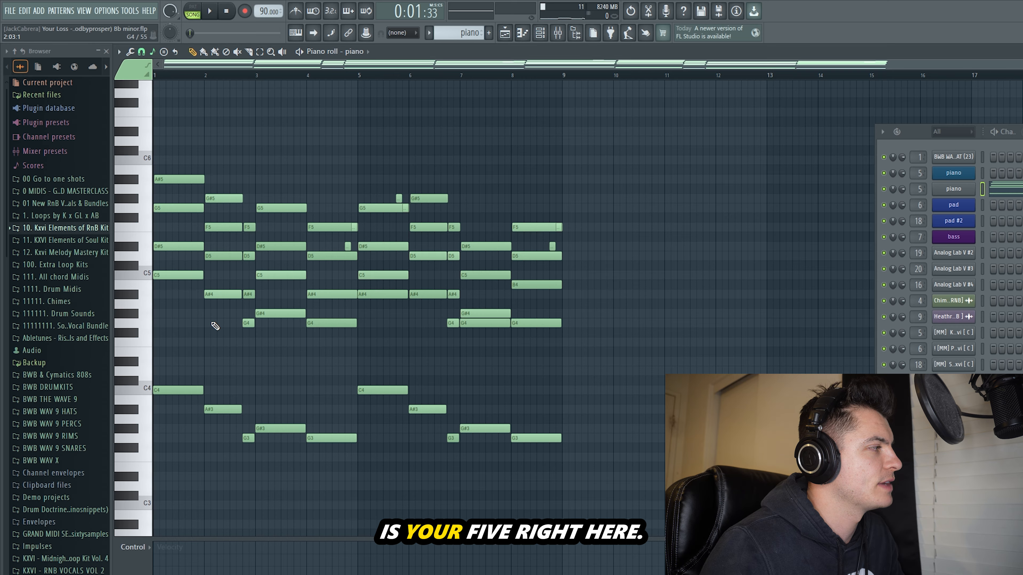
- Point out the chords in bars 1 to 4 of the piano pattern to examine the progression
drag(272, 313, 329, 332)
drag(179, 296, 217, 298)
drag(250, 218, 249, 343)
ctrl+drag(279, 336, 281, 194)
ctrl+drag(322, 195, 325, 338)
ctrl+click(329, 180)
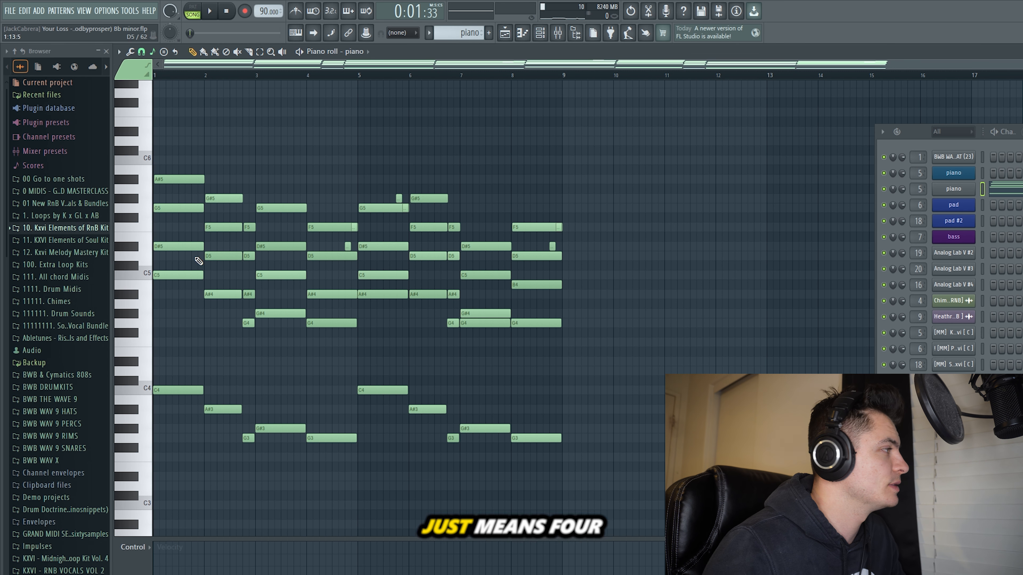
- Select the upper chord notes of bars 1 to 4 chord by chord to examine each voicing, and clear the selection
ctrl+drag(180, 148, 164, 330)
ctrl+click(225, 139)
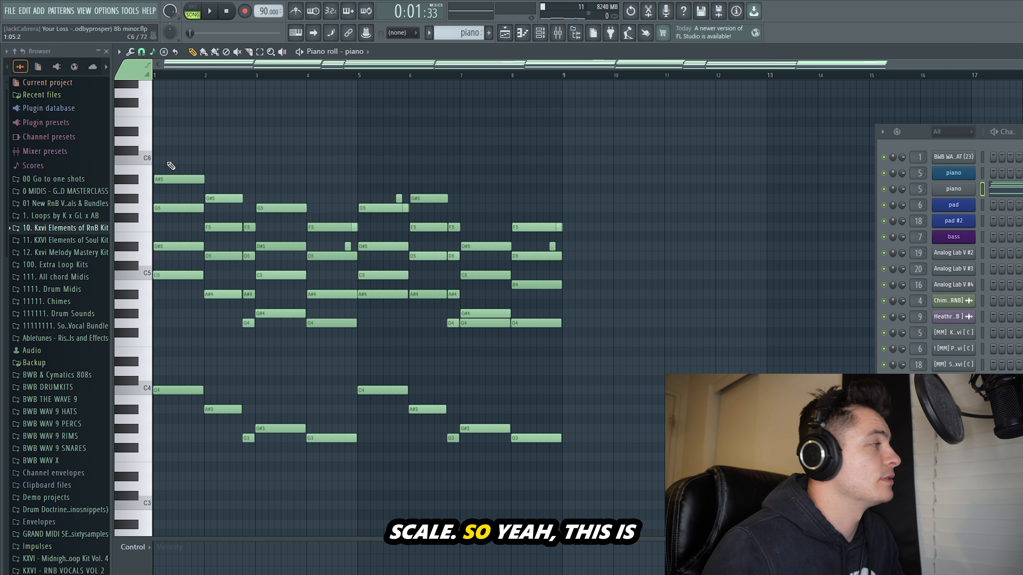
ctrl+drag(179, 296, 181, 148)
ctrl+drag(220, 175, 221, 331)
ctrl+drag(246, 201, 277, 328)
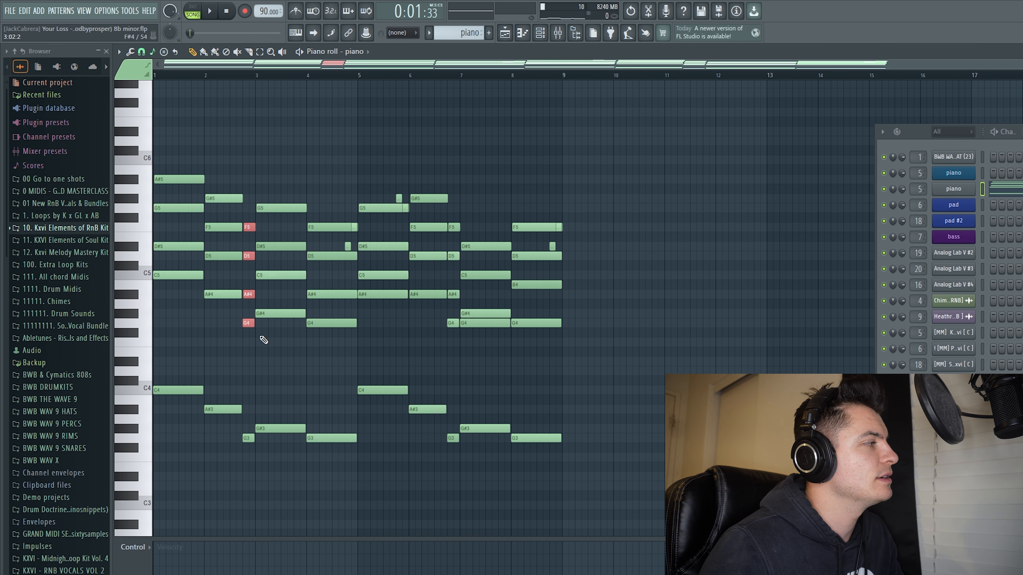
ctrl+drag(268, 179, 283, 312)
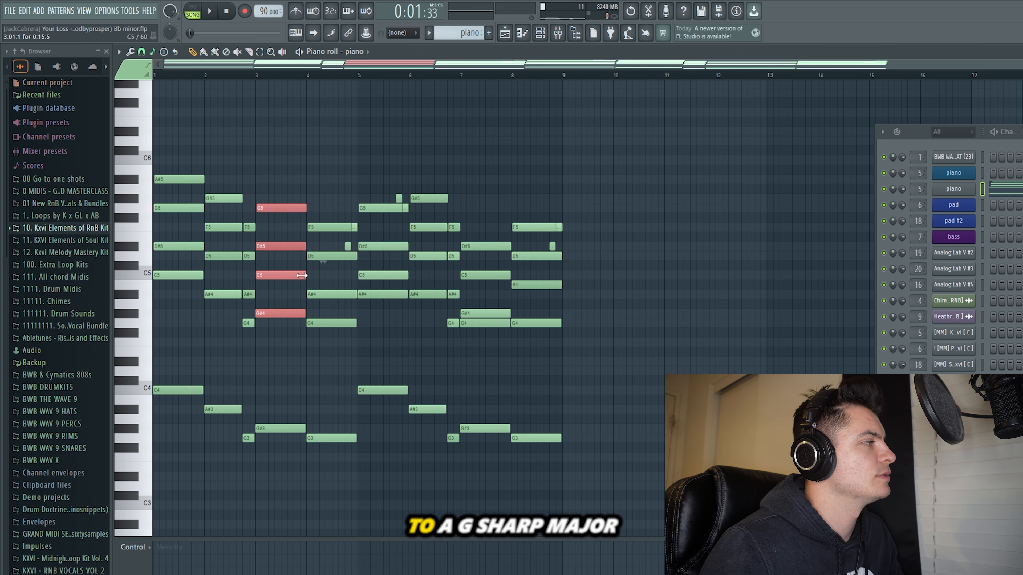
ctrl+drag(324, 195, 327, 369)
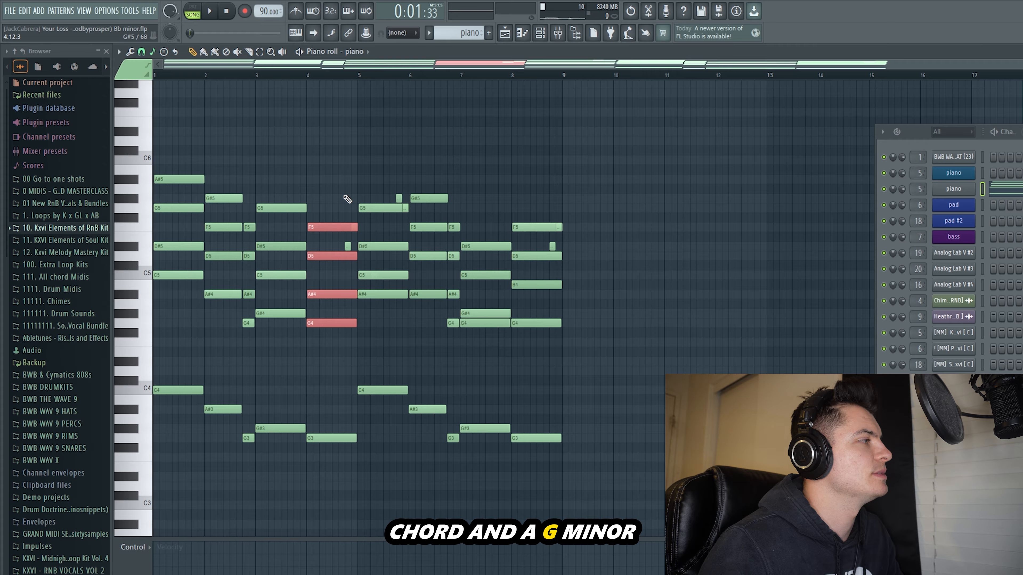
key(ctrl+d)
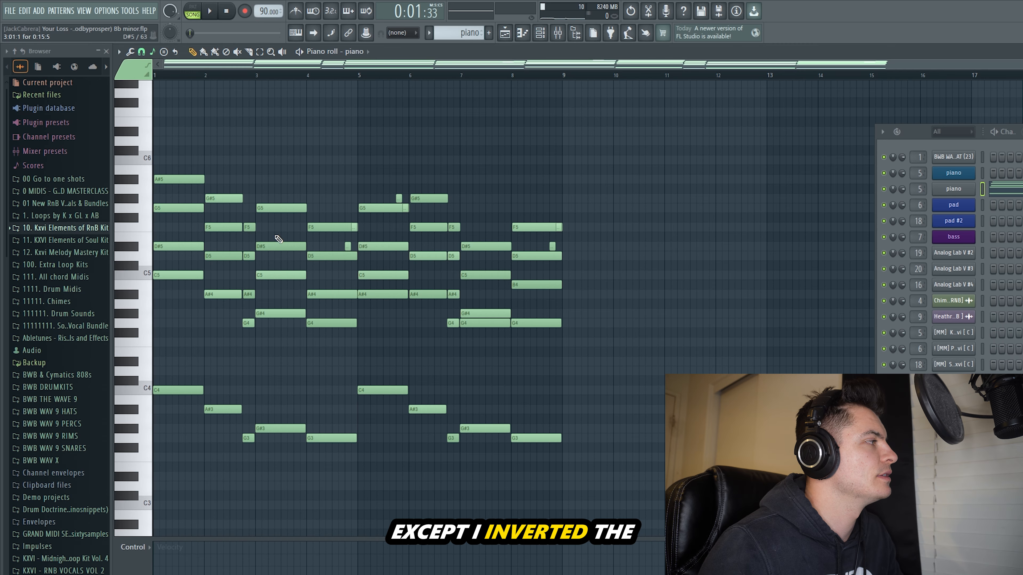
- Shift the A#4 note of the bar 5 chord up an octave and back down to demonstrate the inversion
click(377, 295)
scroll(382, 298, up, 1)
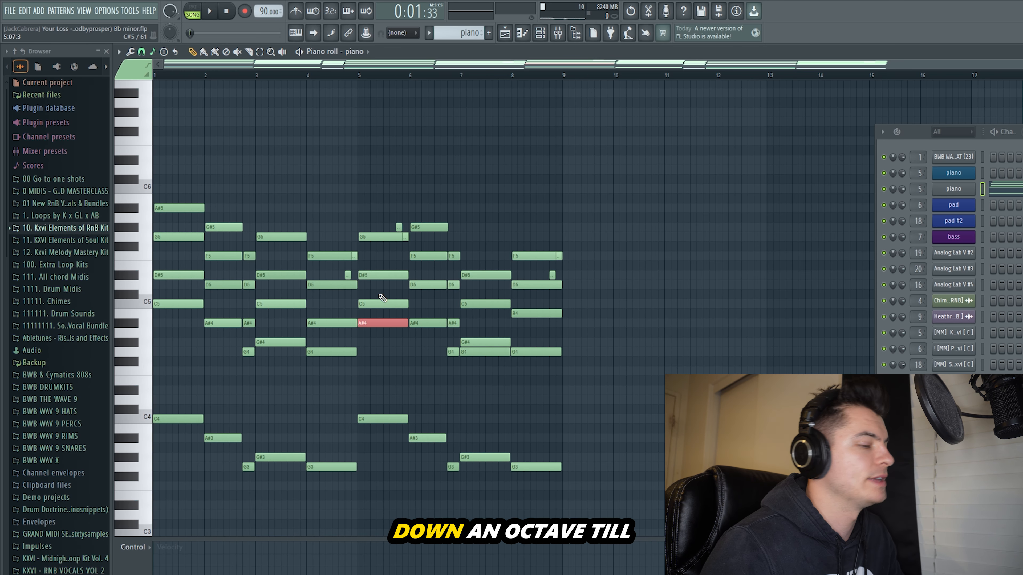
key(ctrl+Up)
key(ctrl+Down)
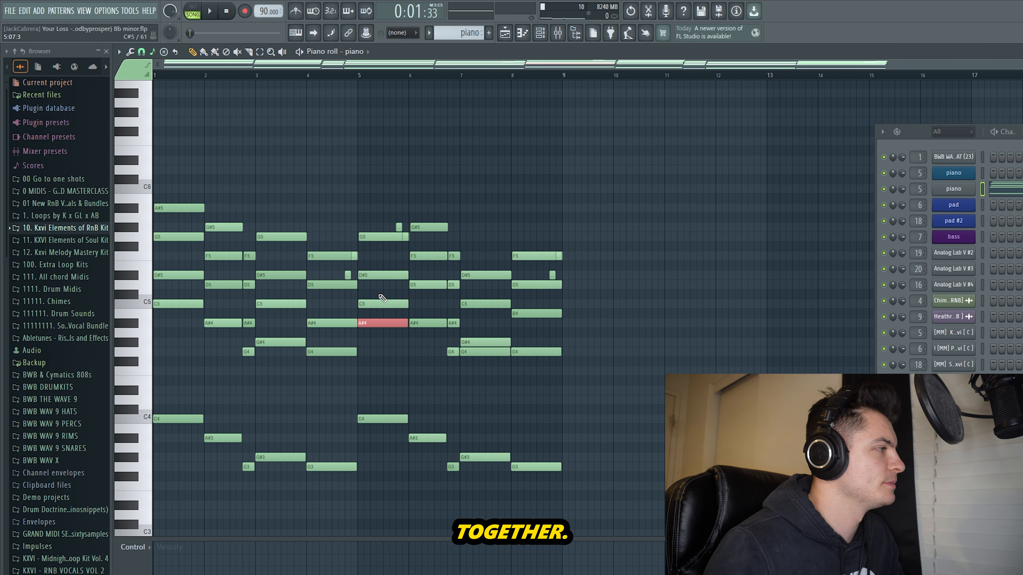
key(ctrl+d)
- Raise the G4 note of the bar 7 chord an octave, return it to G4, and deselect it
scroll(483, 318, down, 1)
key(ctrl+Up)
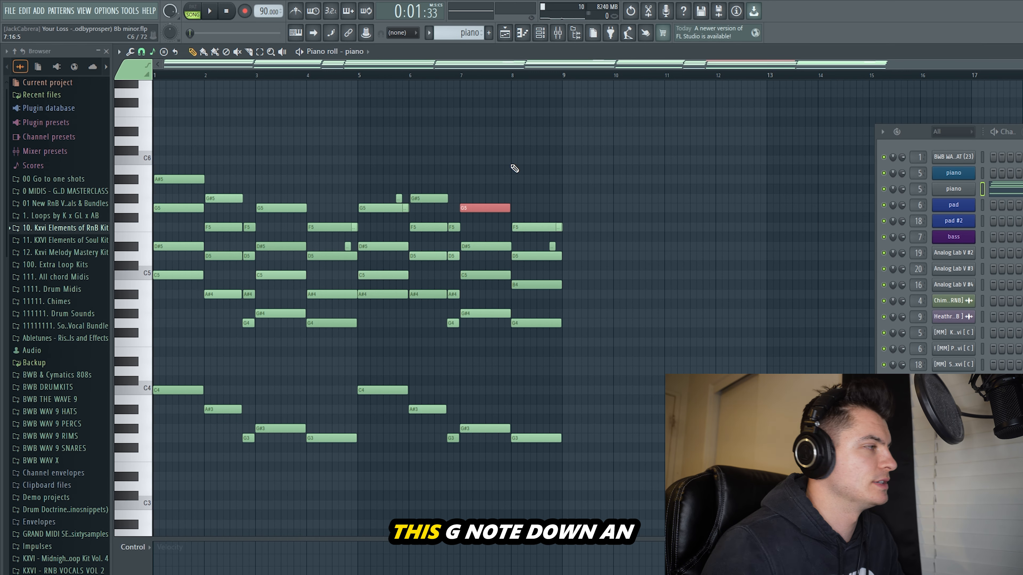
key(ctrl+Down)
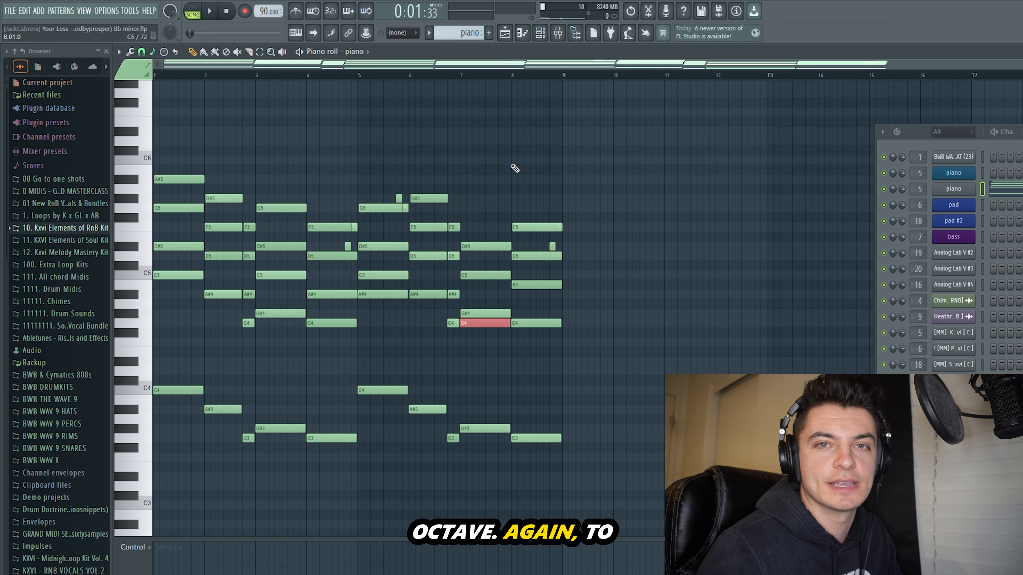
key(ctrl+d)
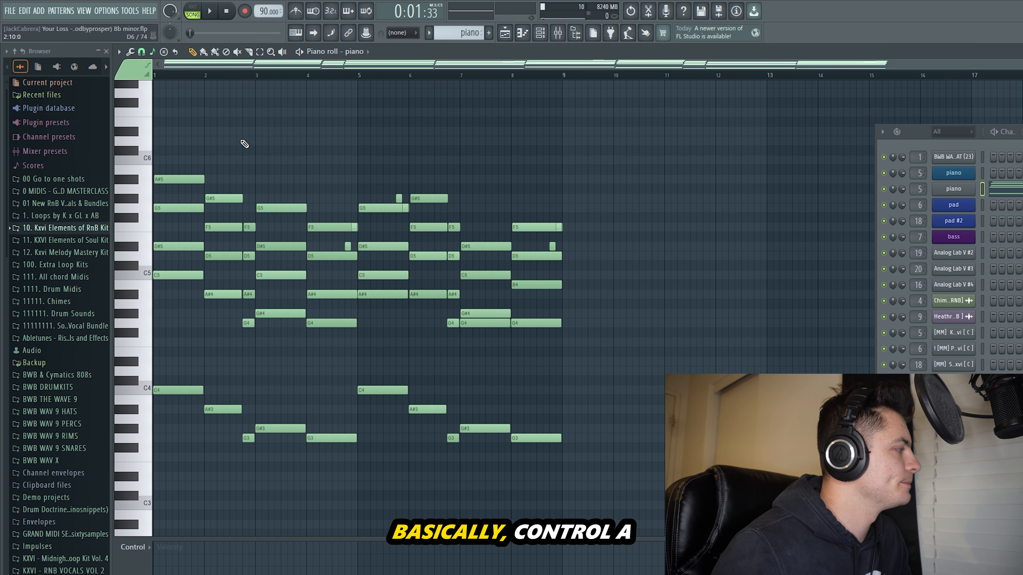
- Select all notes and preview the Strumizer's start time strength and the Randomizer's velocity variation without applying either
key(ctrl+a)
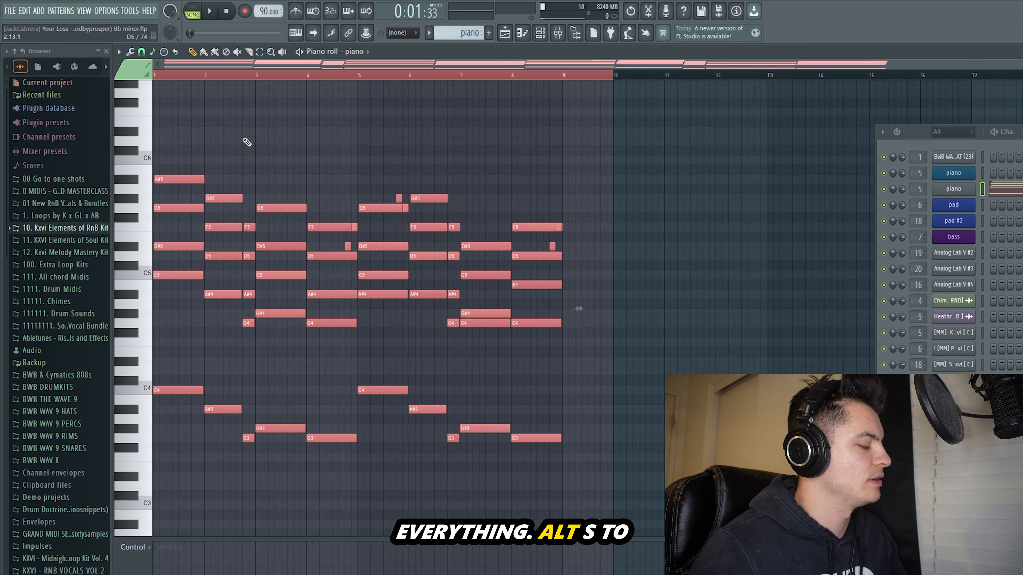
key(alt+s)
drag(644, 360, 645, 342)
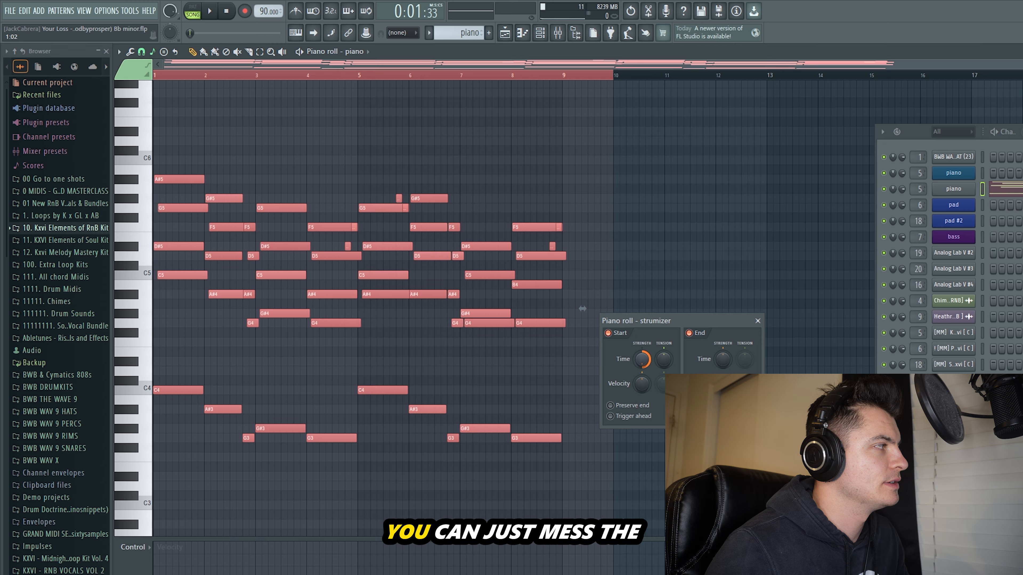
click(758, 321)
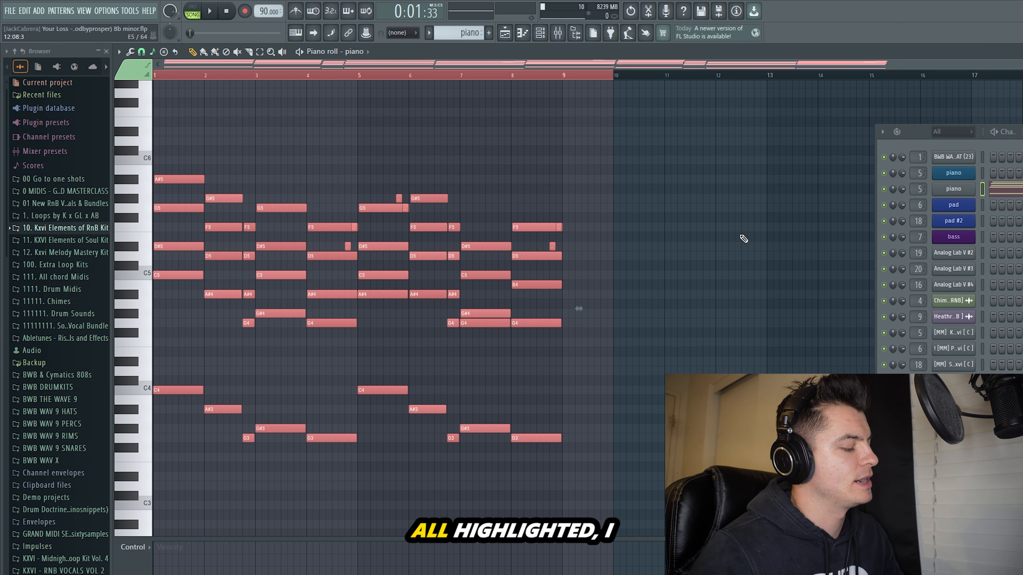
key(alt+r)
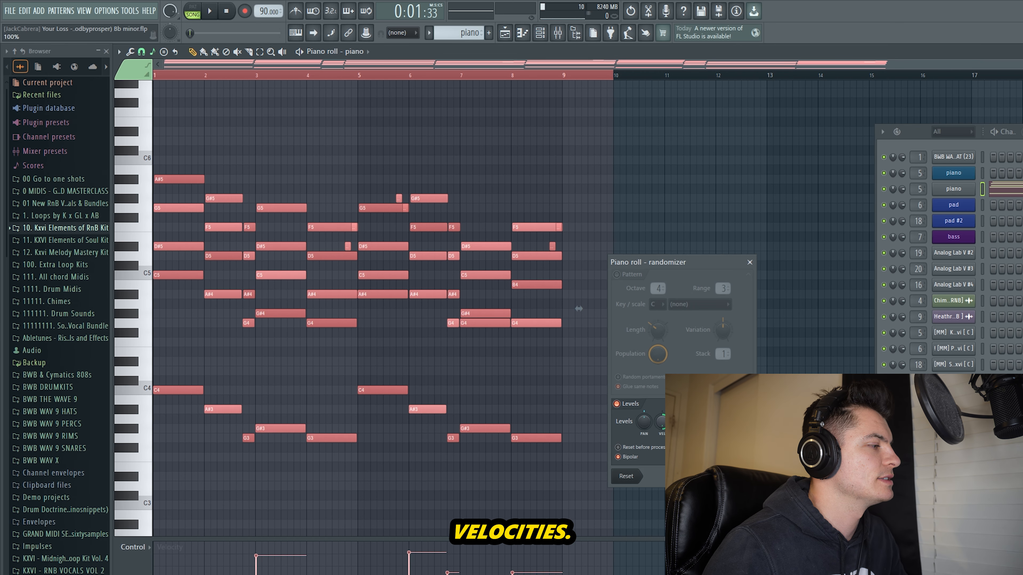
click(750, 262)
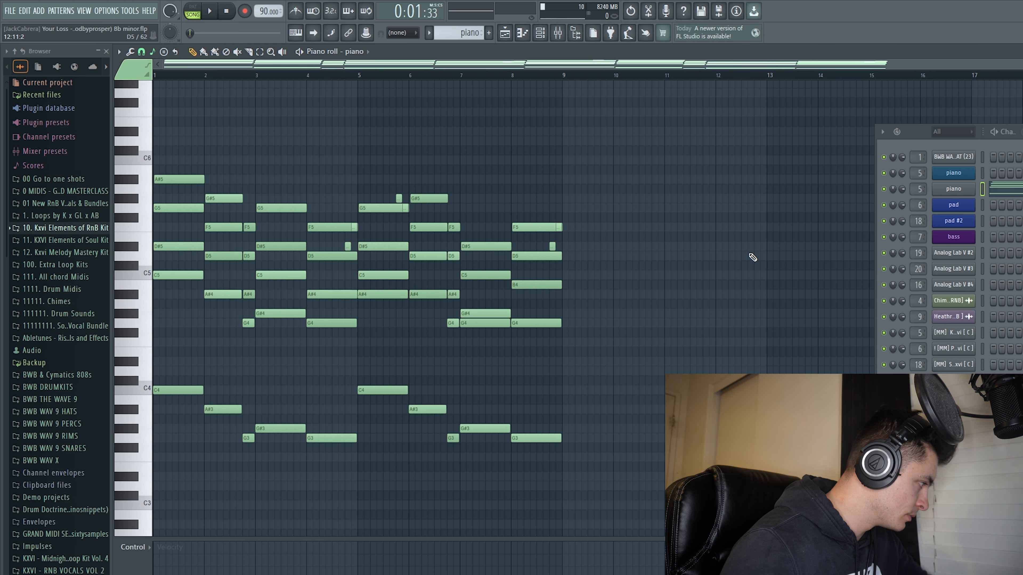
- Return to the playlist, place the playhead at bar 9, and select the piano #3 pattern
key(F5)
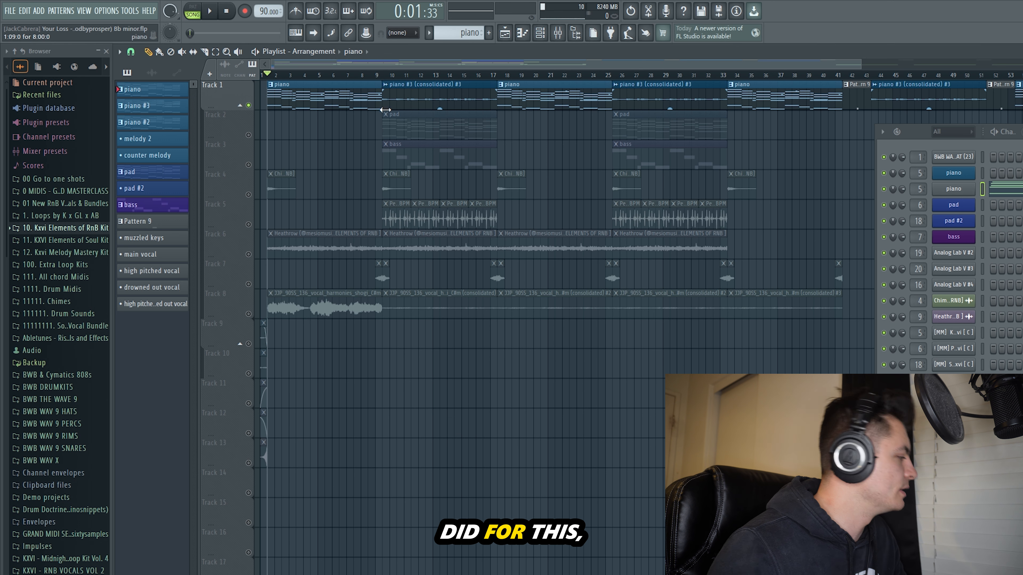
click(386, 76)
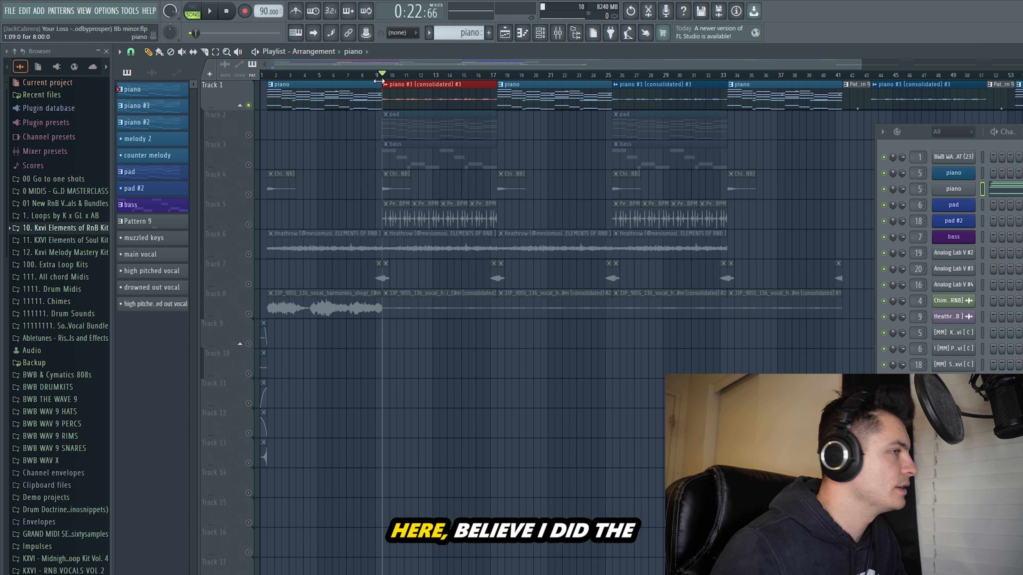
click(159, 106)
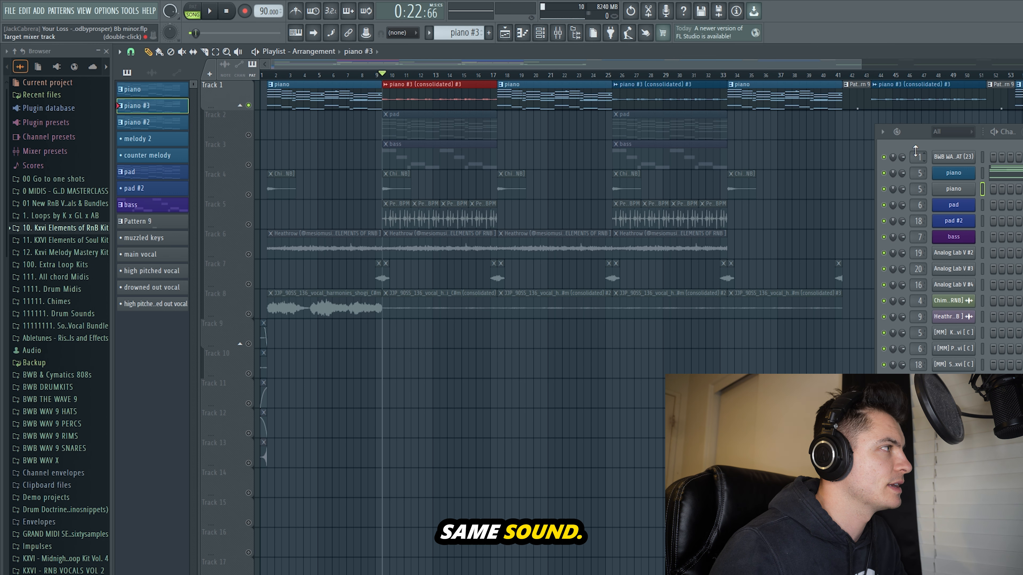
- Open the blue piano channel's Keyscape plugin to check its LA Custom C7 - Softest patch, and close it
drag(919, 146, 654, 140)
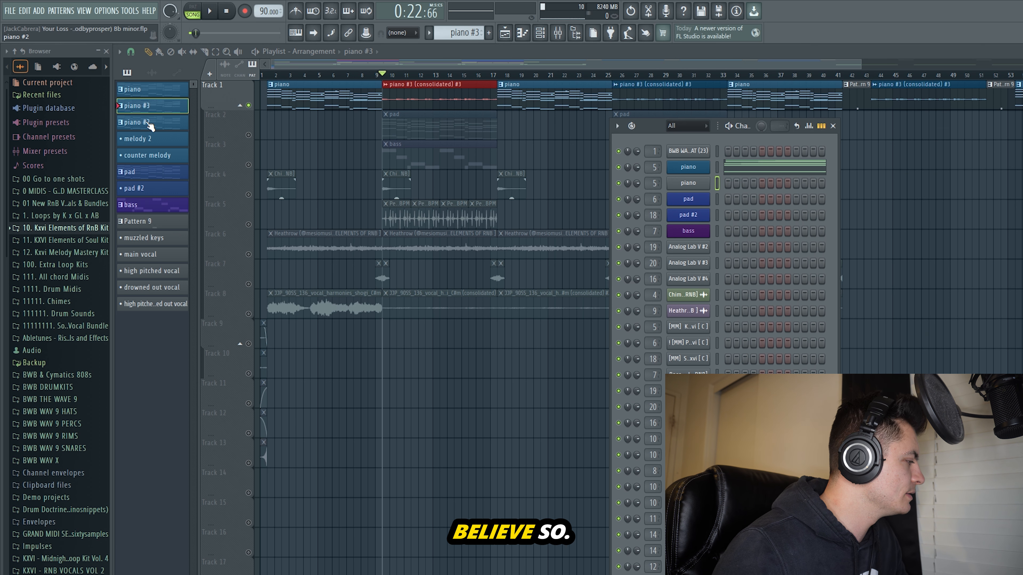
click(688, 167)
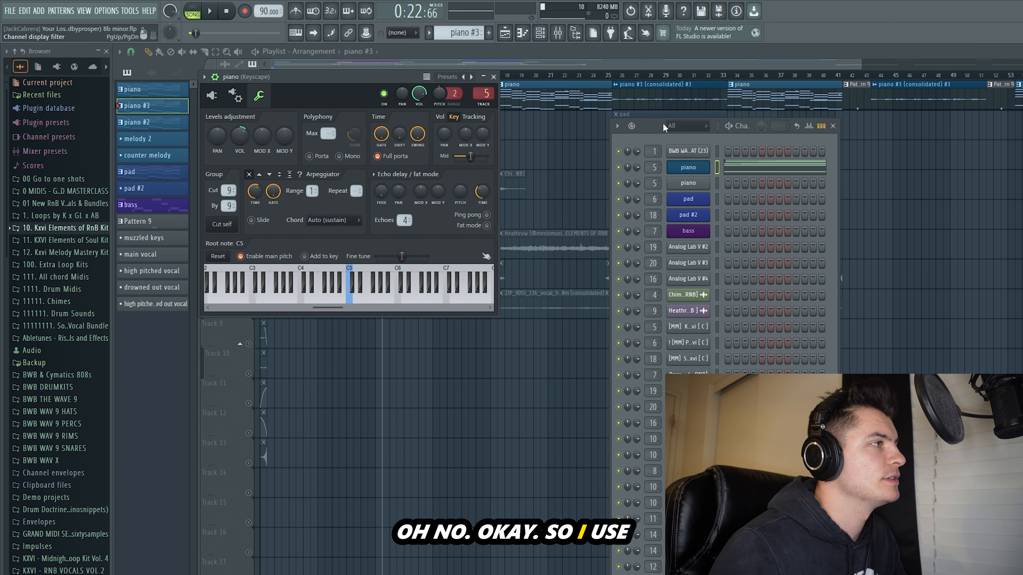
drag(654, 139, 831, 138)
click(251, 98)
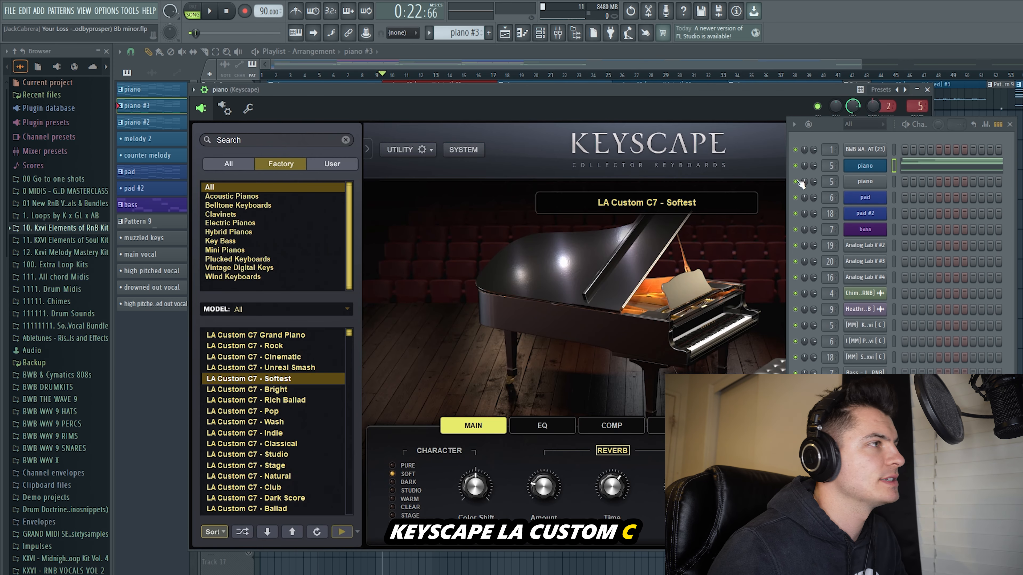
drag(822, 126, 1015, 134)
click(927, 90)
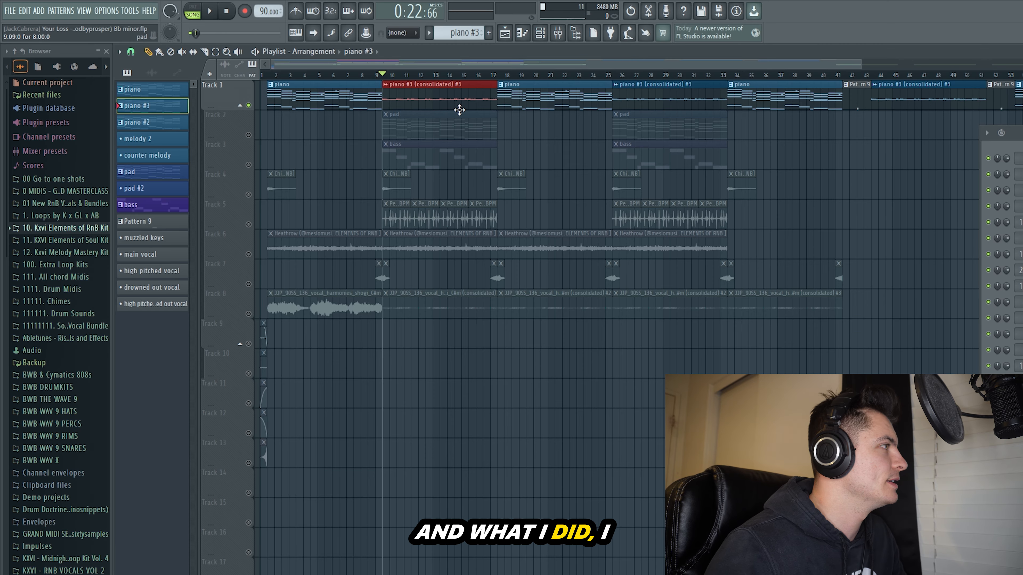
- Open the piano #3 pattern's notes, play them in pattern mode, stop, switch back to song mode and return to the playlist
double_click(136, 109)
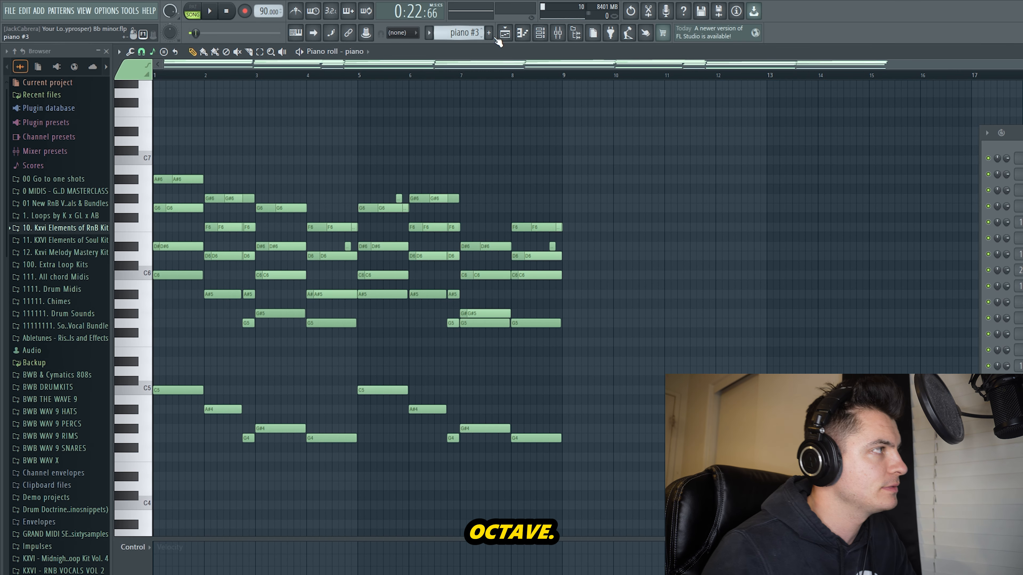
key(space)
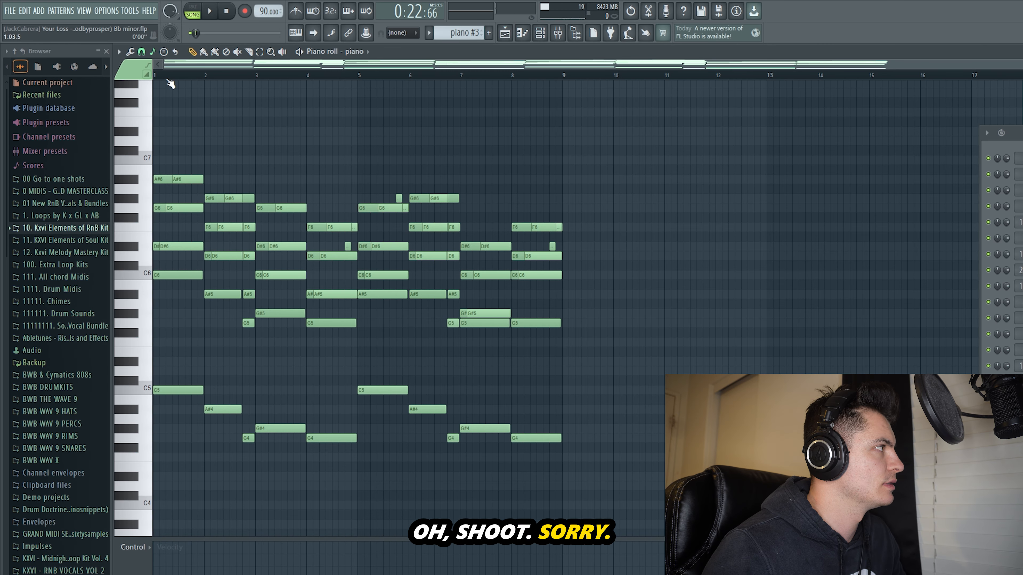
key(l)
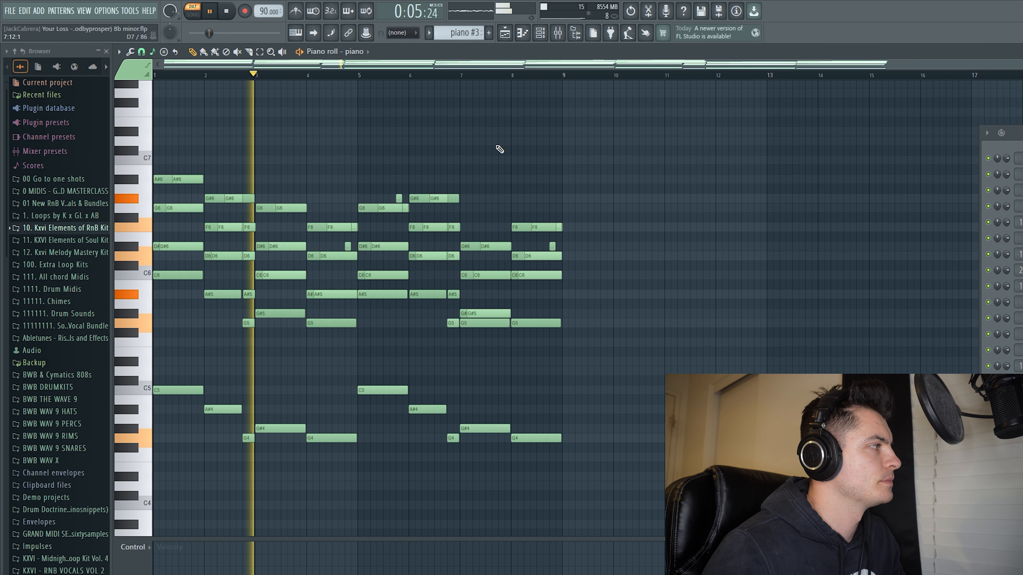
key(space)
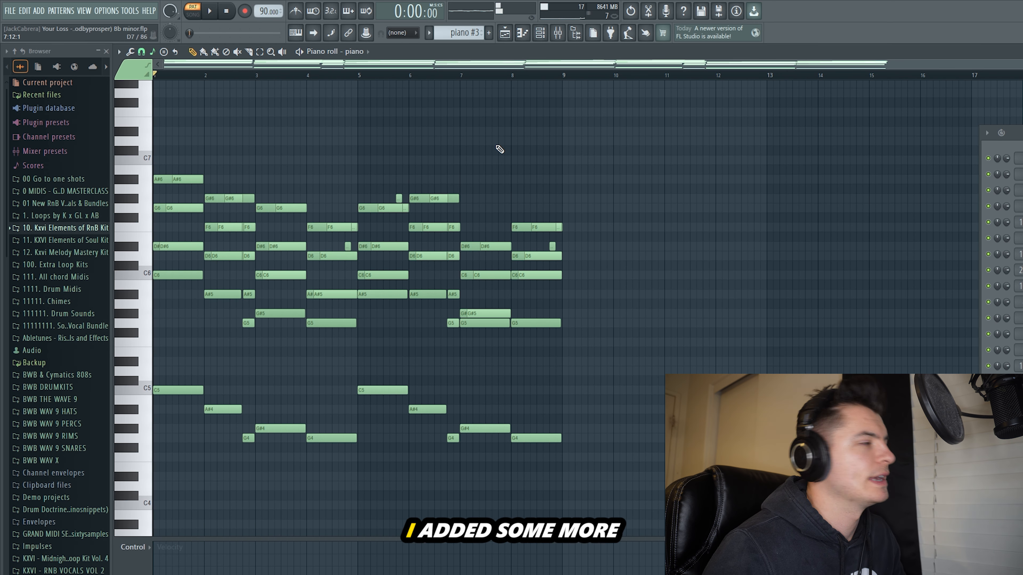
key(l)
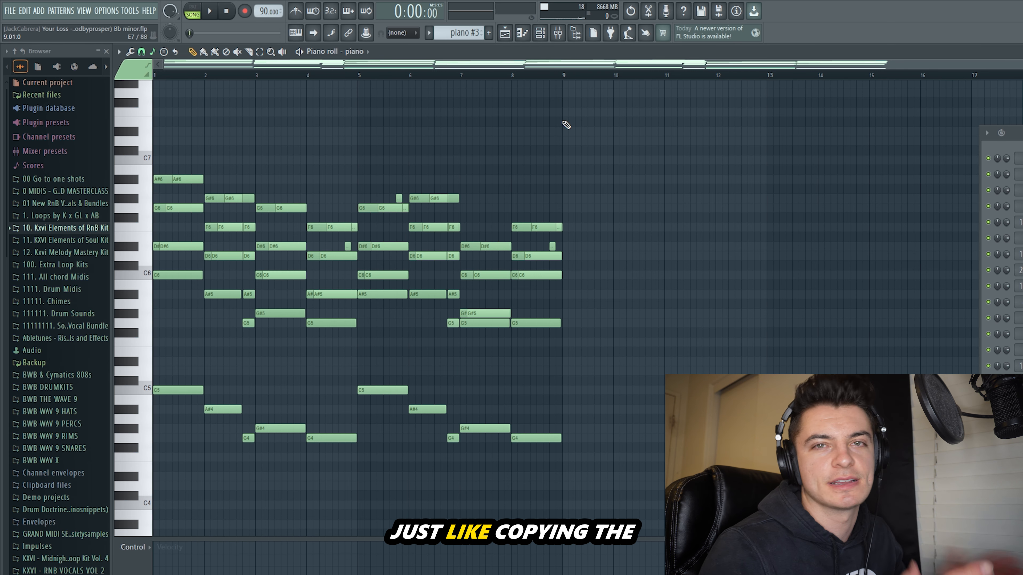
click(505, 32)
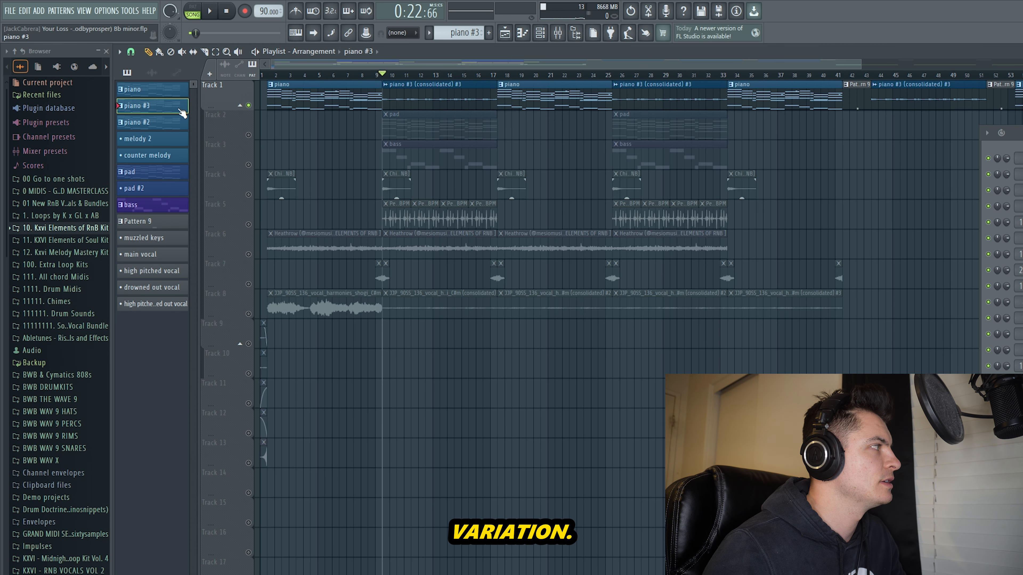
- Raise all the piano notes of the piano #3 pattern by an octave and return to the playlist
key(F7)
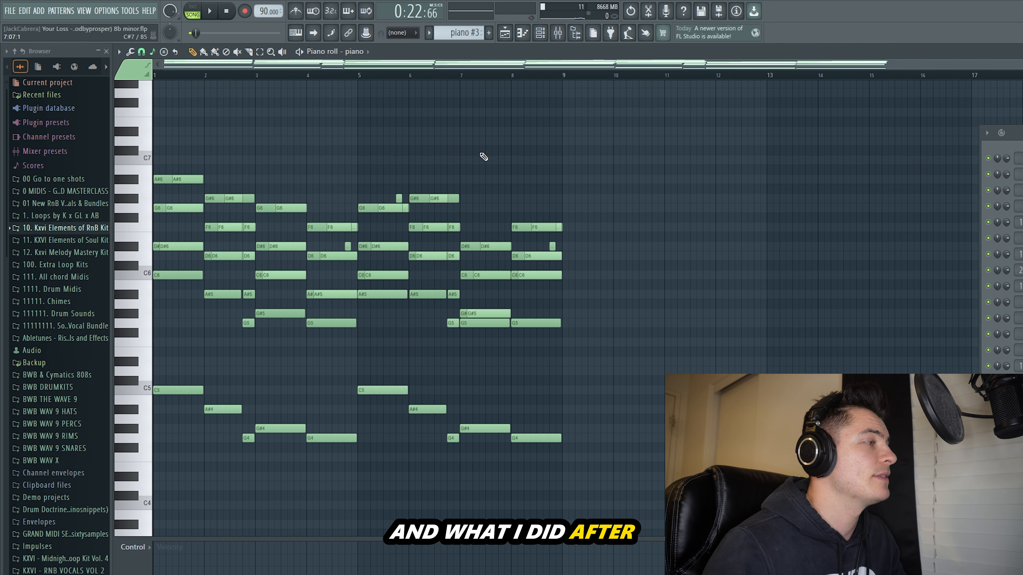
key(ctrl+Up)
scroll(482, 156, up, 1)
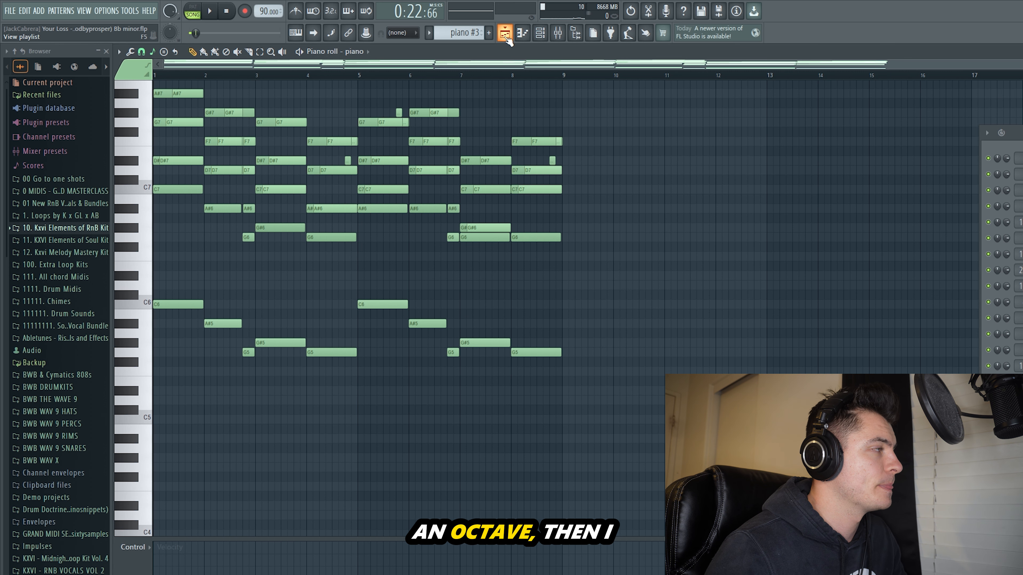
click(505, 35)
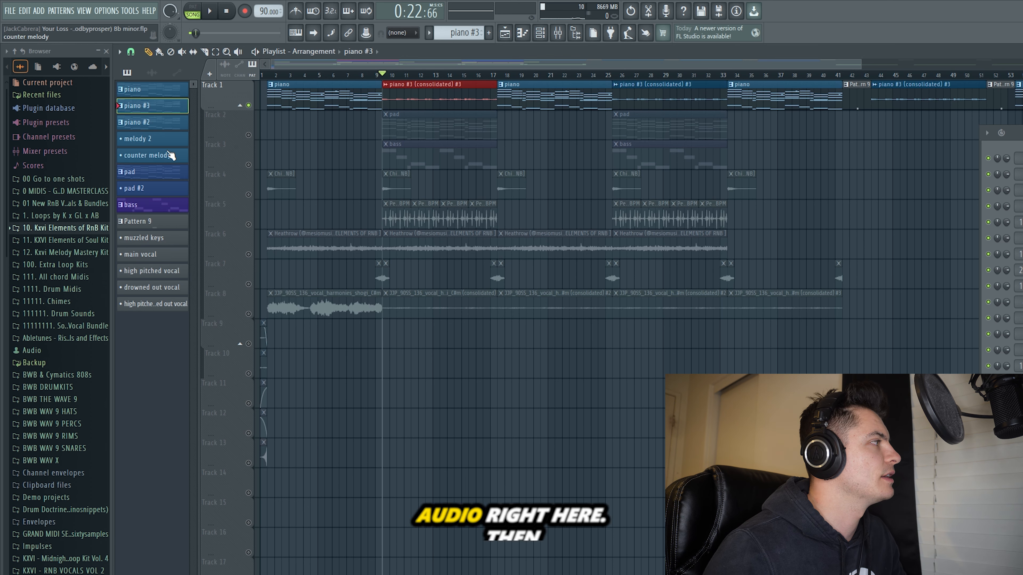
- Open the settings of the piano #3 (consolidated) #3 audio clip to check its pitch shift, and close them
click(153, 73)
click(165, 309)
click(166, 308)
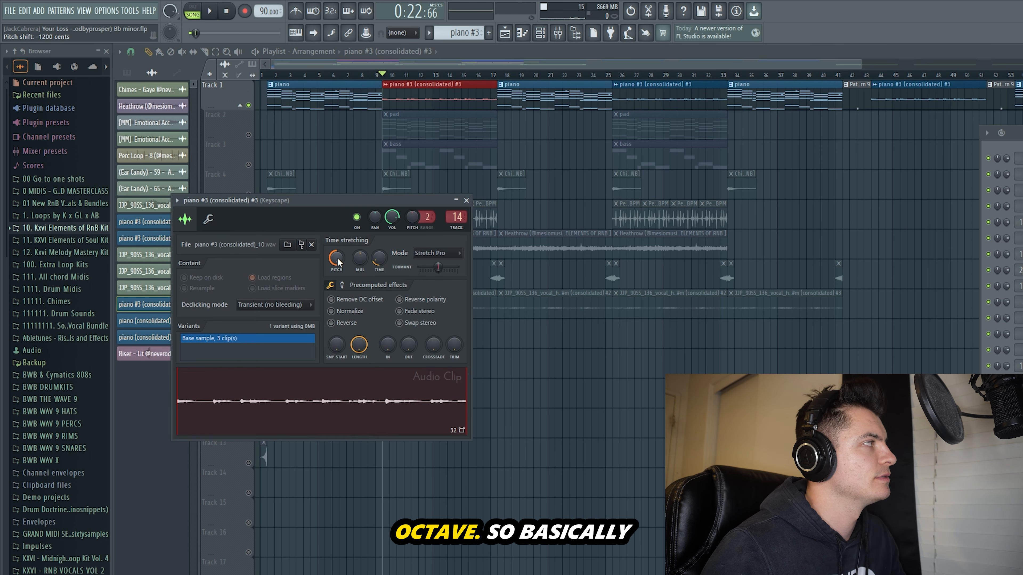
click(466, 201)
click(331, 96)
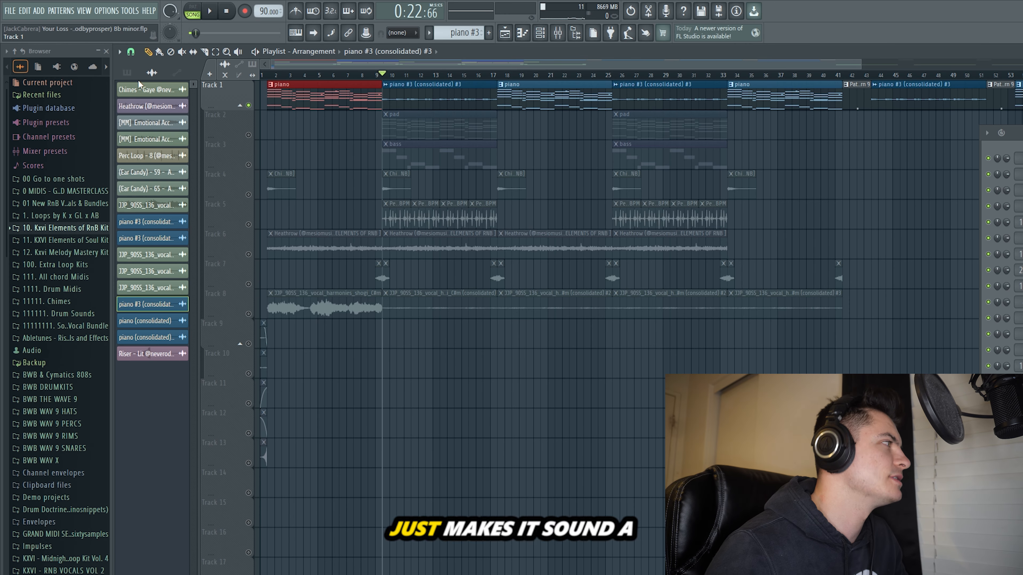
- Switch the picker back to patterns, lower all the piano notes by an octave, return to the playlist and clear the clip selection
click(128, 73)
double_click(325, 103)
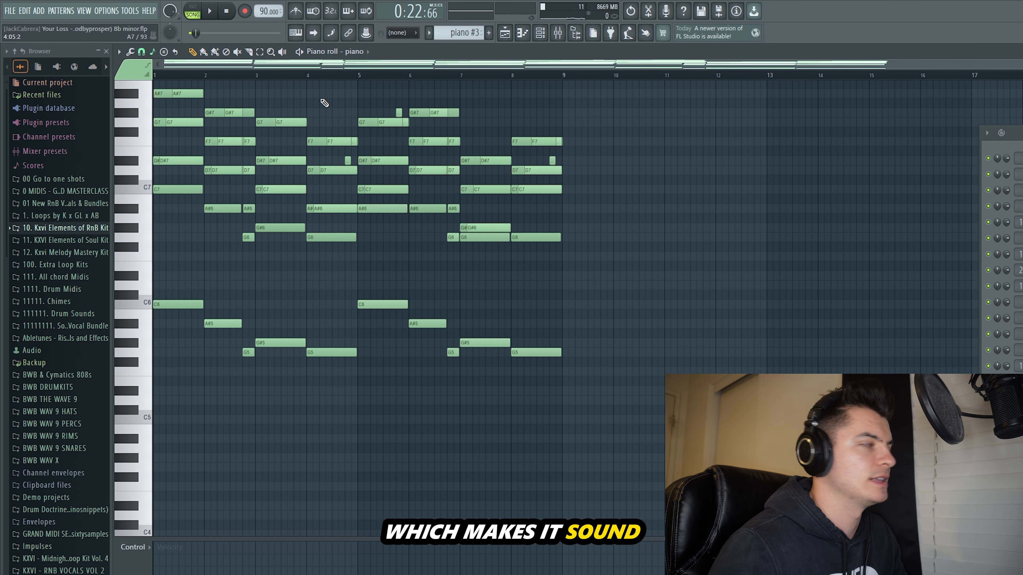
key(ctrl+Down)
click(510, 34)
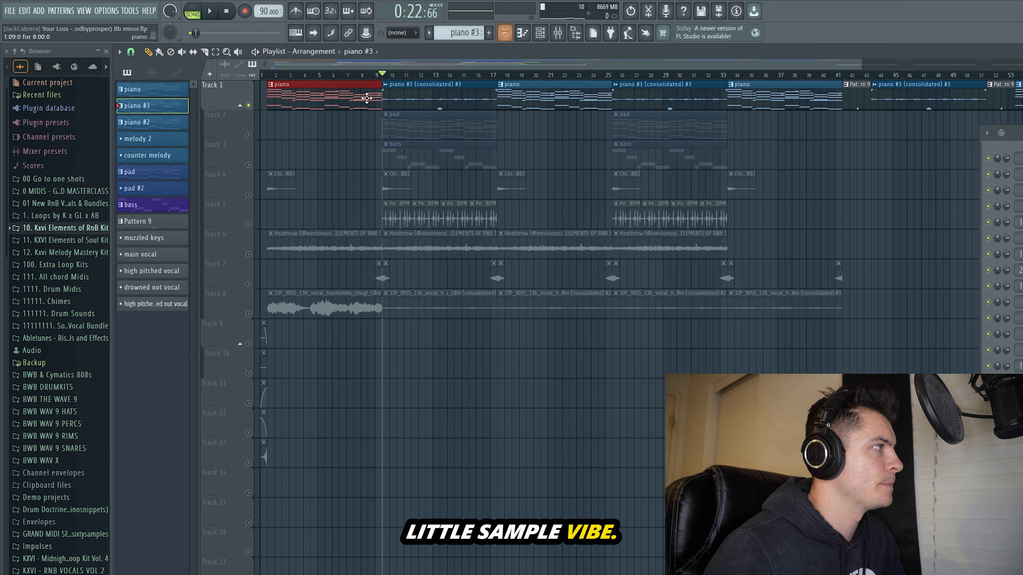
click(363, 135)
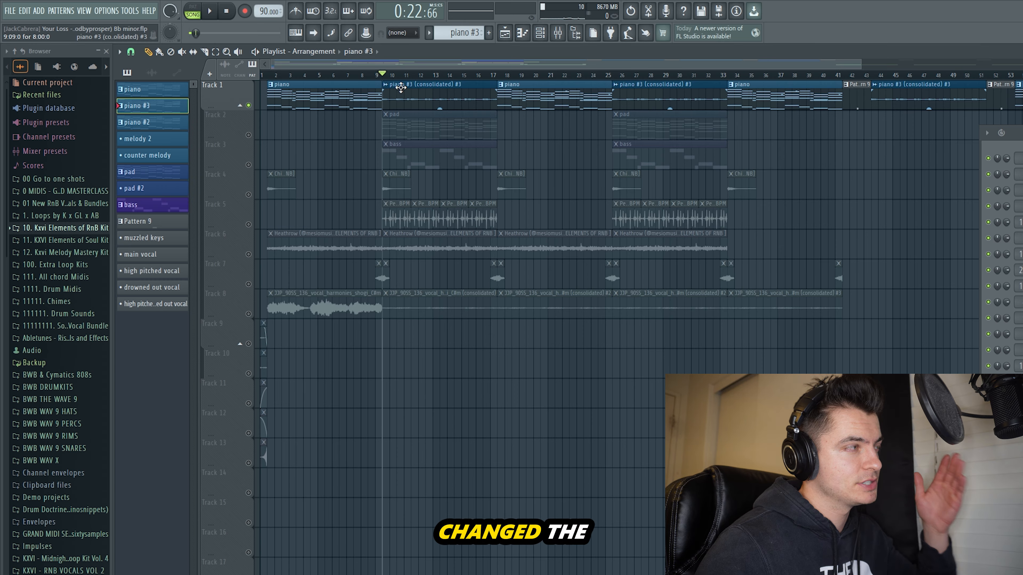
- Reopen the piano #3 notes, examine the arpeggiated chords of the first bars during playback, and return to the playlist
double_click(166, 113)
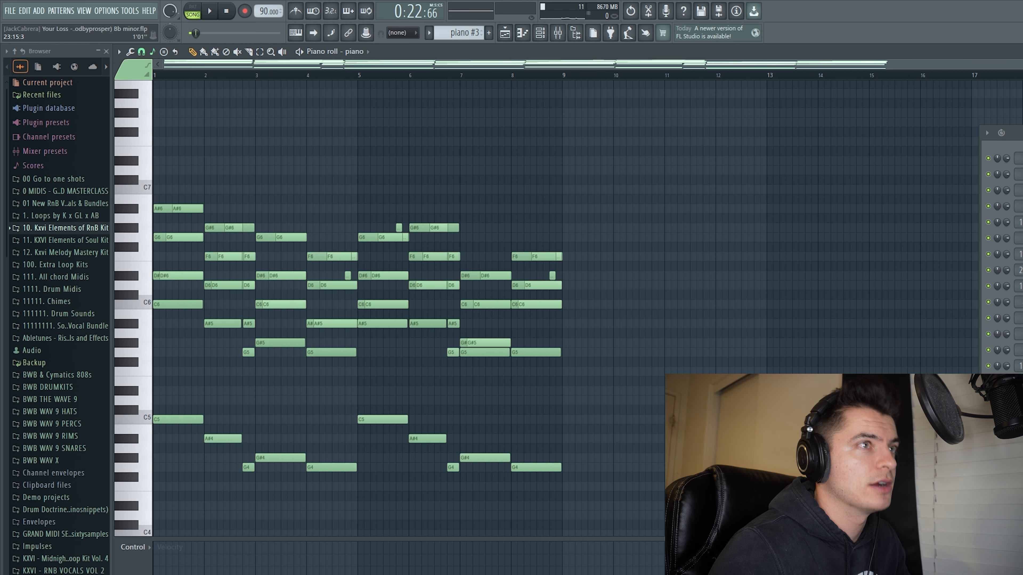
scroll(595, 179, up, 4)
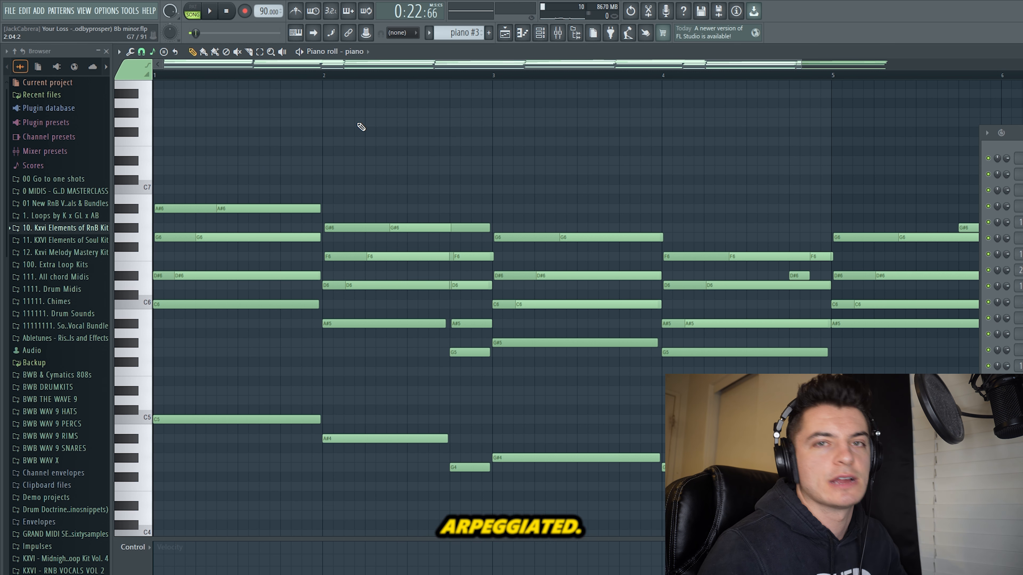
key(space)
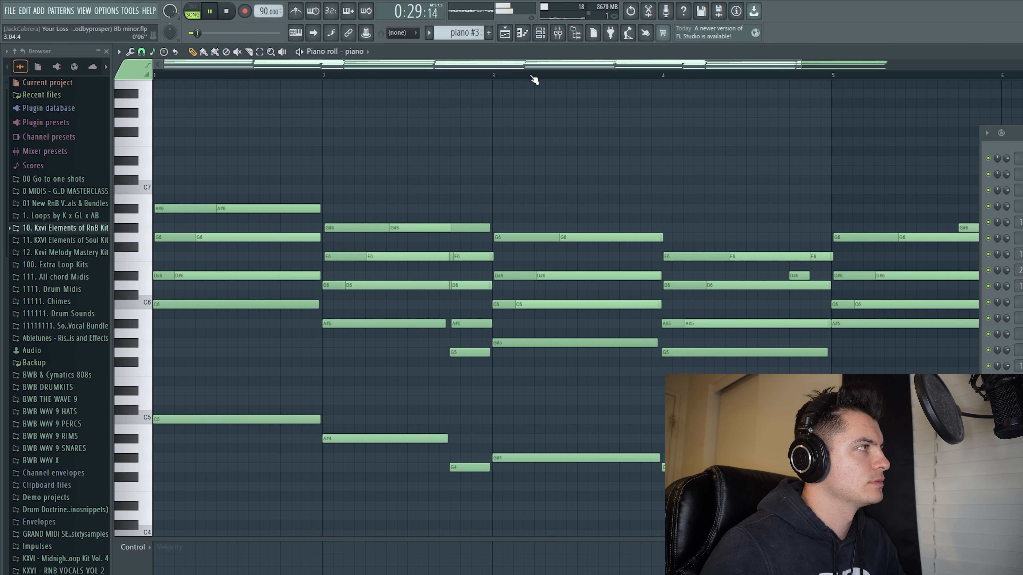
click(505, 33)
key(space)
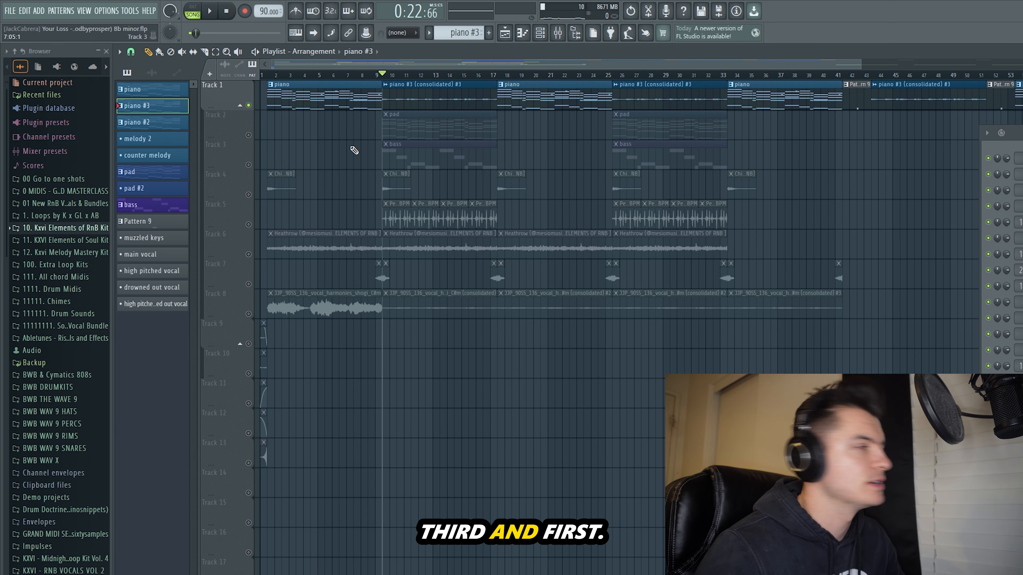
- Open the pad pattern, select the top note of each chord, lower them an octave, raise them back and deselect
double_click(405, 126)
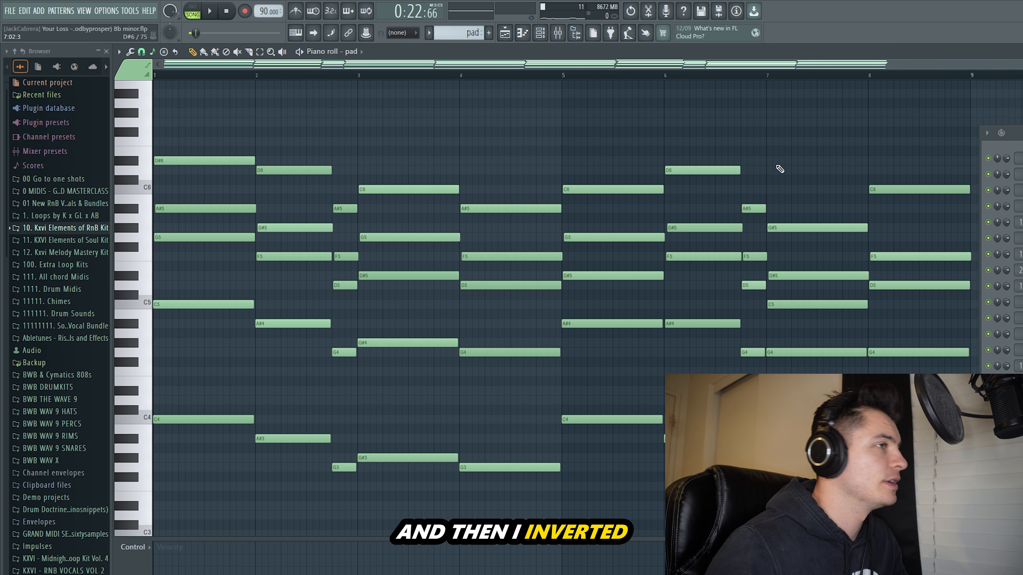
click(956, 189)
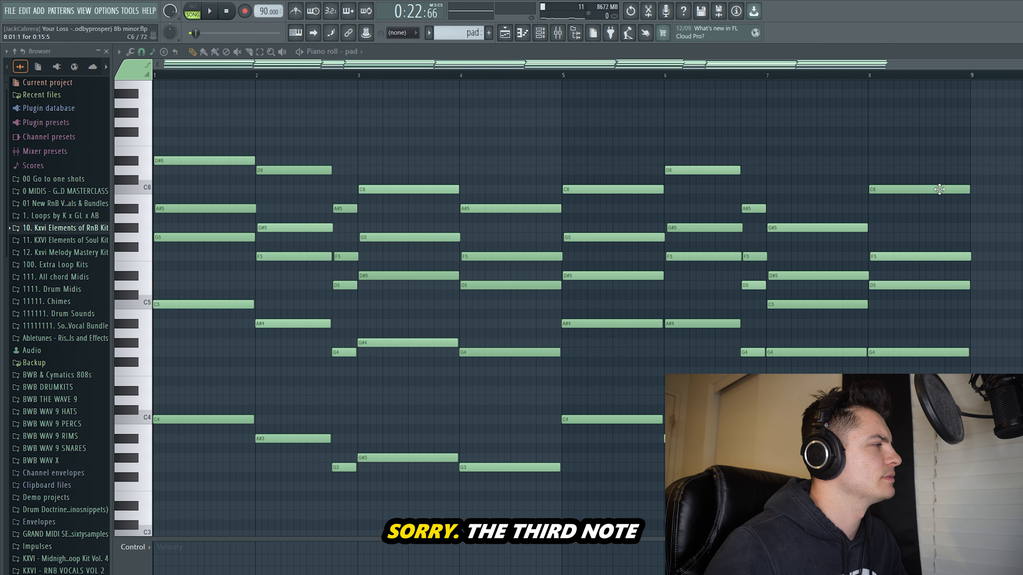
drag(207, 151, 344, 200)
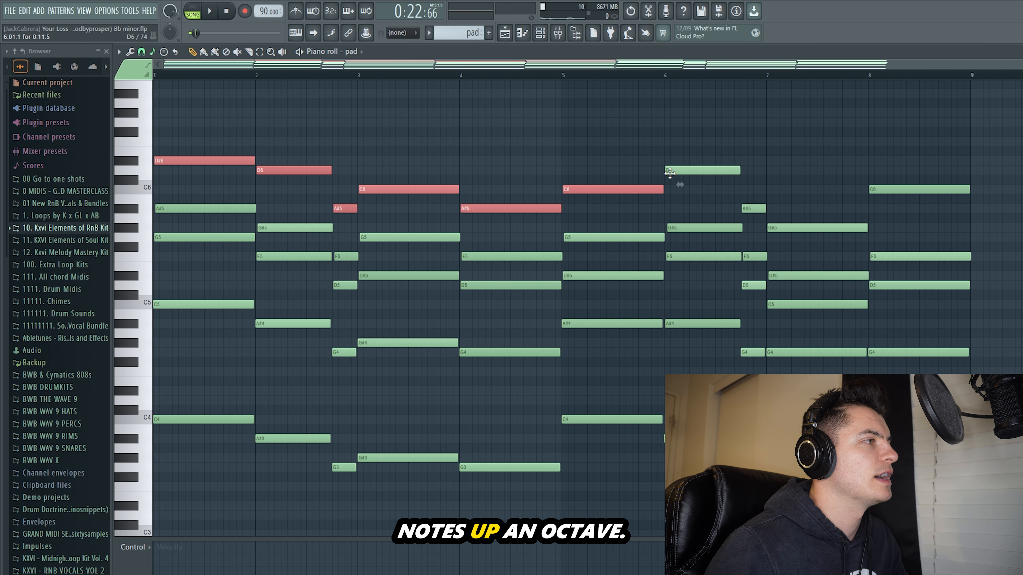
shift+click(894, 193)
key(ctrl+Down)
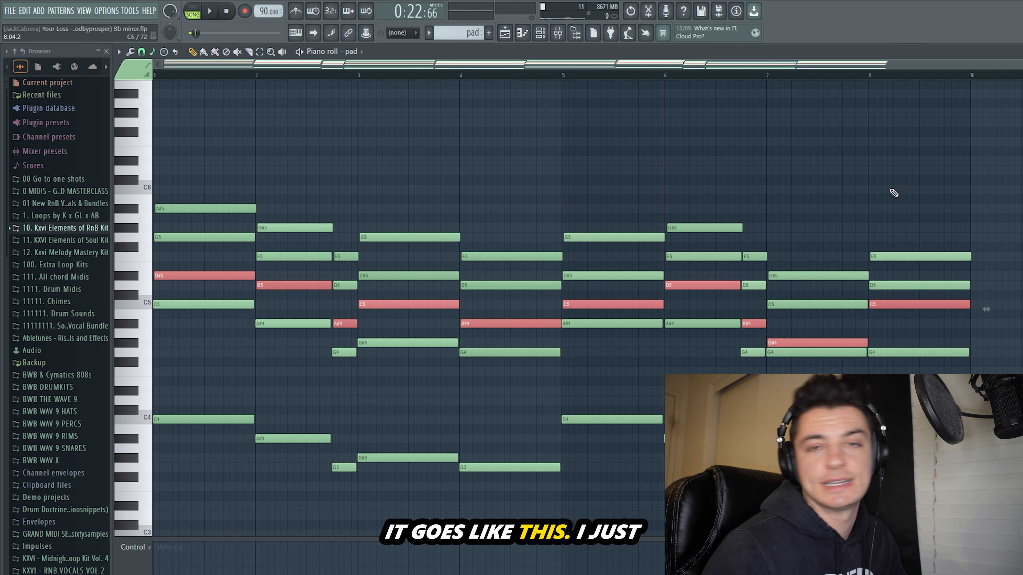
key(ctrl+Up)
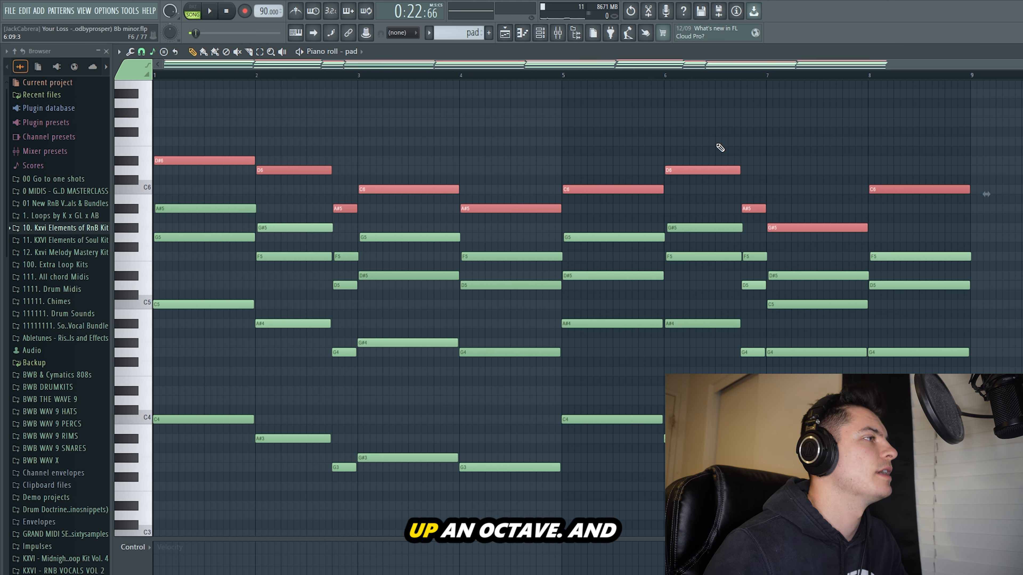
key(ctrl+d)
- Open the pad channel's Analog Lab, browse the Midnight Sounds-EORNB bank to the Pad - Rainy preset, and close the plugin
key(F6)
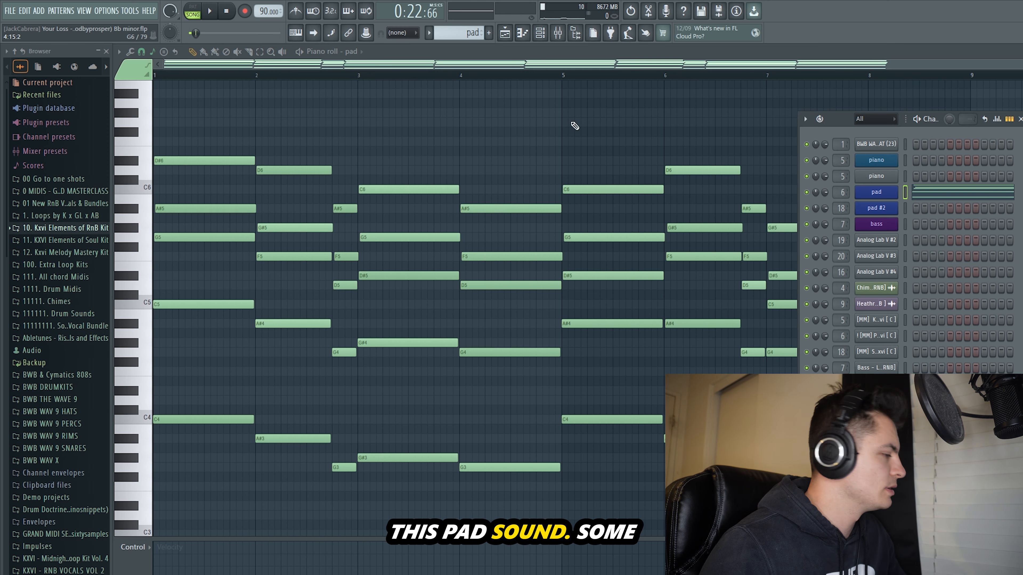
click(866, 191)
click(318, 182)
click(199, 210)
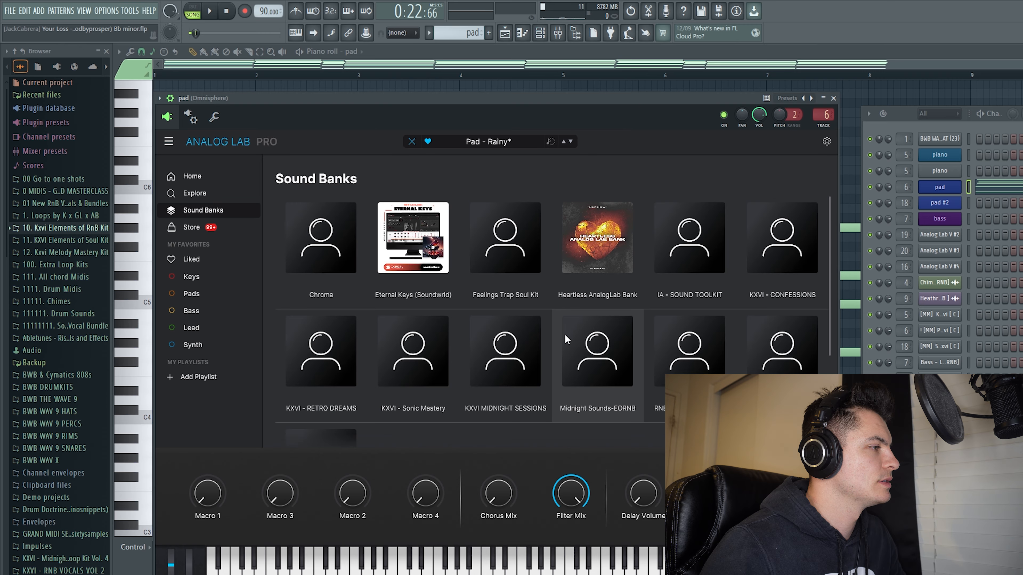
click(602, 355)
scroll(437, 287, down, 3)
scroll(413, 302, down, 8)
scroll(414, 302, down, 3)
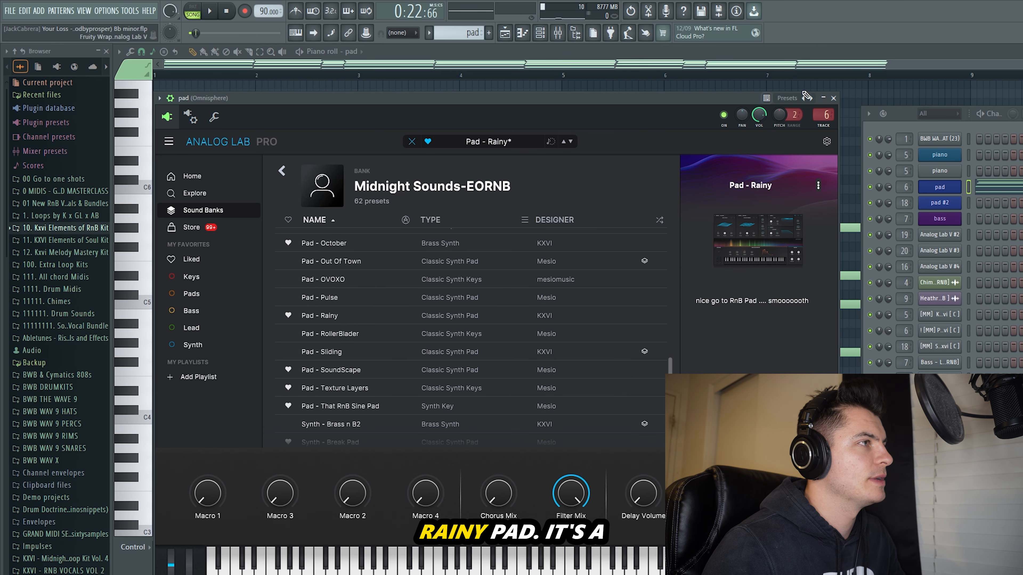
click(833, 98)
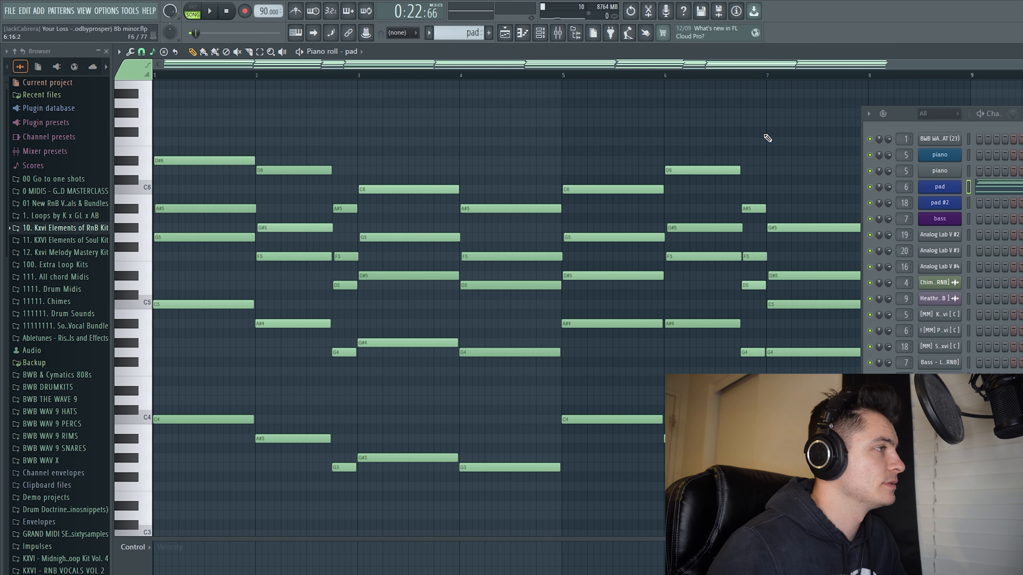
- Play the pad chords from bar 9 with the channel rack moved aside, stop, and return to the playlist
key(space)
drag(902, 121, 1022, 114)
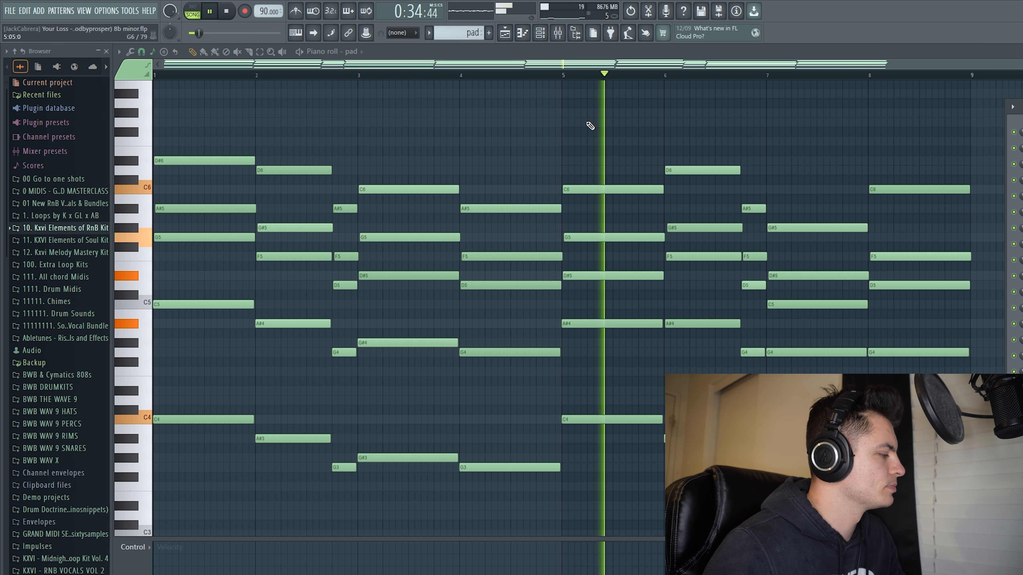
key(space)
key(F5)
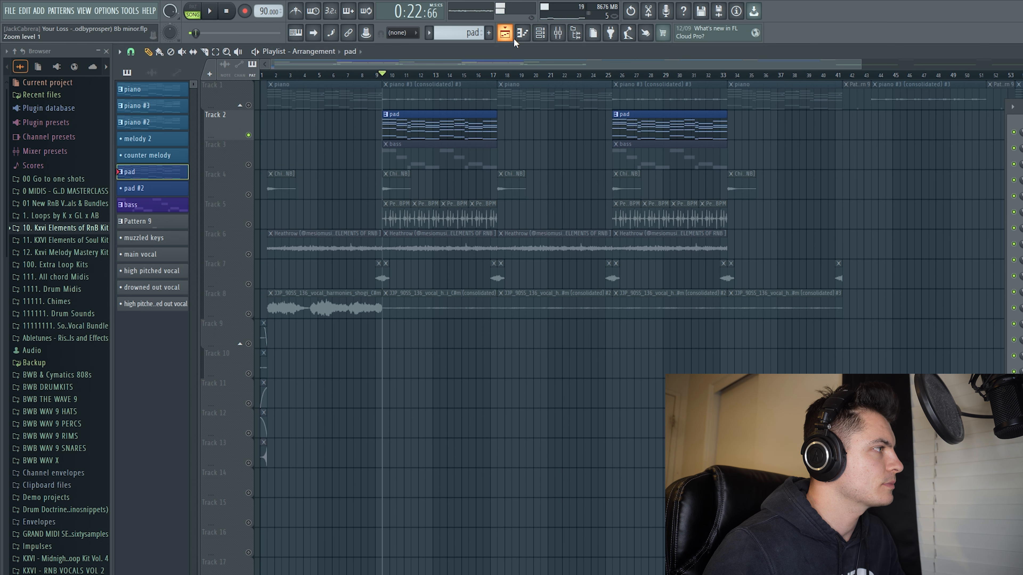
- Reopen the pad pattern, highlight the bar 1 and 2 chord voicings and their top notes, deselect, and return to the playlist
double_click(422, 118)
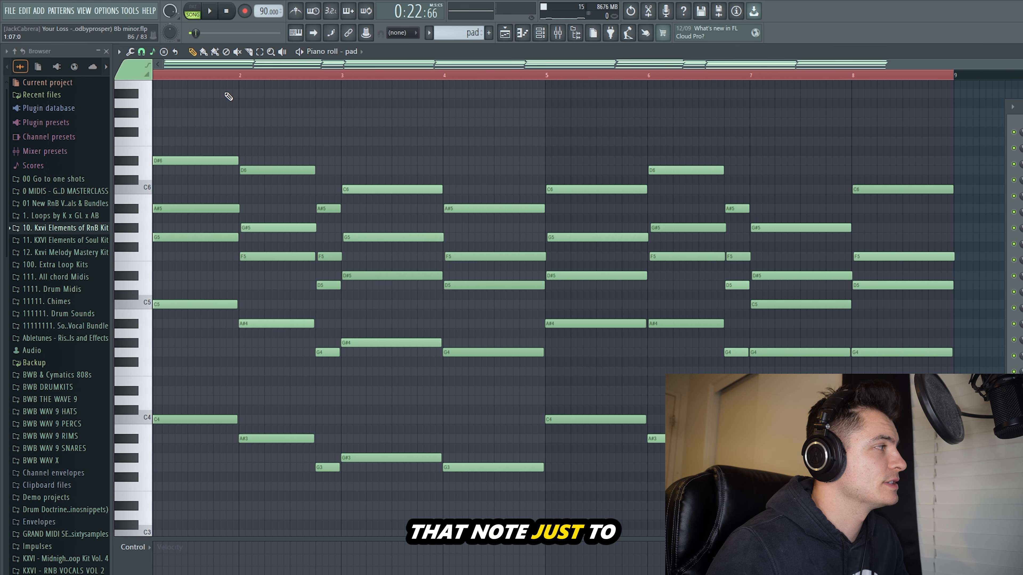
drag(208, 142, 215, 440)
drag(273, 160, 309, 467)
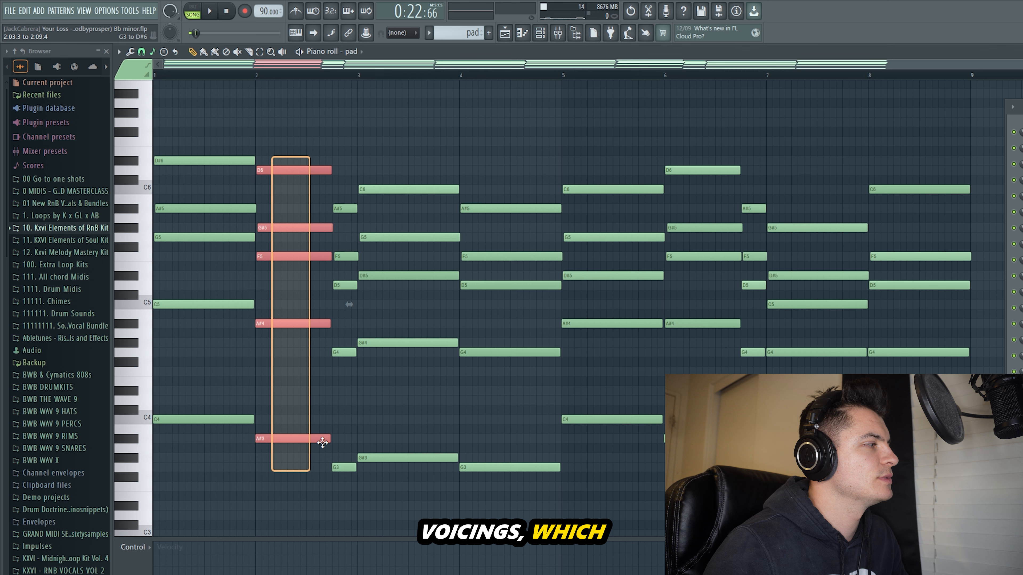
click(418, 131)
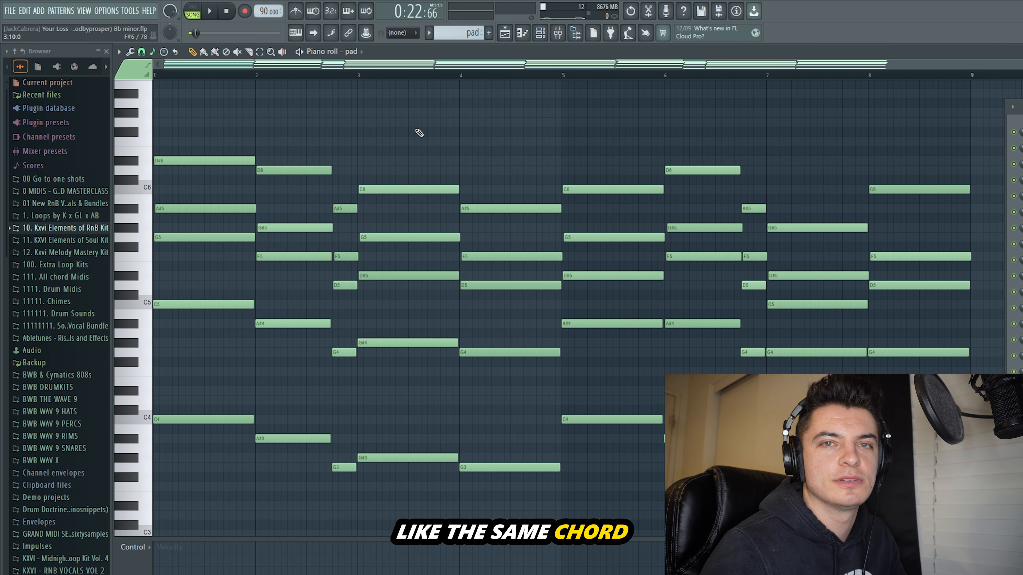
drag(213, 158, 298, 184)
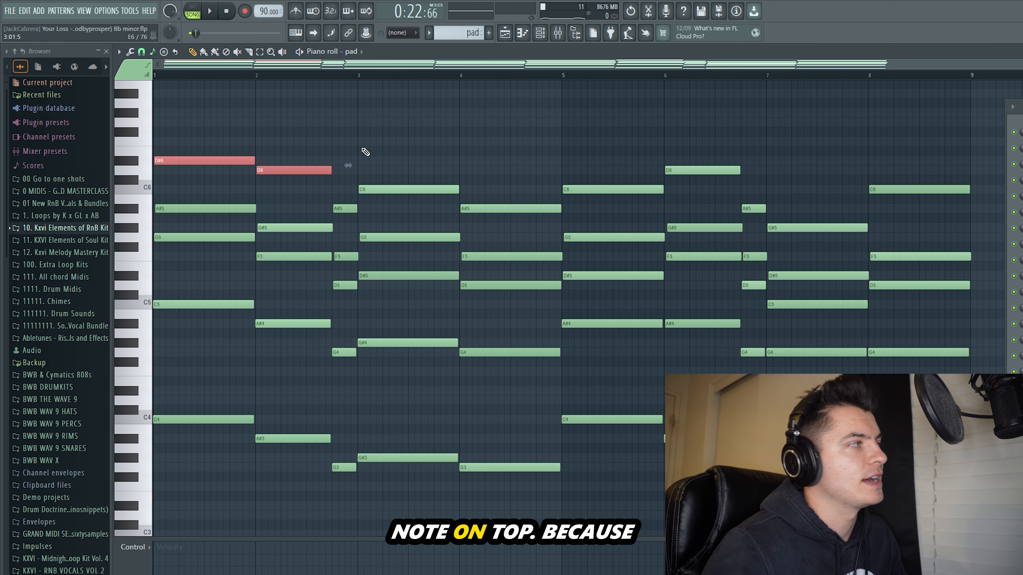
click(344, 152)
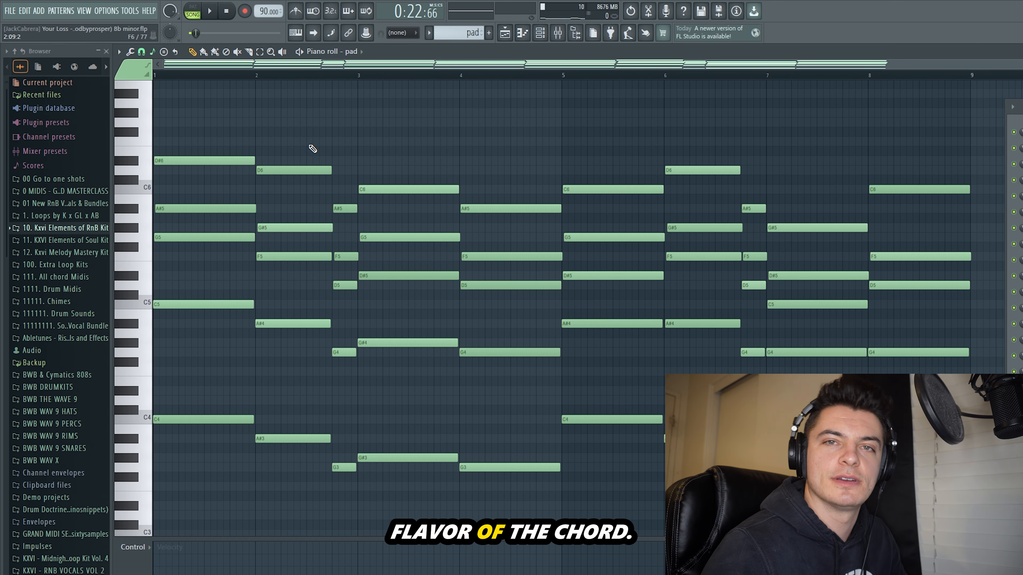
click(505, 35)
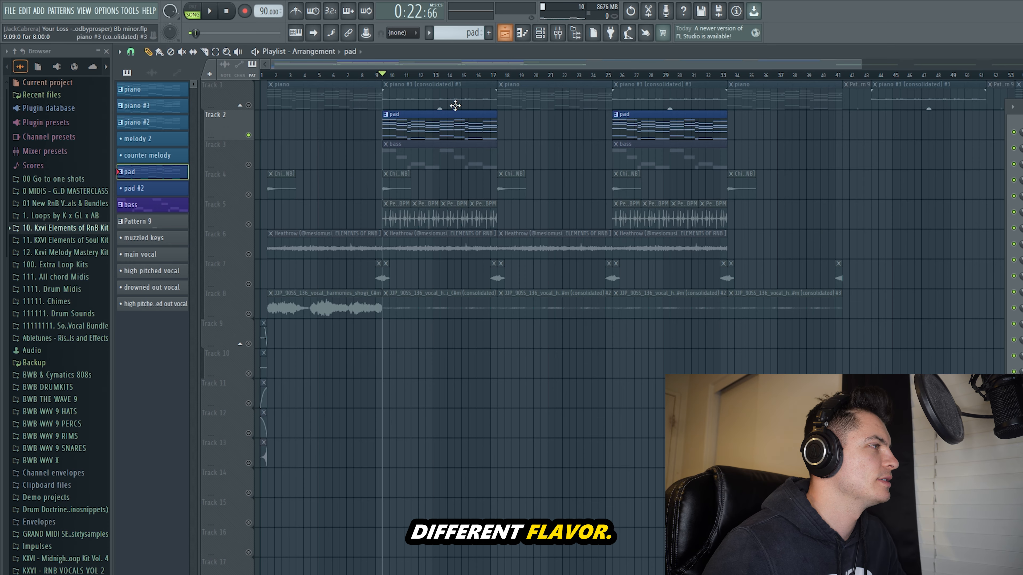
- Solo the bass track, open the bass channel's Analog Lab, and open the Midnight Sounds-EORNB sound bank
click(249, 166)
ctrl+click(249, 165)
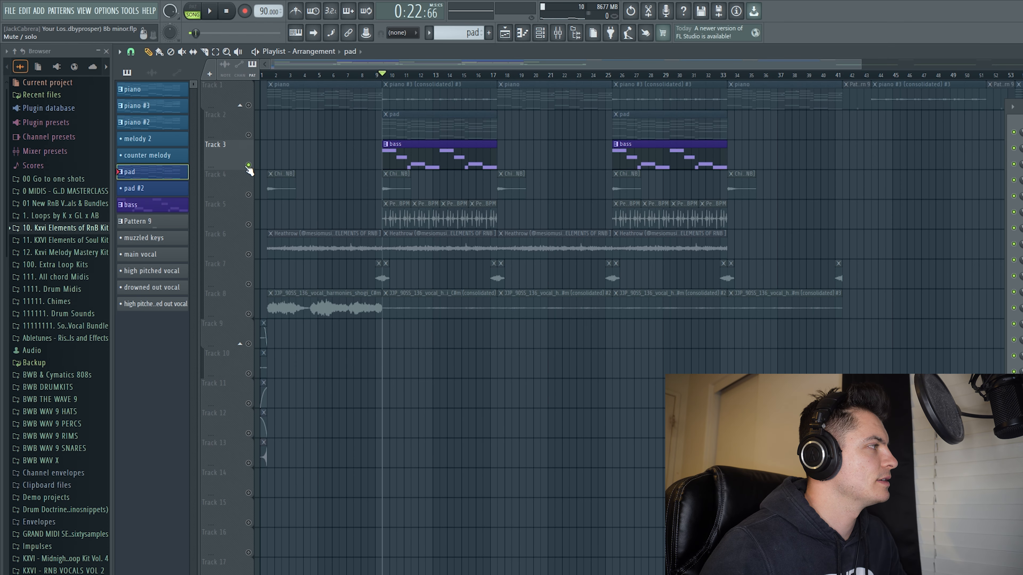
click(1022, 180)
click(455, 175)
click(247, 244)
click(637, 352)
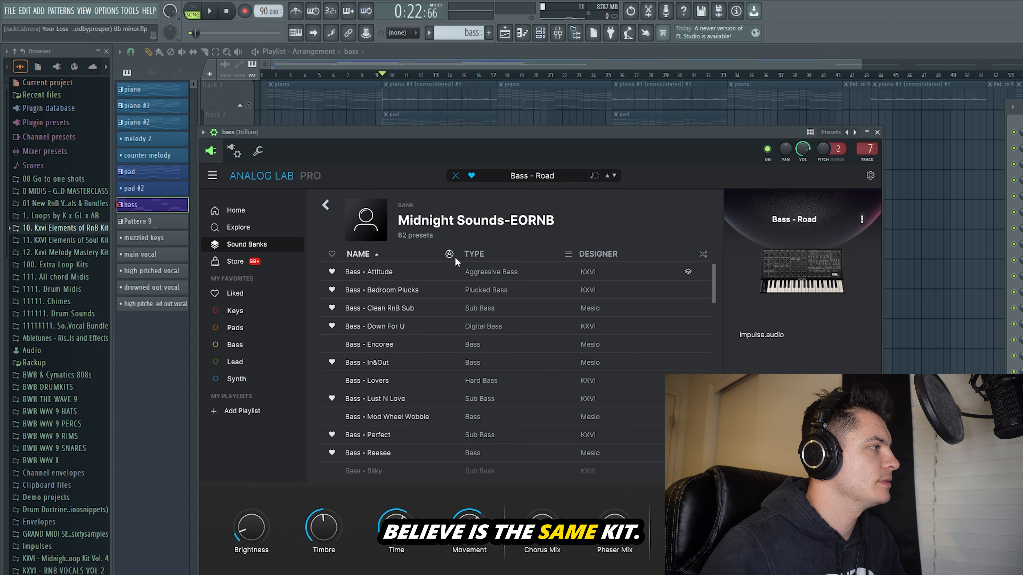
- Browse the favourite Bass presets, locate Bass - Road in the IA - SOUND TOOLKIT bank, and close the plugin
click(234, 345)
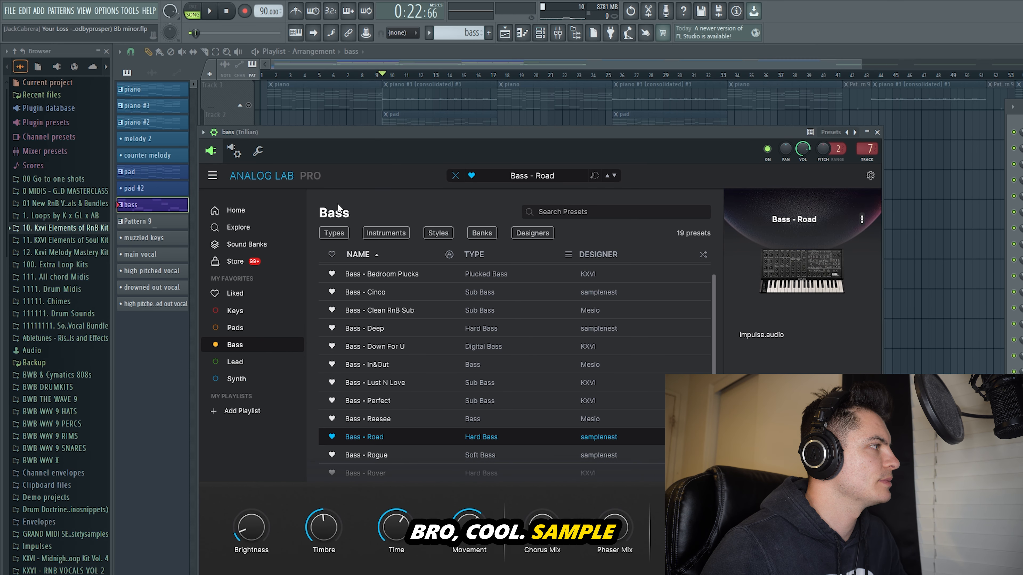
click(247, 244)
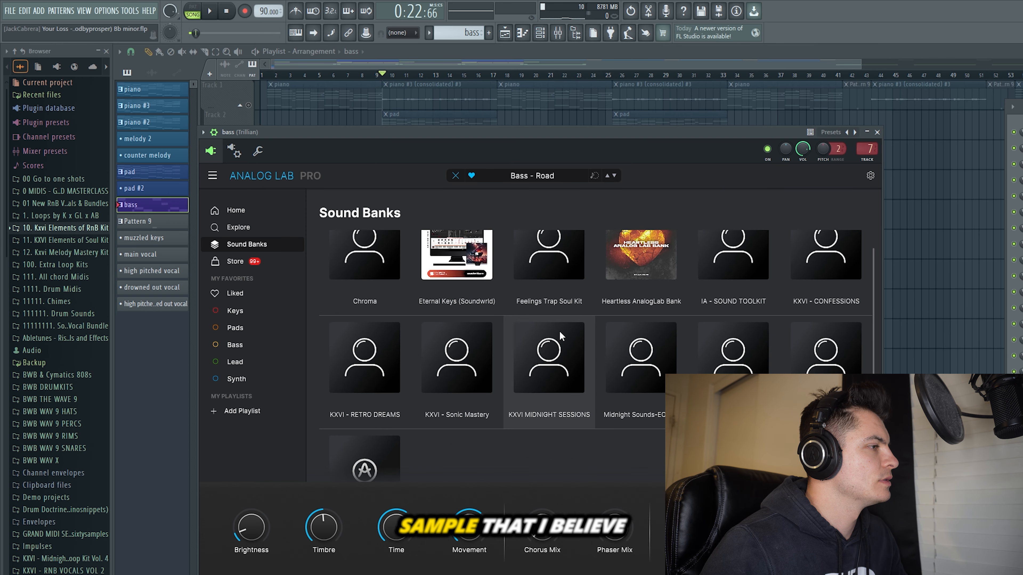
click(727, 259)
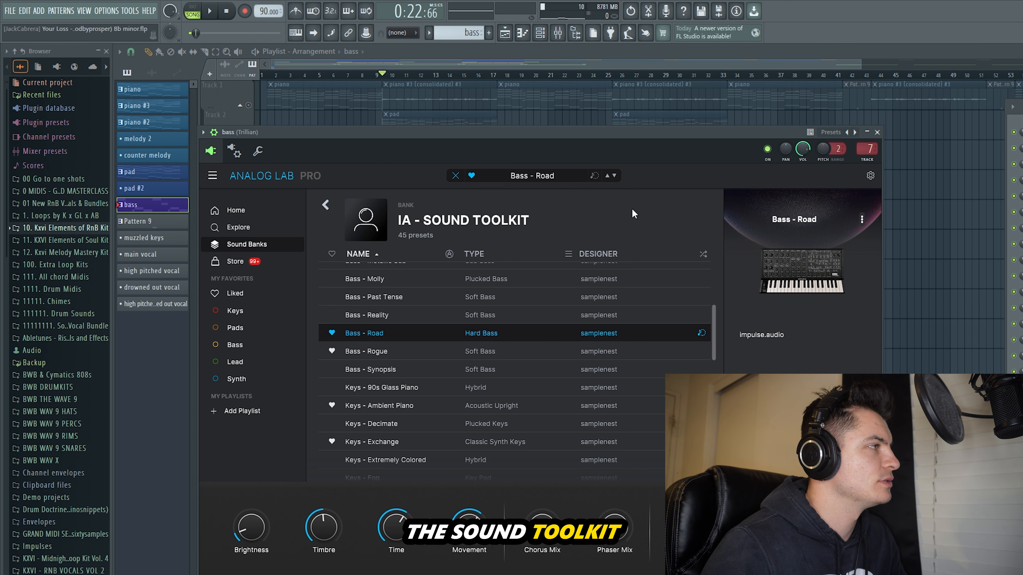
click(877, 132)
- Open the bass pattern's notes in the piano roll, play them through, stop, and return to the playlist
double_click(455, 151)
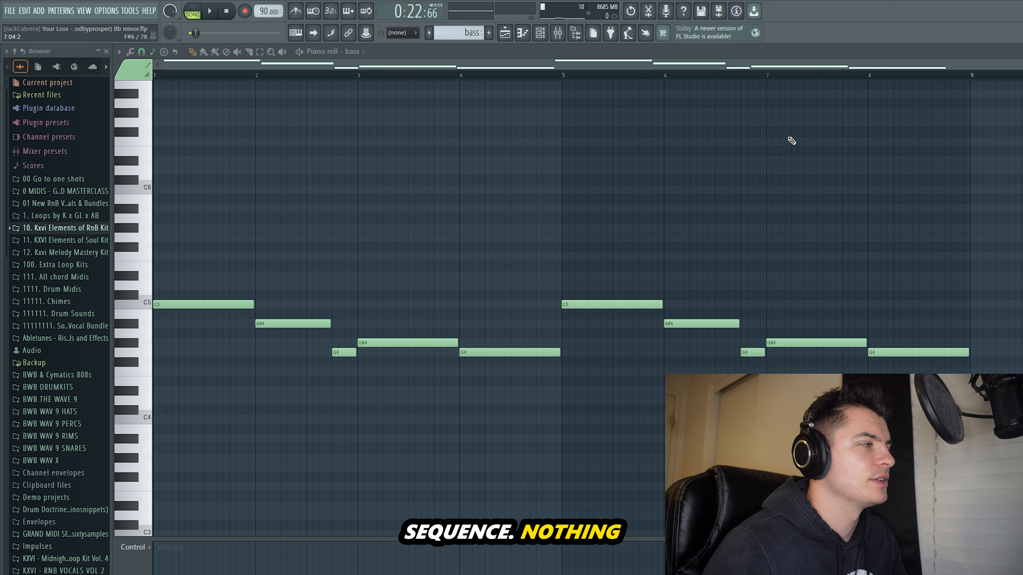
key(space)
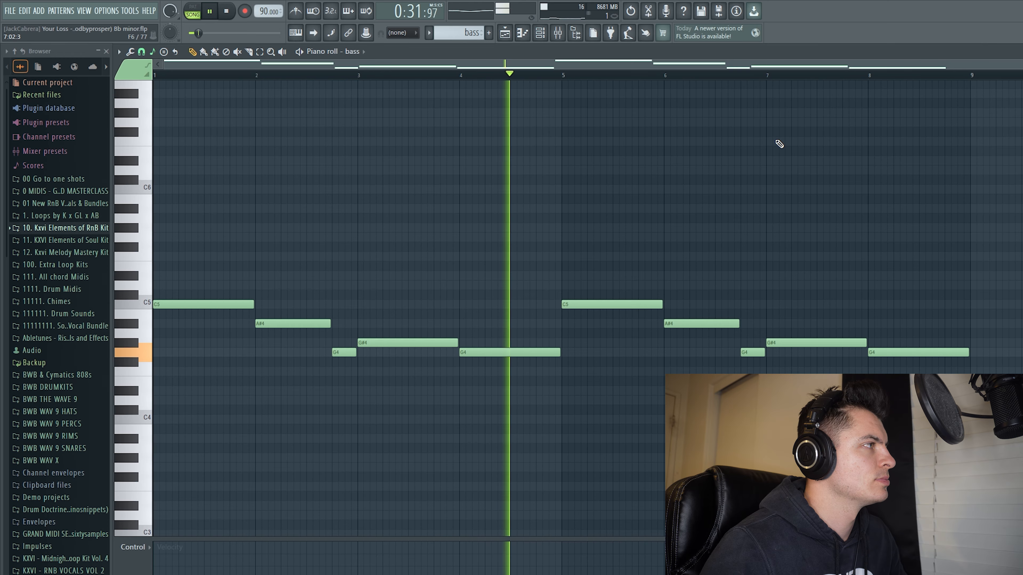
key(space)
key(F5)
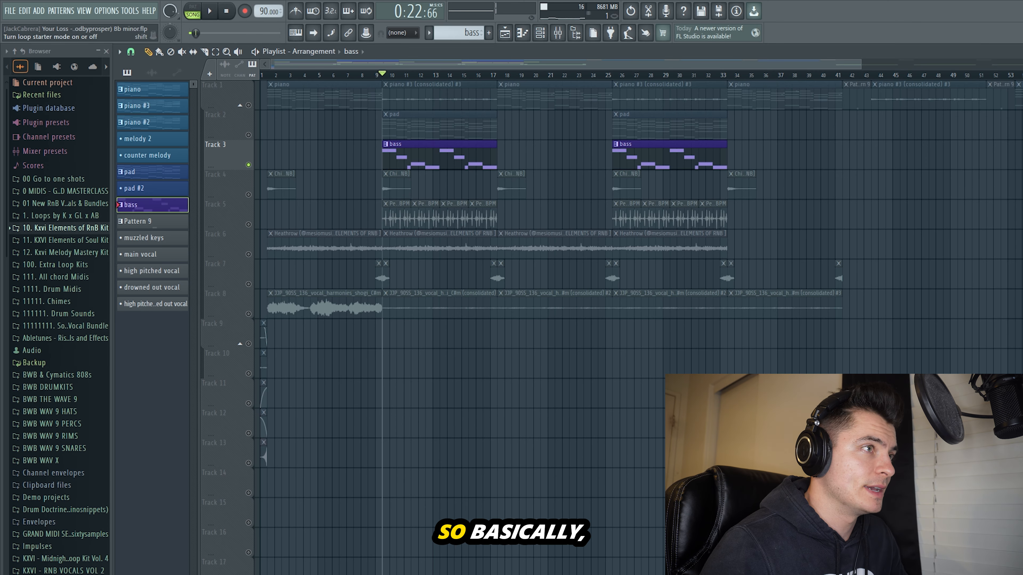
- Solo the piano track, show the mixer, play the first piano section with Keyscape insert 5 selected, and stop
key(F6)
right_click(249, 105)
key(Home)
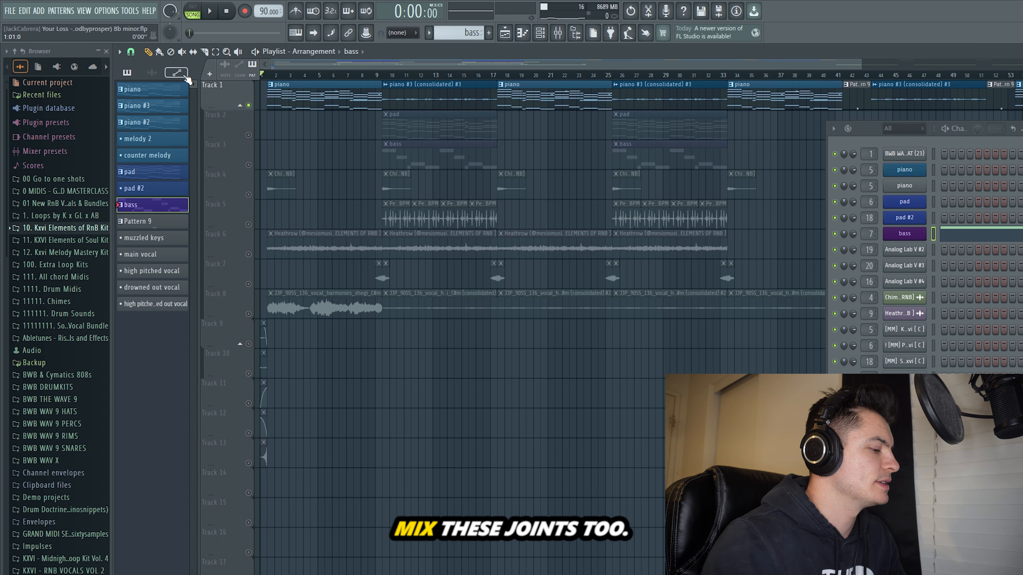
key(F9)
key(space)
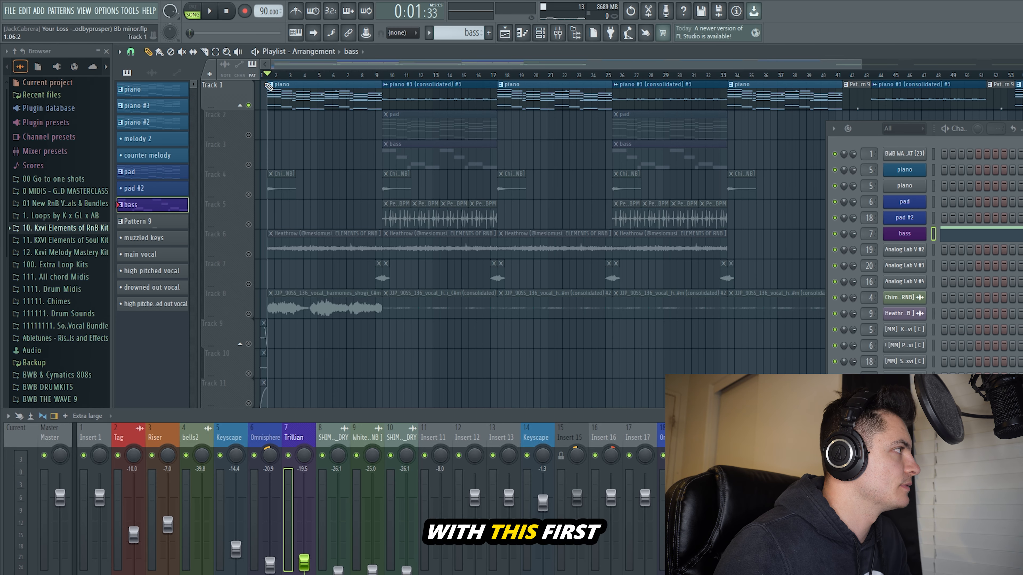
click(229, 437)
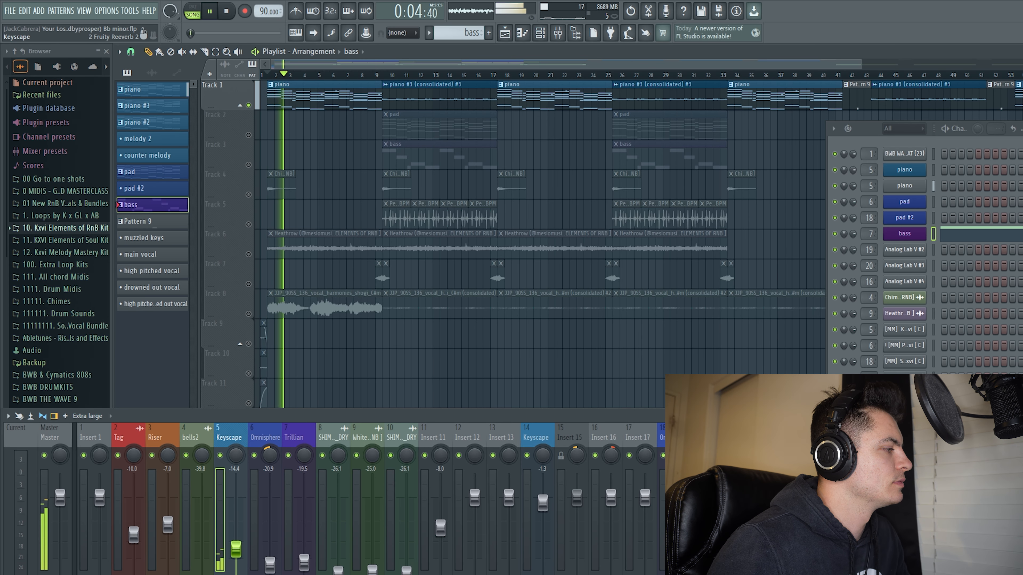
key(space)
- Inspect the Fruity Reeverb 2 wet level and the Fruity Parametric EQ 2 curve on Keyscape insert 5, closing both effects
click(966, 456)
drag(335, 284, 462, 205)
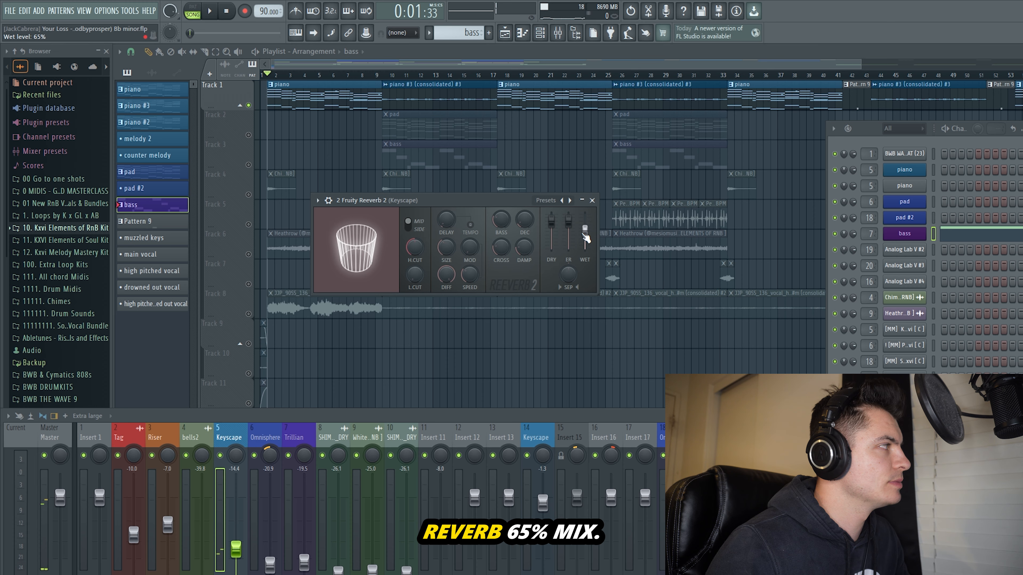
click(592, 200)
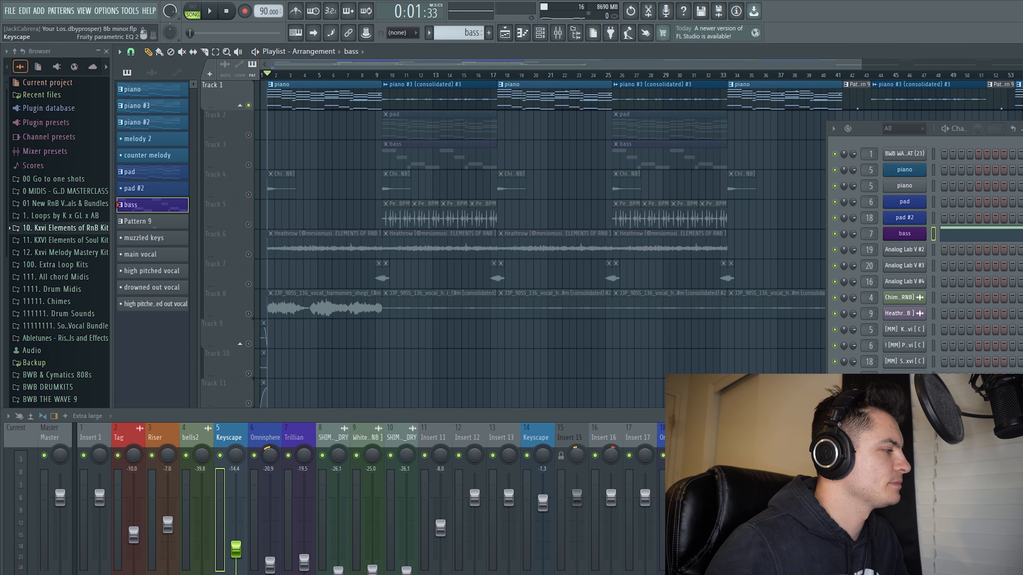
click(966, 467)
drag(293, 153, 471, 172)
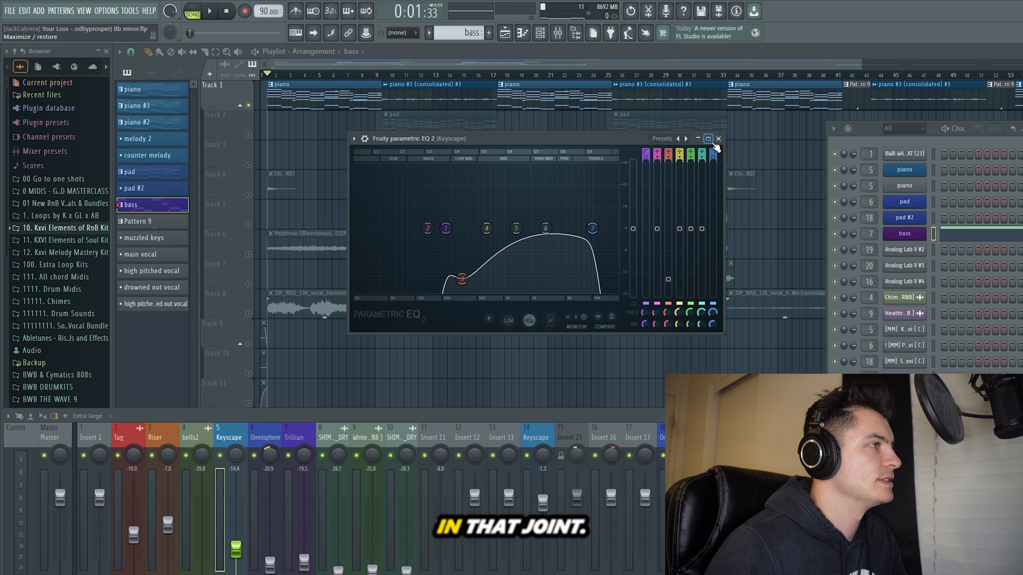
click(718, 139)
- Play the piano variation from bar 9, stop, and inspect Decimort 2's MPC60 preset on Keyscape insert 14
click(383, 75)
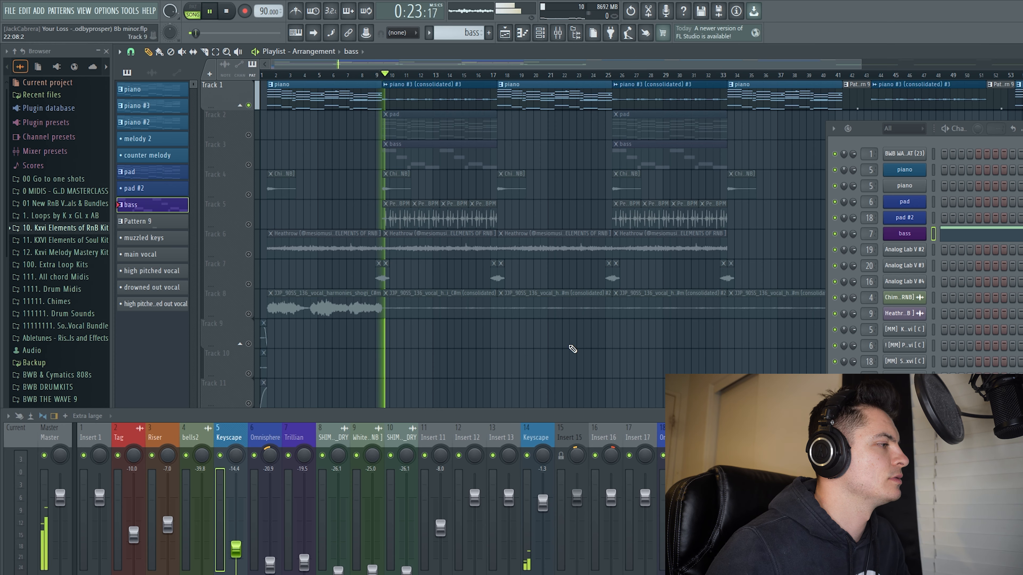
key(space)
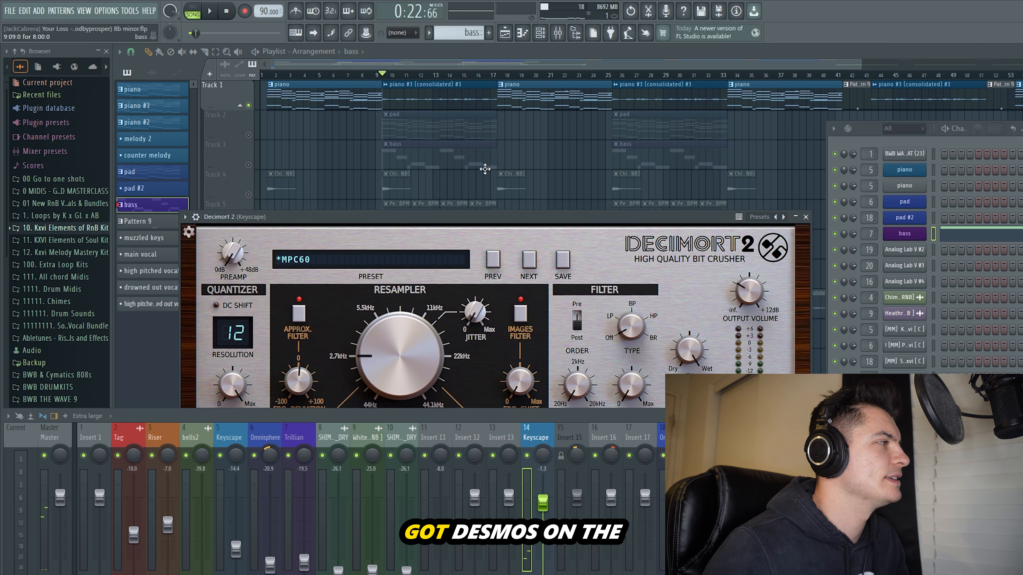
drag(483, 216, 473, 119)
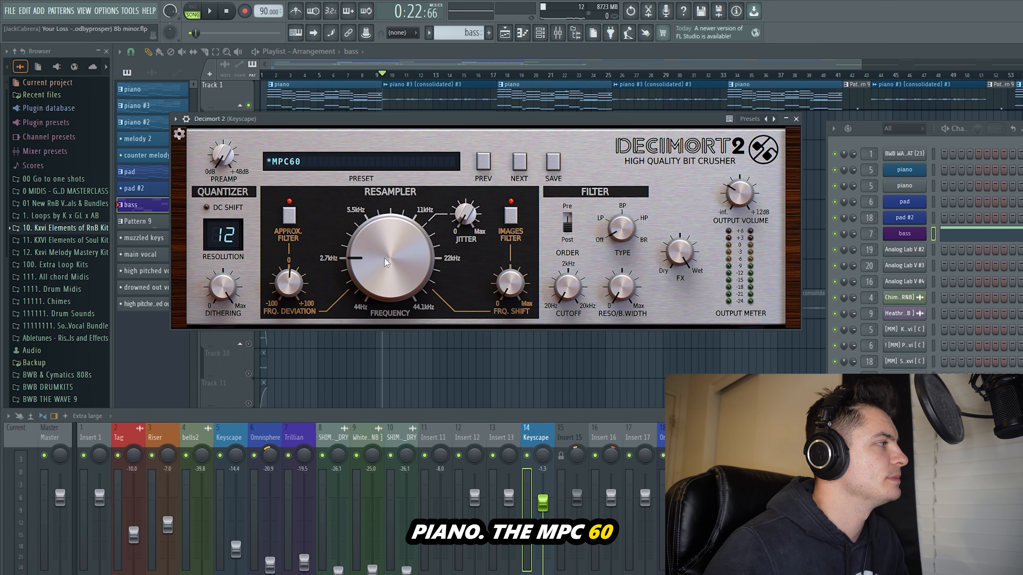
click(796, 119)
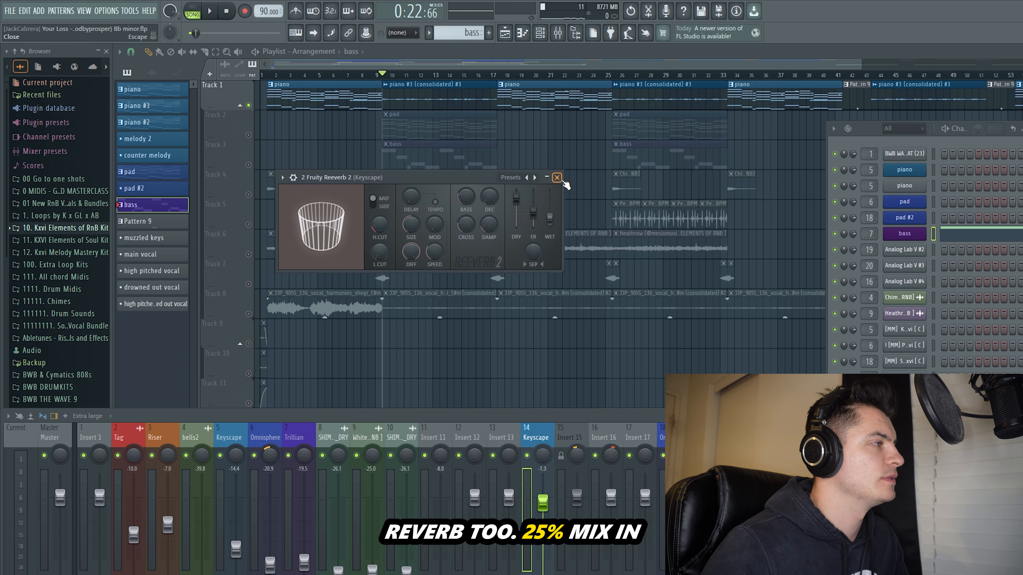
- Review Fruity Reeverb 2 and the Fruity Parametric EQ 2 curve on Keyscape insert 14, closing both effects
click(556, 178)
drag(318, 131, 513, 143)
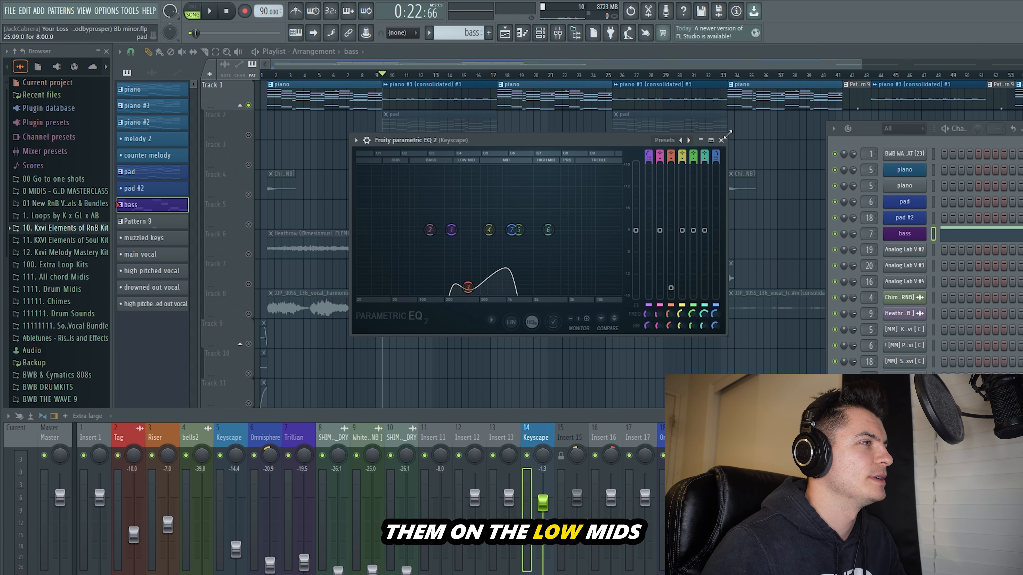
click(721, 140)
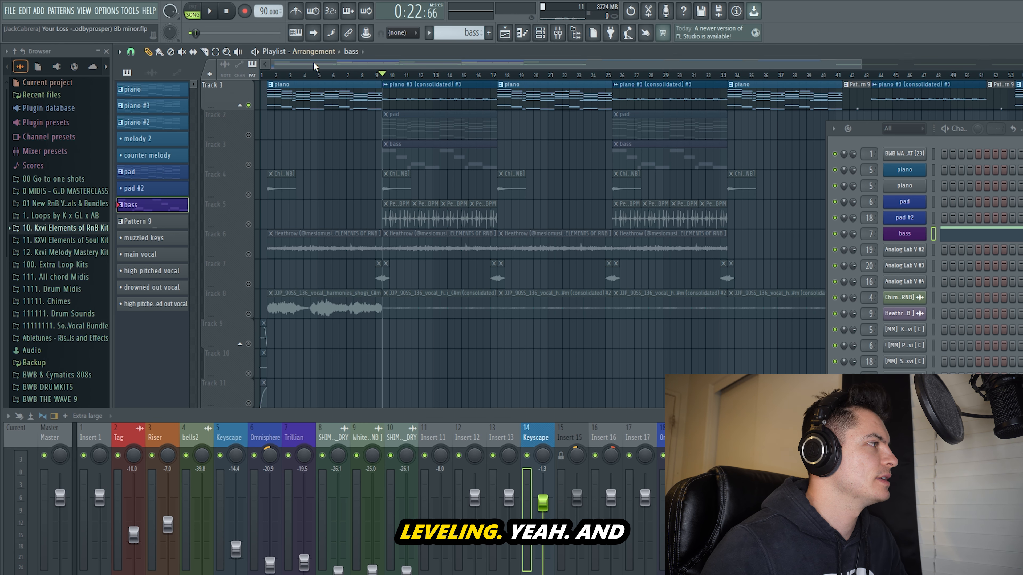
- Solo the pad track, play it from bar 9 with the Omnisphere mixer insert selected, and stop
right_click(249, 135)
click(170, 173)
key(space)
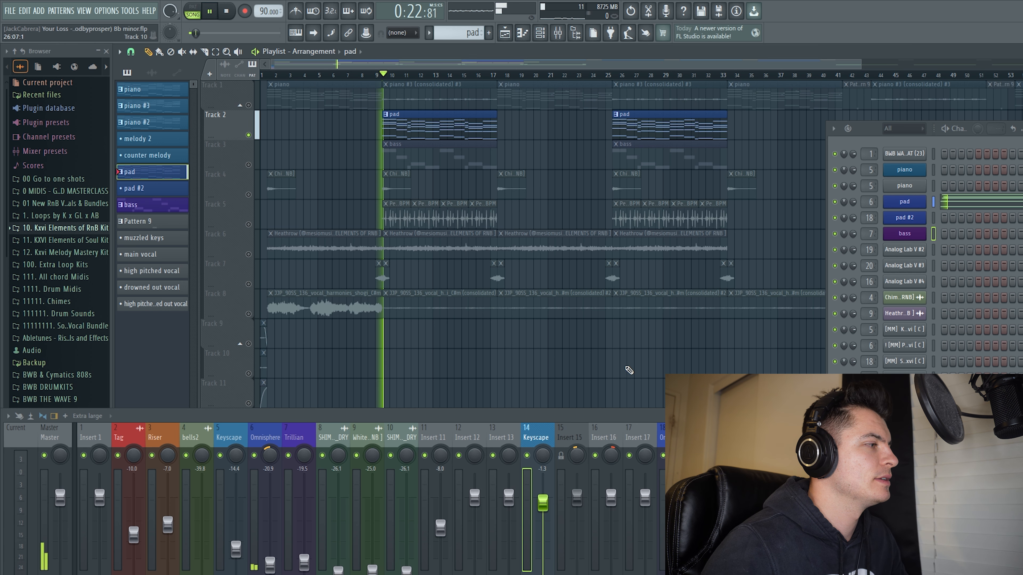
click(265, 438)
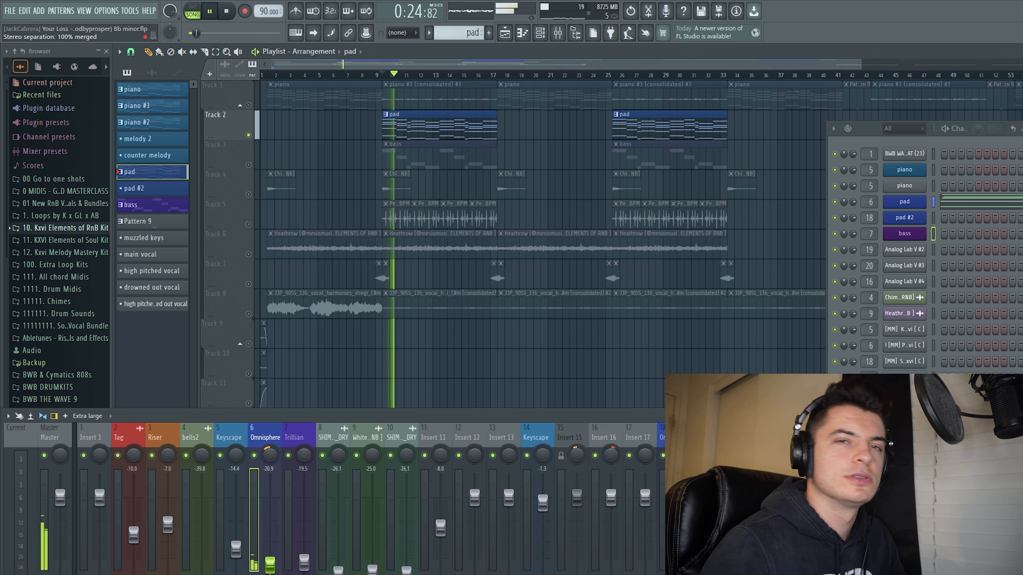
key(space)
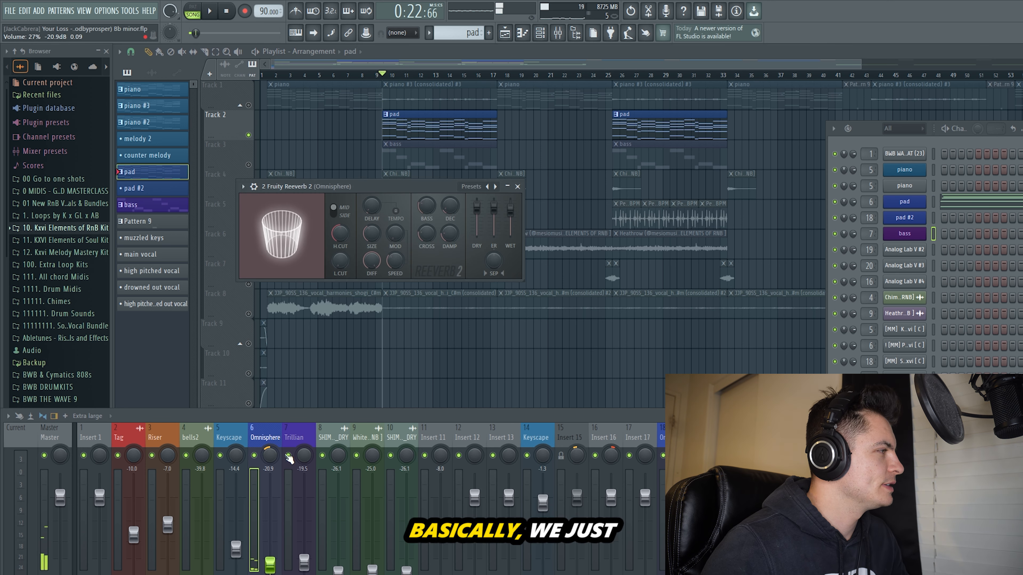
- Inspect Fruity Reeverb 2 and the Fruity Parametric EQ 2 curve on the Omnisphere insert, closing both effects
drag(380, 189, 410, 190)
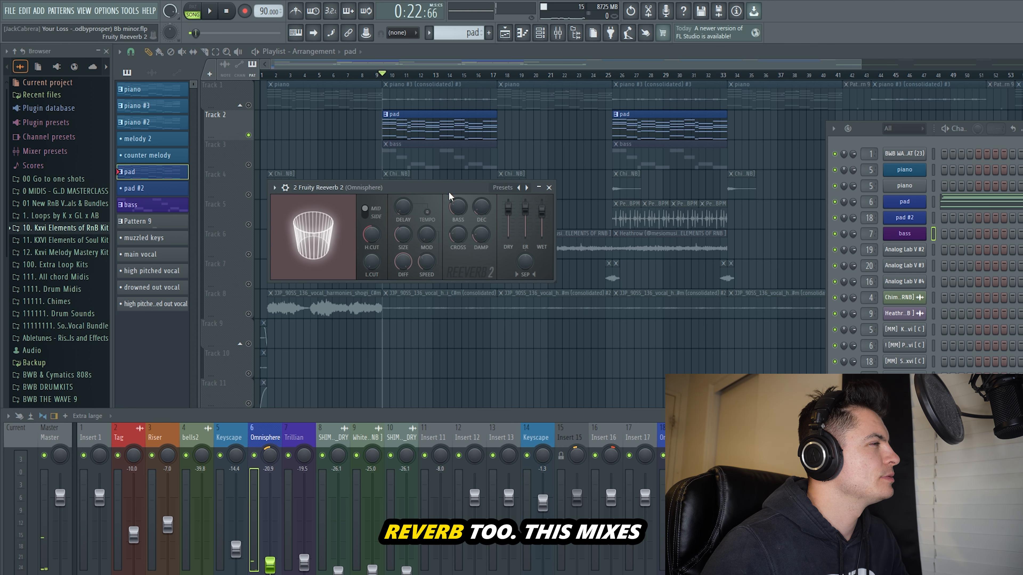
click(548, 188)
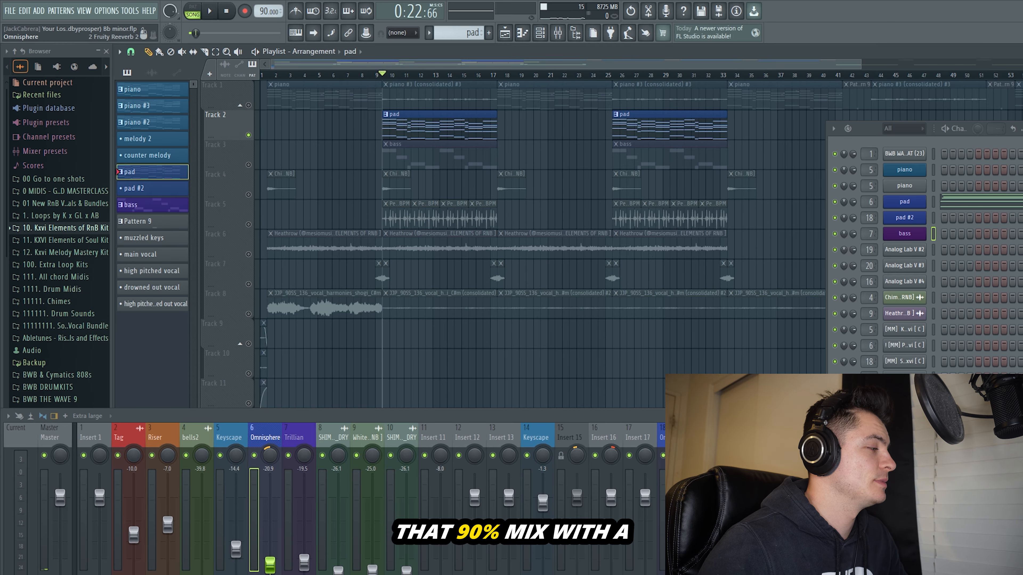
click(971, 463)
drag(729, 140, 601, 141)
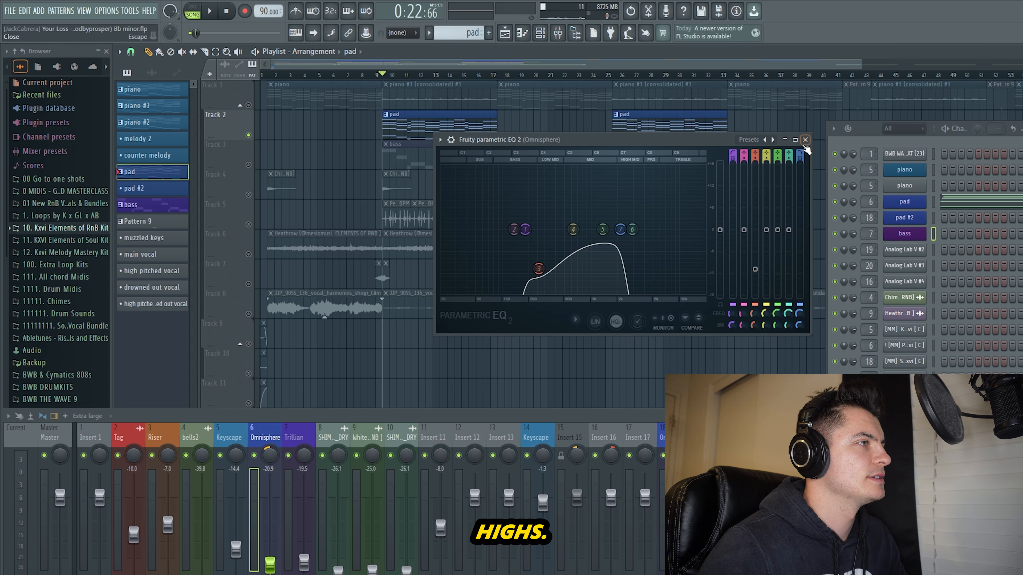
click(805, 139)
- Play the soloed bass from bar 9, stop, and inspect Fruity Reeverb 2 and Fruity Parametric EQ 2 on the Trillian insert
key(space)
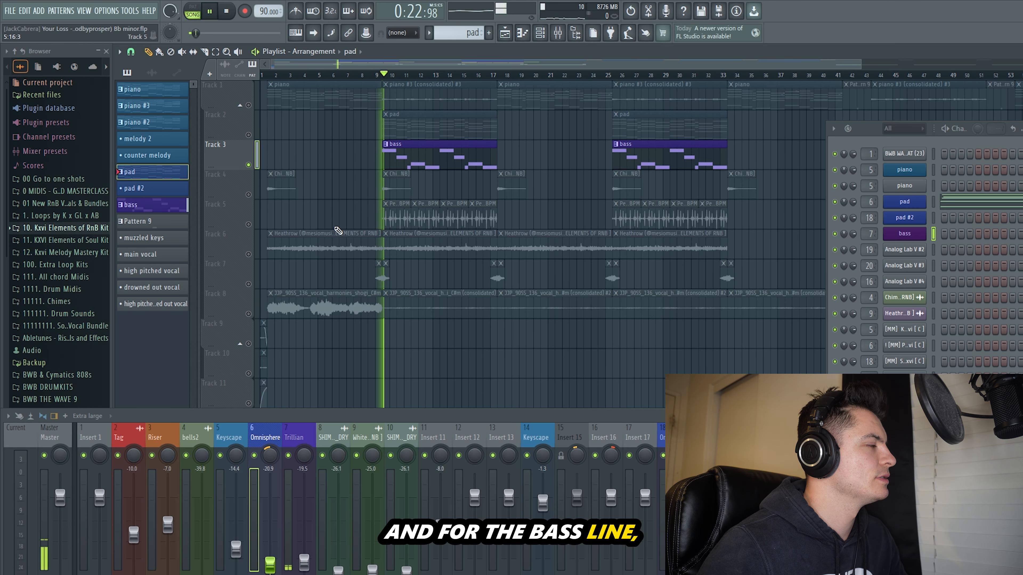
click(302, 436)
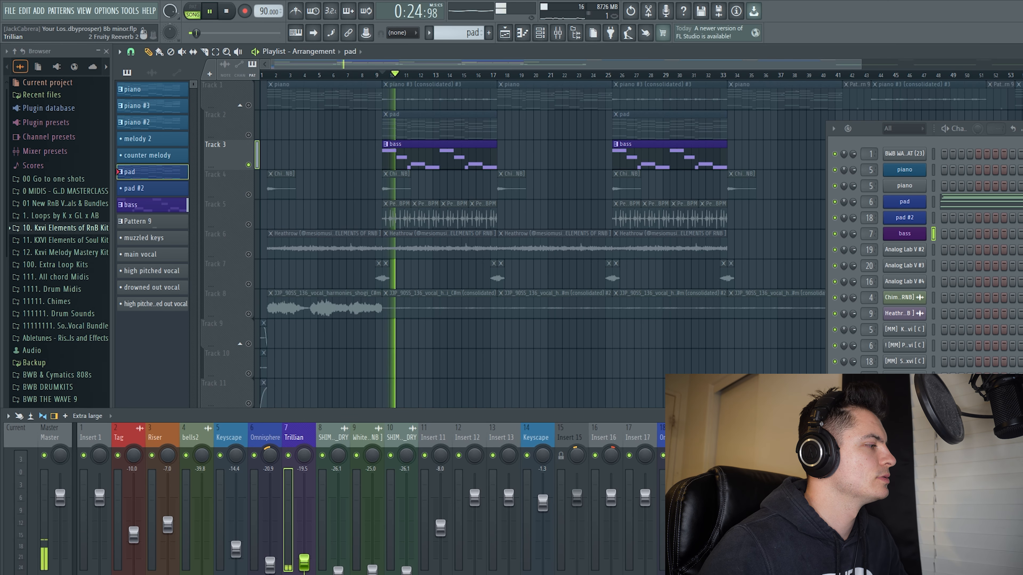
key(space)
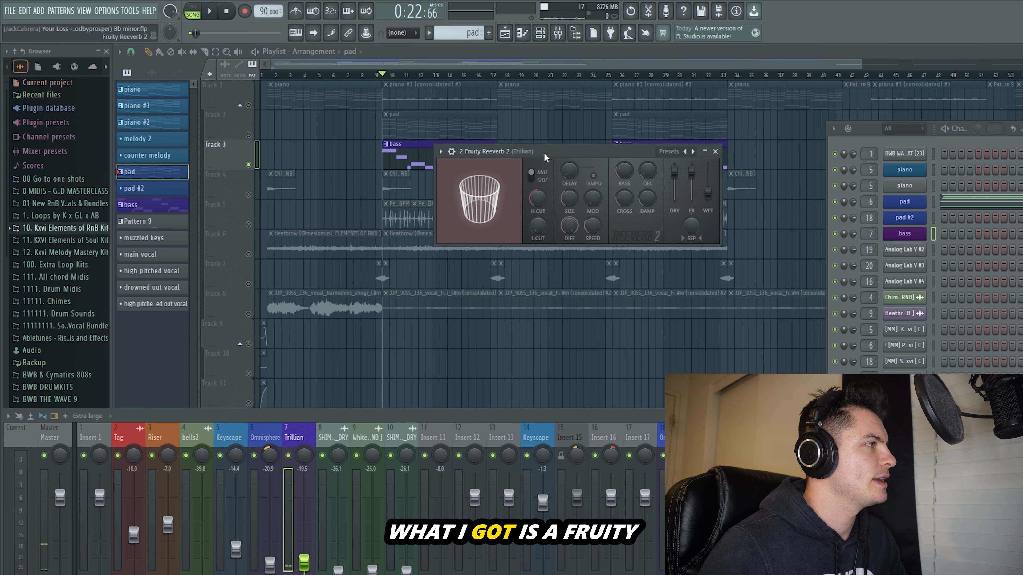
drag(543, 151, 476, 164)
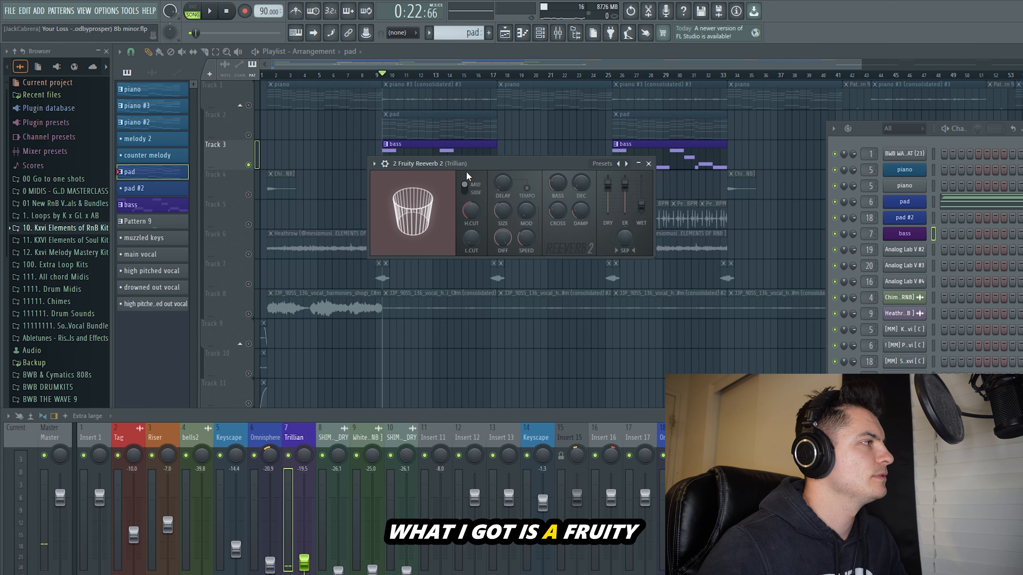
click(649, 164)
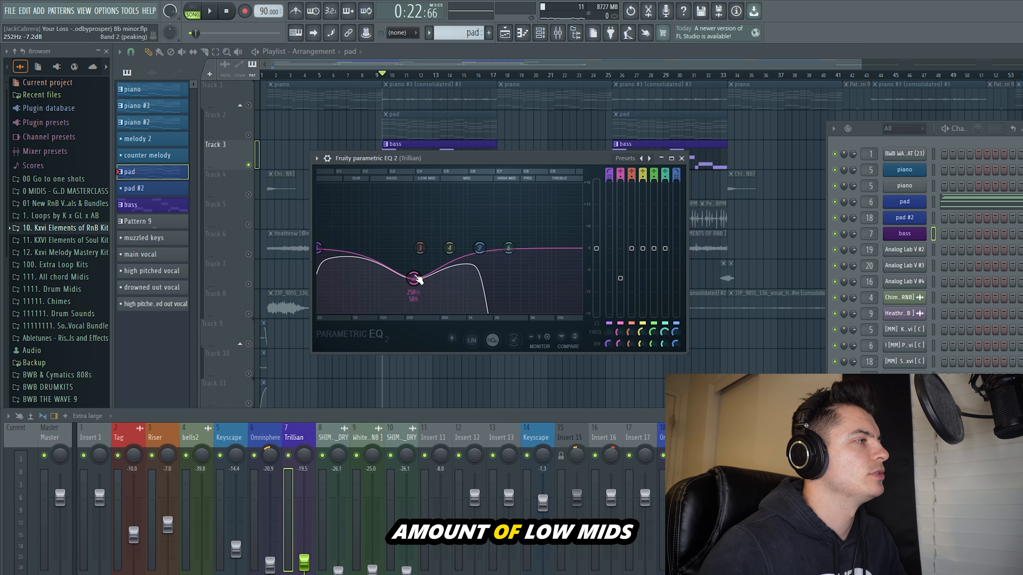
click(682, 158)
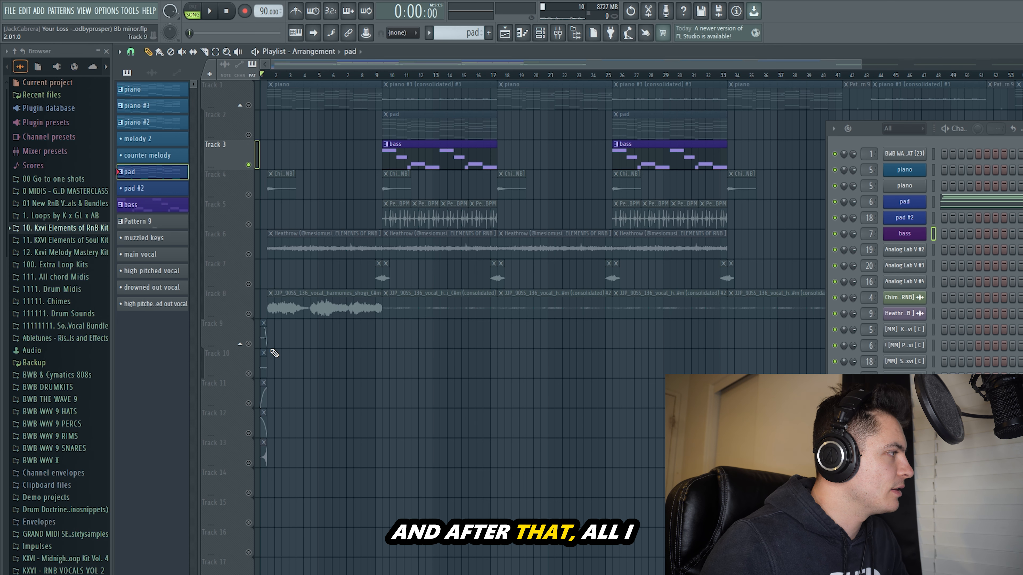
- Solo the vocal harmonies on Track 8, play them from the start of the first clip, and stop
click(257, 317)
key(space)
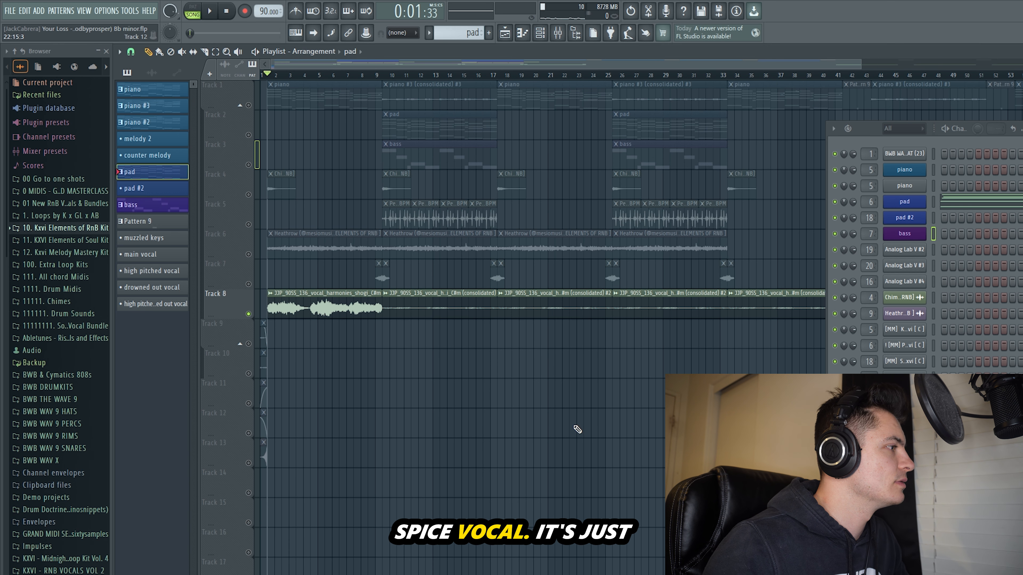
key(space)
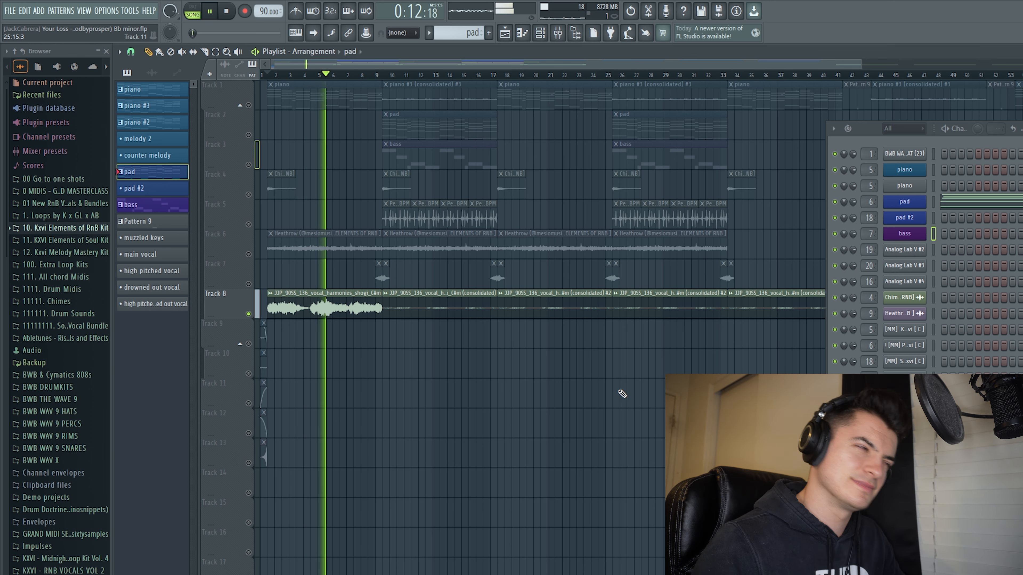
key(space)
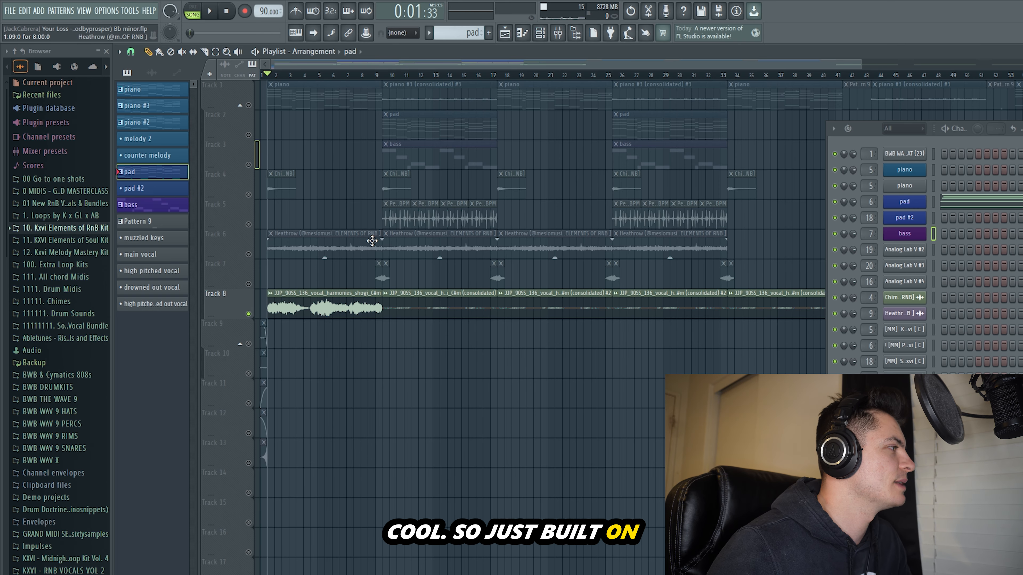
- Open the mixer, inspect the Decimort 2 bit crusher with its MPC60 preset on Insert 11, and close it
click(557, 33)
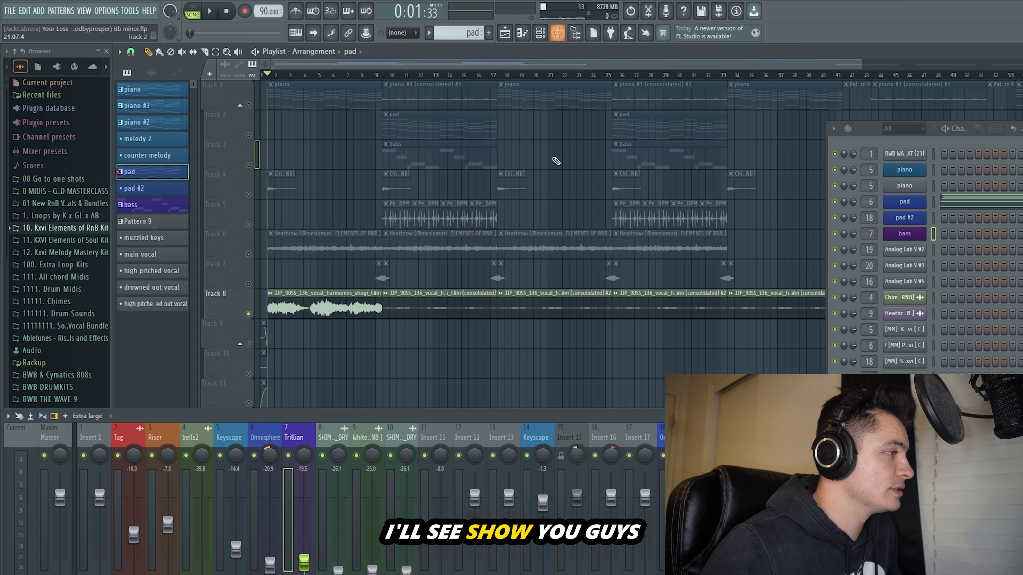
click(439, 507)
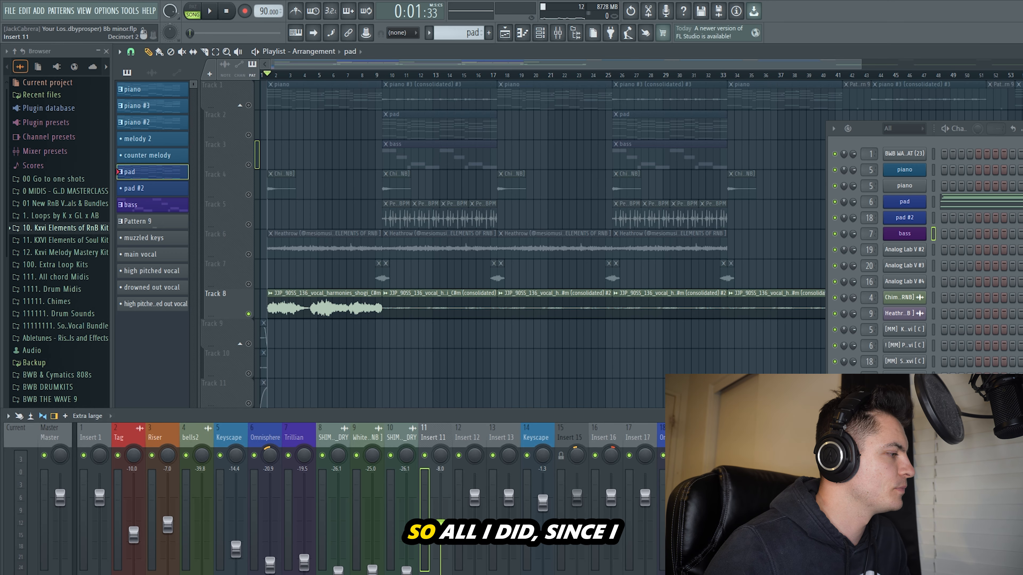
click(963, 455)
drag(475, 169, 380, 113)
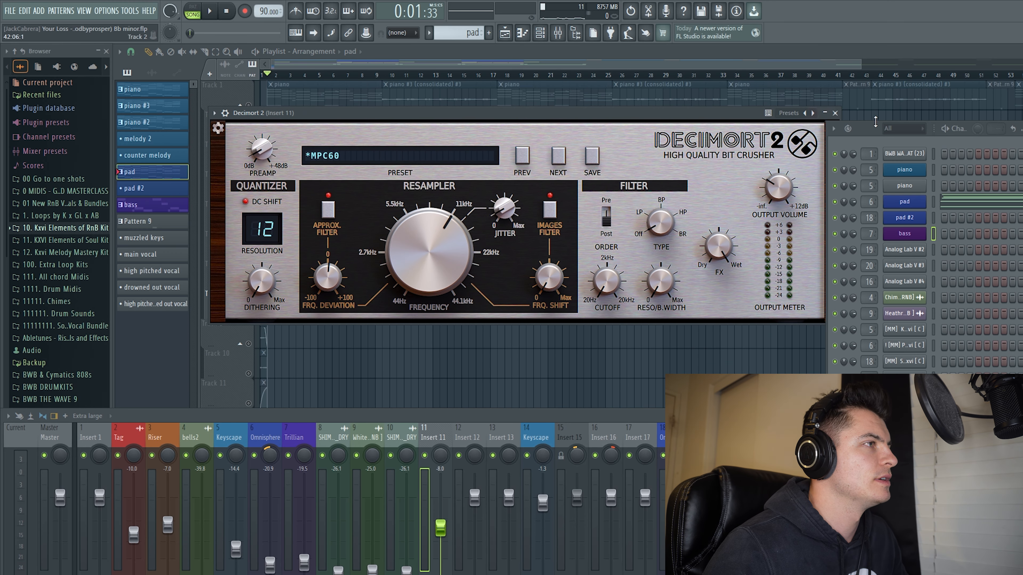
drag(866, 131, 952, 111)
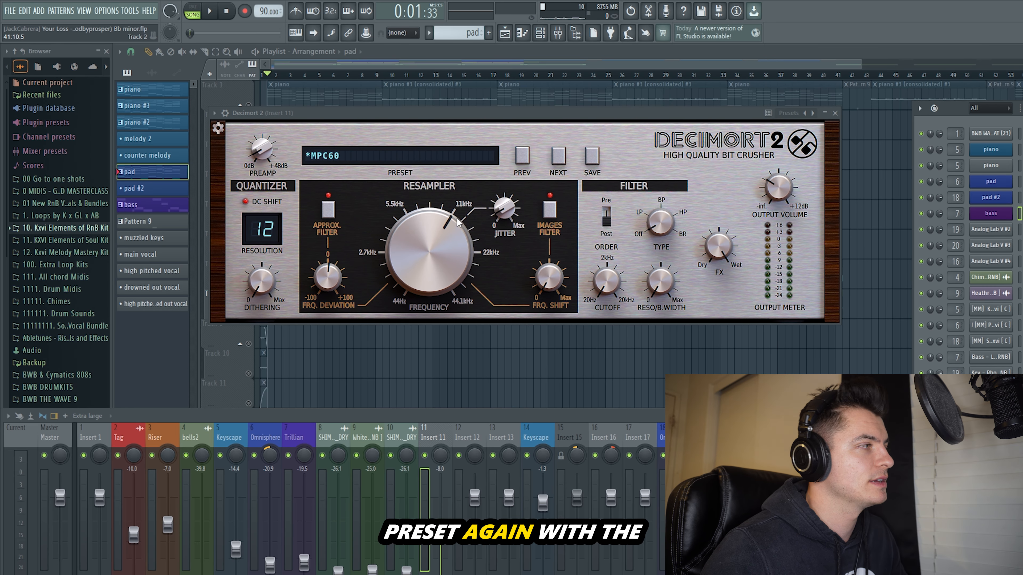
click(834, 114)
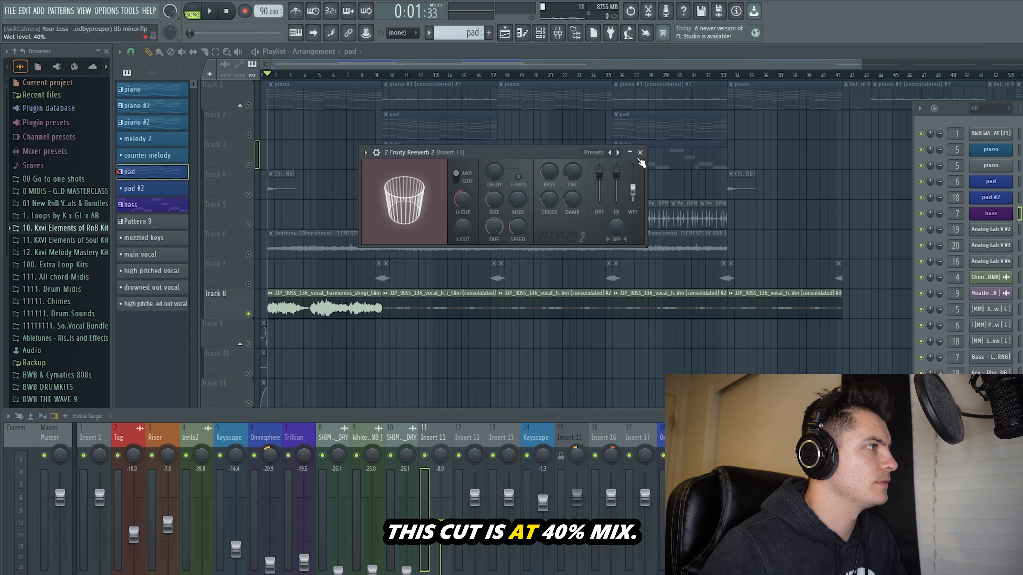
- Inspect the Fruity Reeverb 2, H-Delay and Fruity Parametric EQ 2 effects on Insert 11, closing each one
click(639, 153)
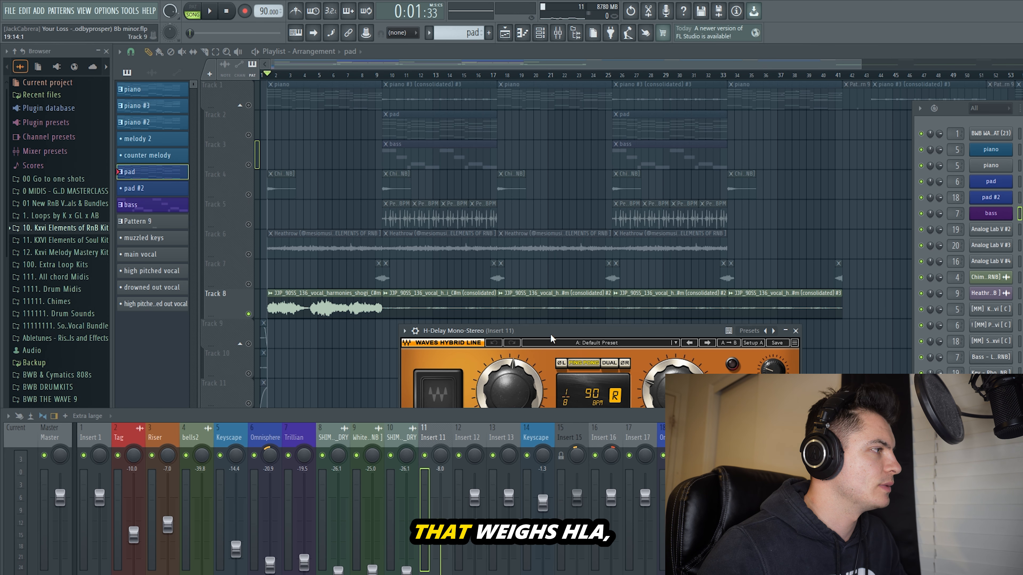
click(714, 118)
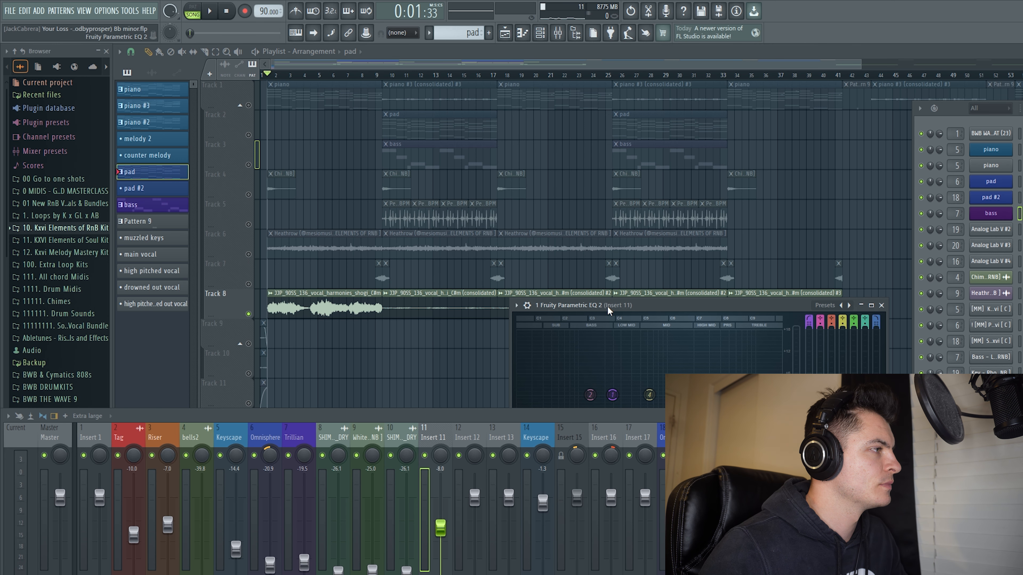
drag(608, 310, 415, 133)
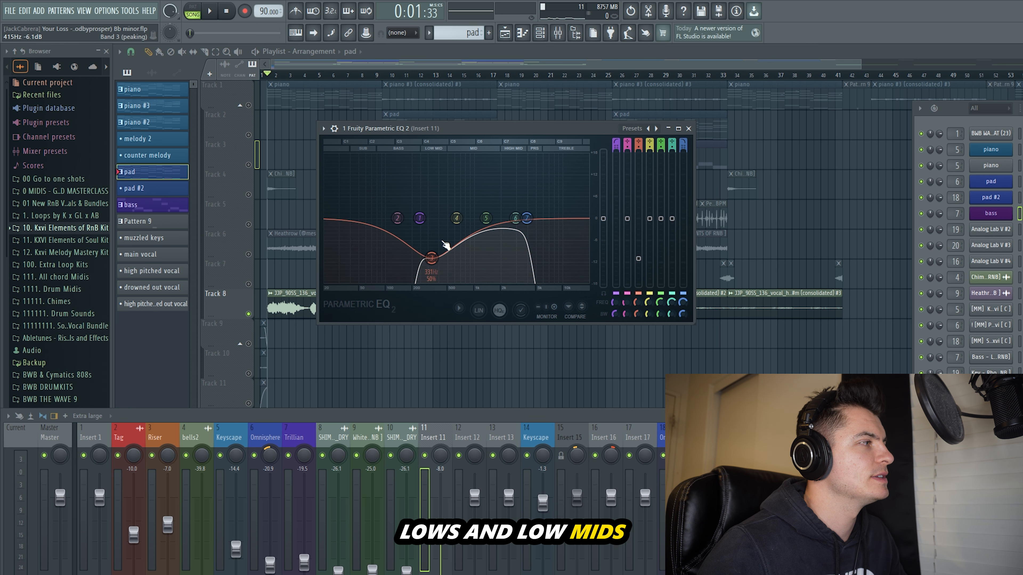
key(Escape)
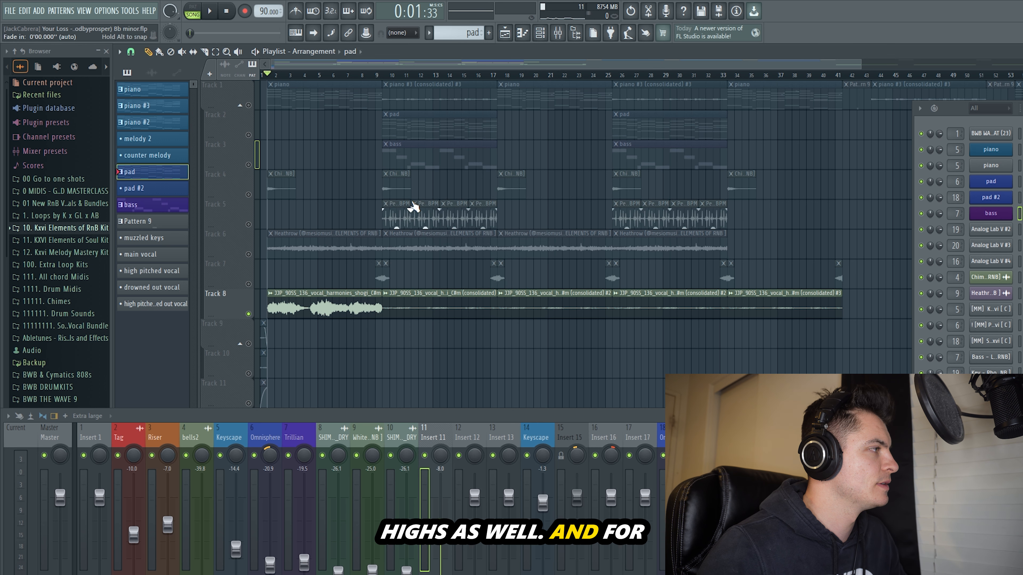
- Play the second vocal harmonies clip from bar 9, stop, and inspect the Decimort 2 effect on Insert 12
key(space)
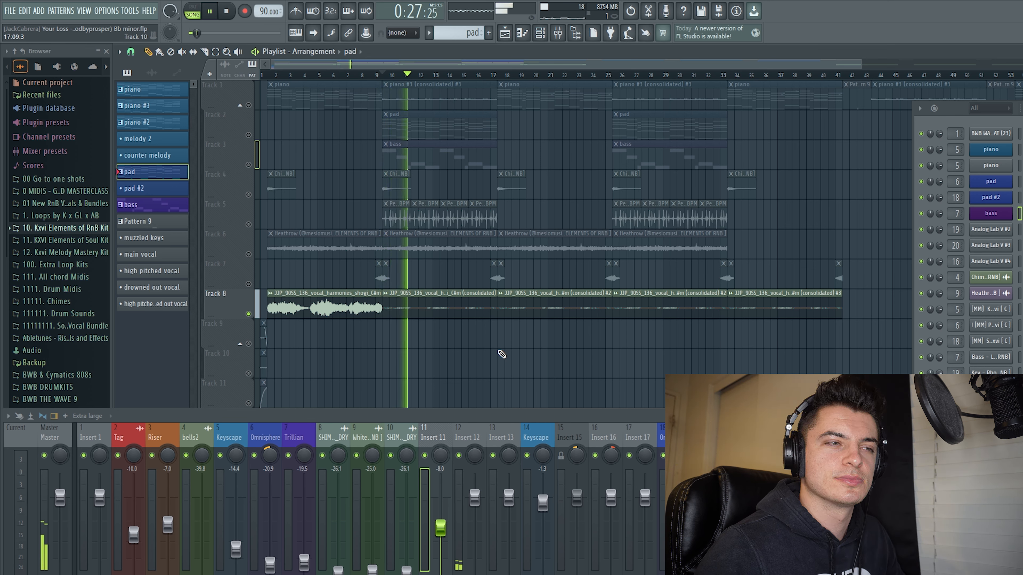
key(space)
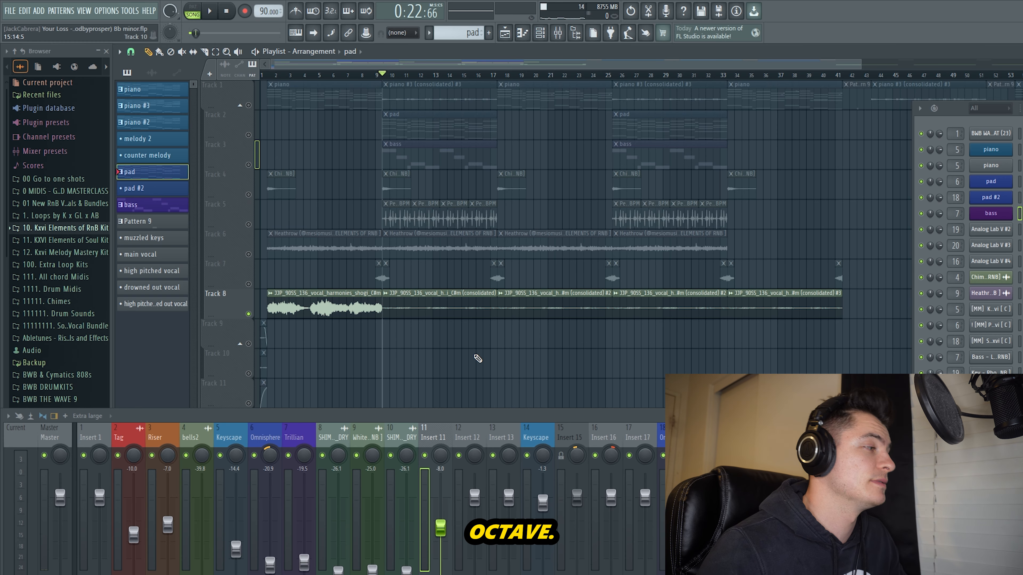
click(467, 439)
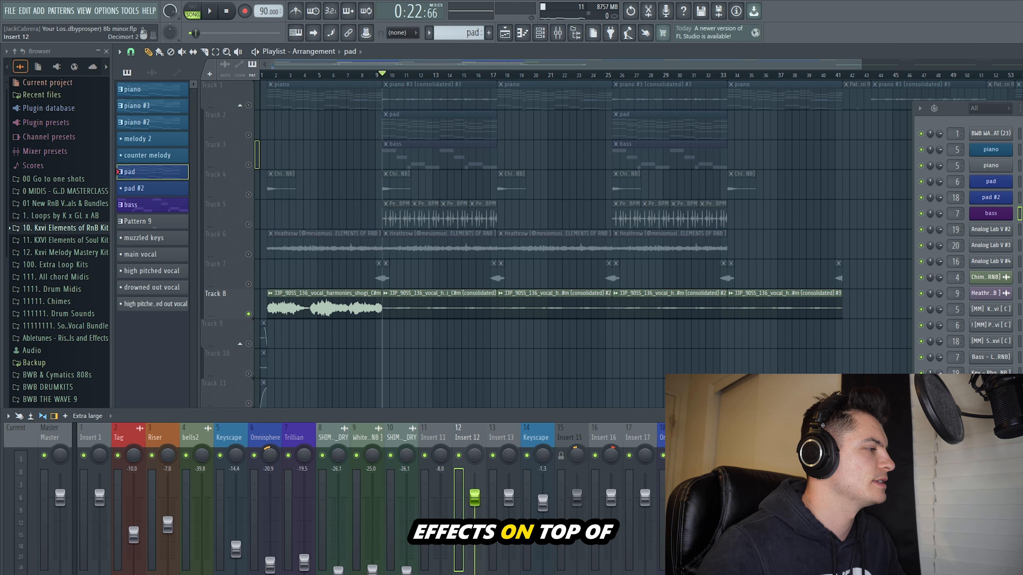
drag(487, 183, 479, 151)
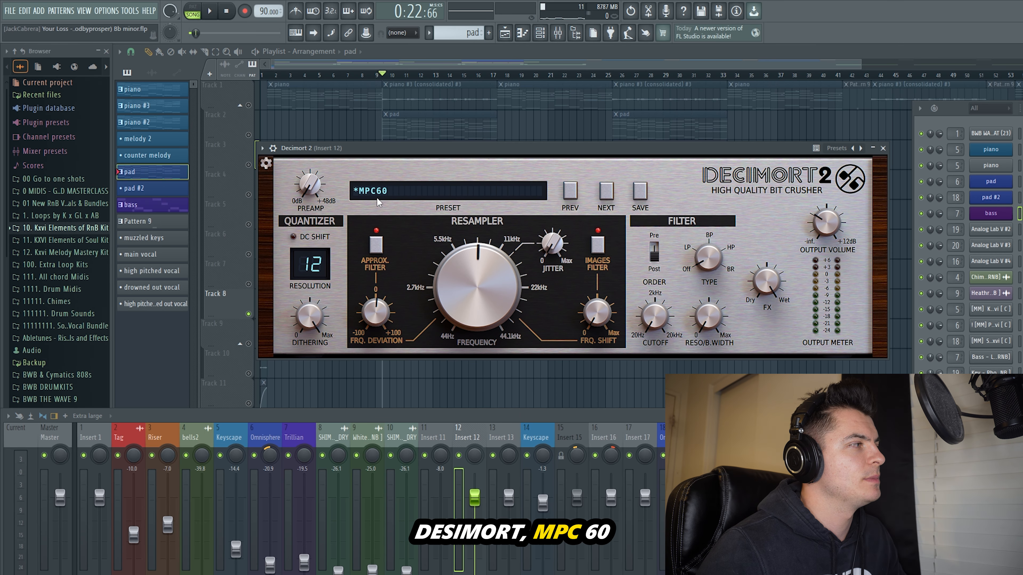
scroll(477, 283, down, 2)
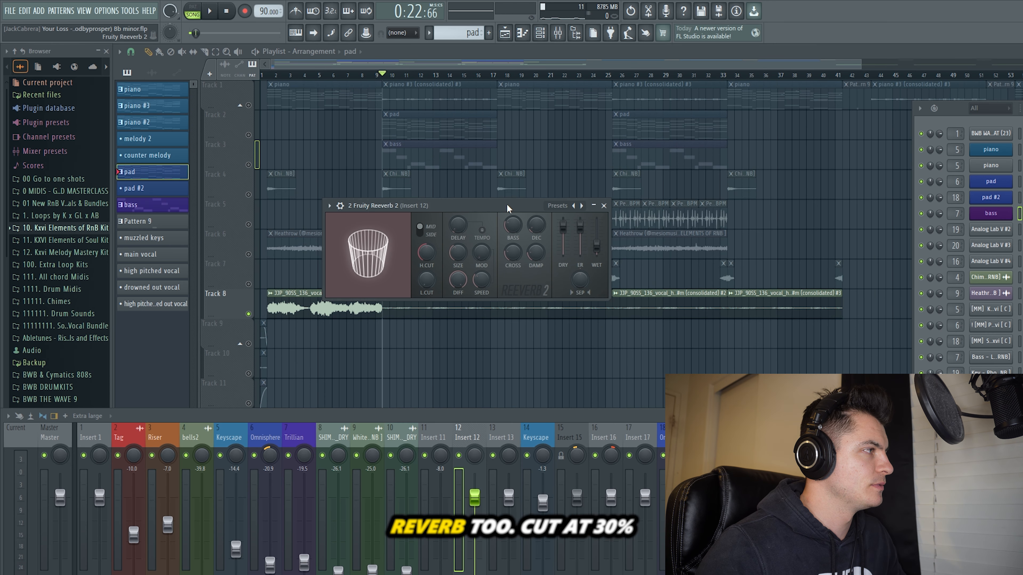
- Inspect the Fruity Reeverb 2 wet level and the Fruity Parametric EQ 2 curve on Insert 12, closing both effects
drag(494, 210, 536, 215)
scroll(639, 257, up, 2)
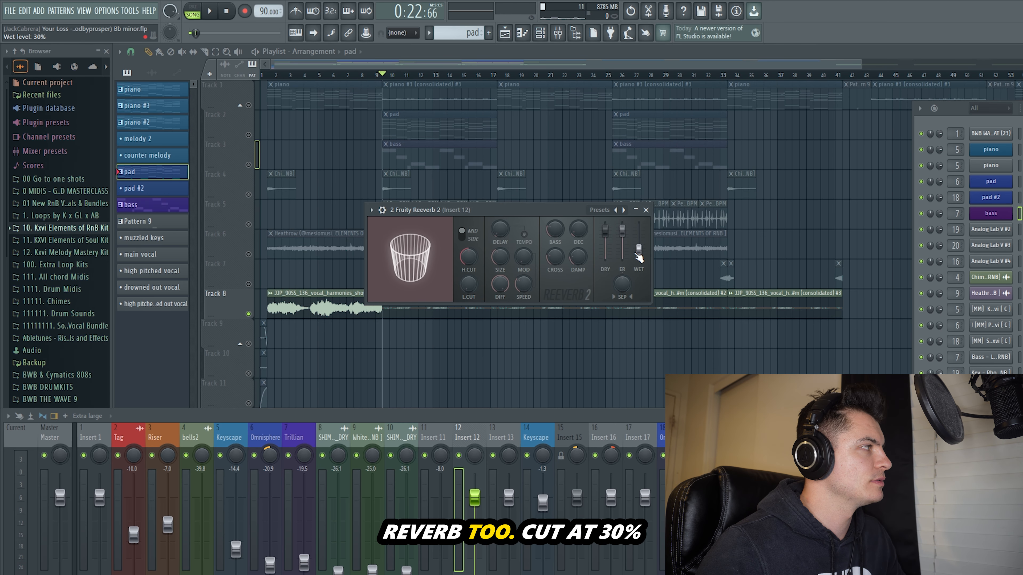
click(646, 210)
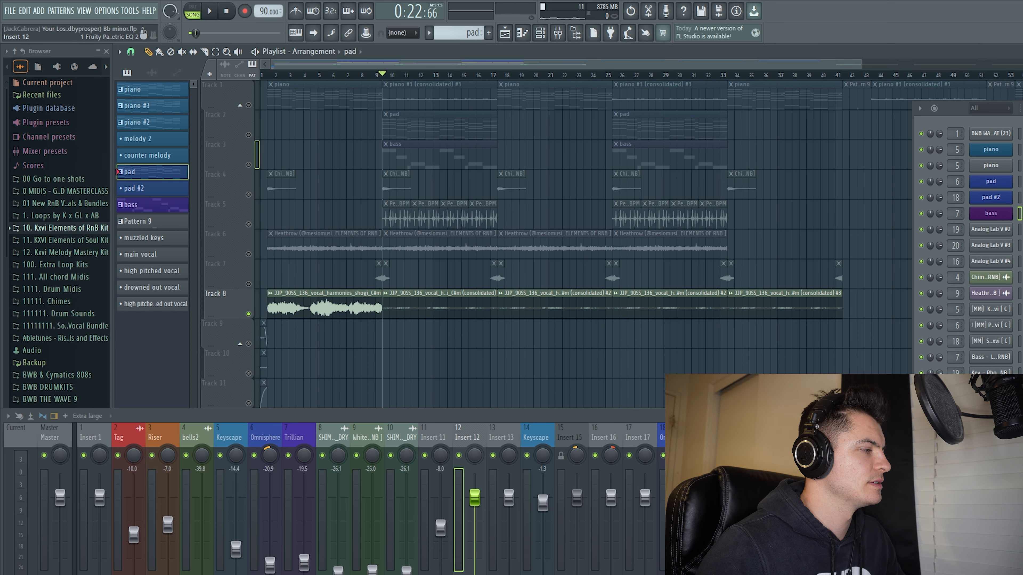
drag(395, 193, 540, 201)
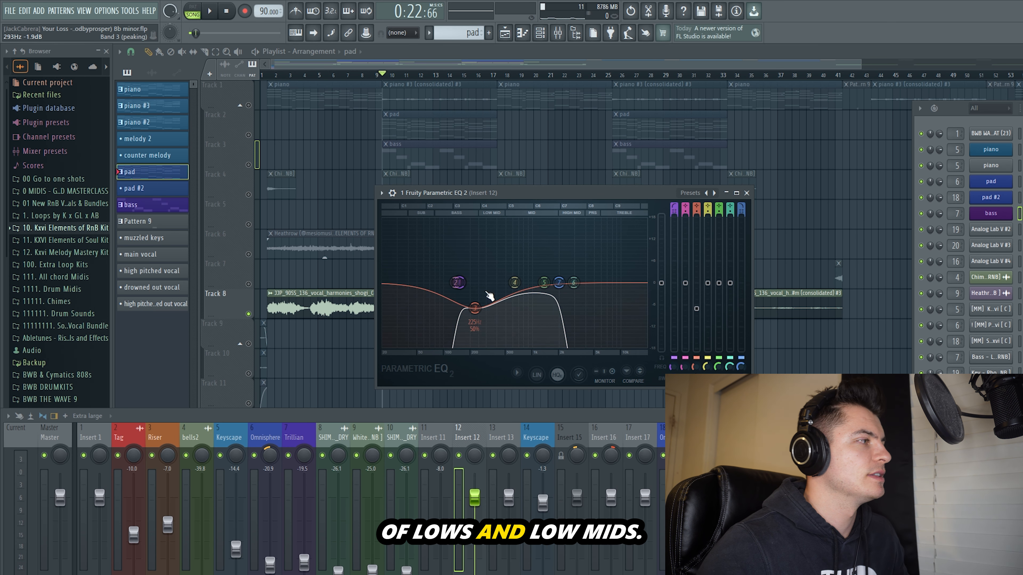
click(746, 192)
- Play the soloed vocal clips on Track 8 from bar 17 and from bar 33, stopping after each
click(501, 78)
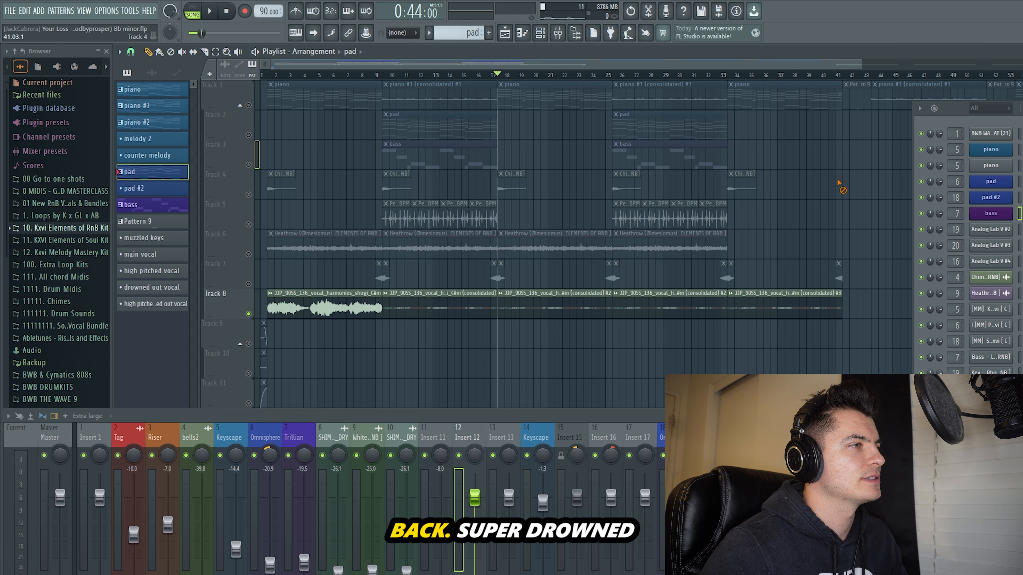
key(space)
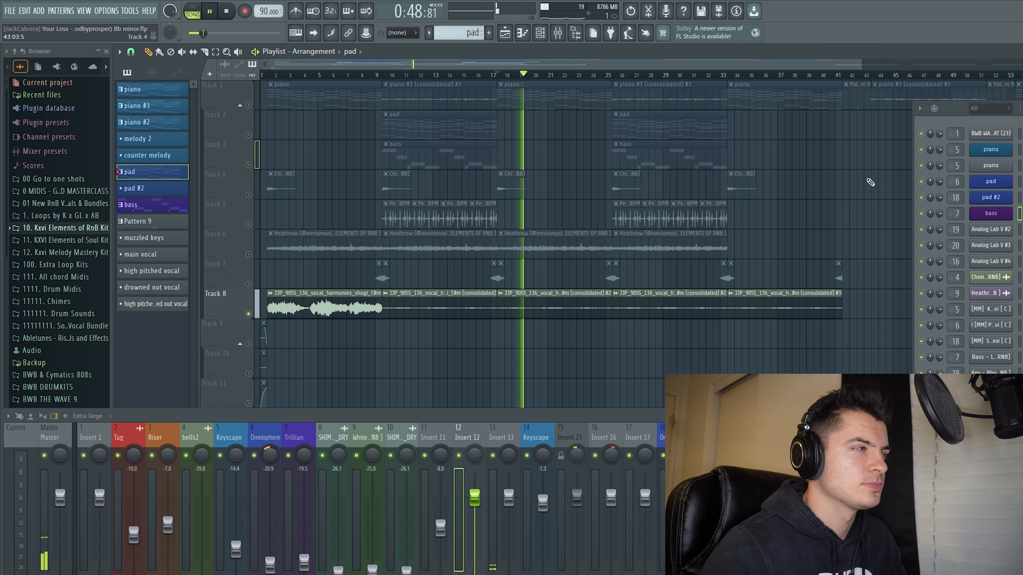
key(space)
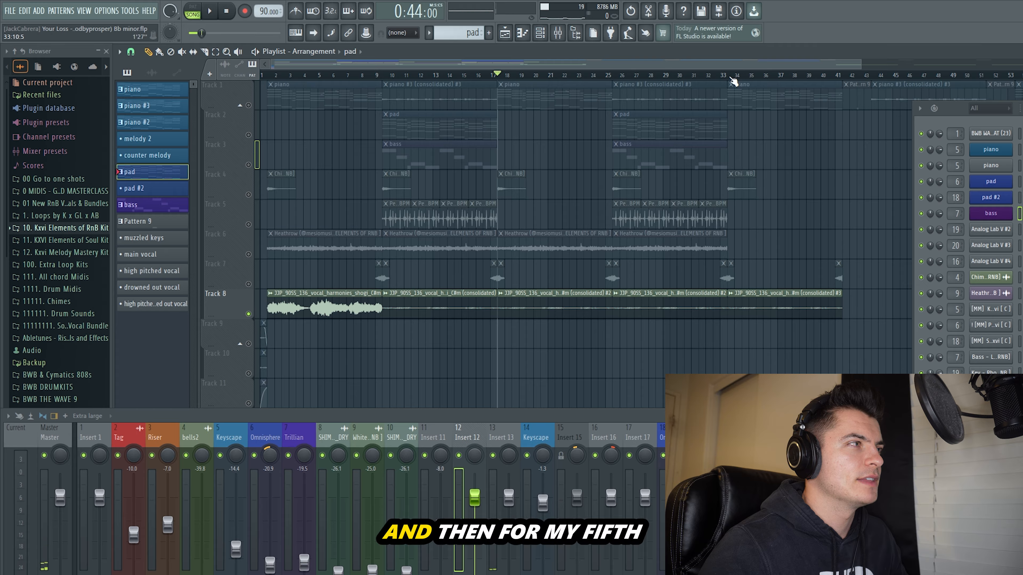
click(731, 78)
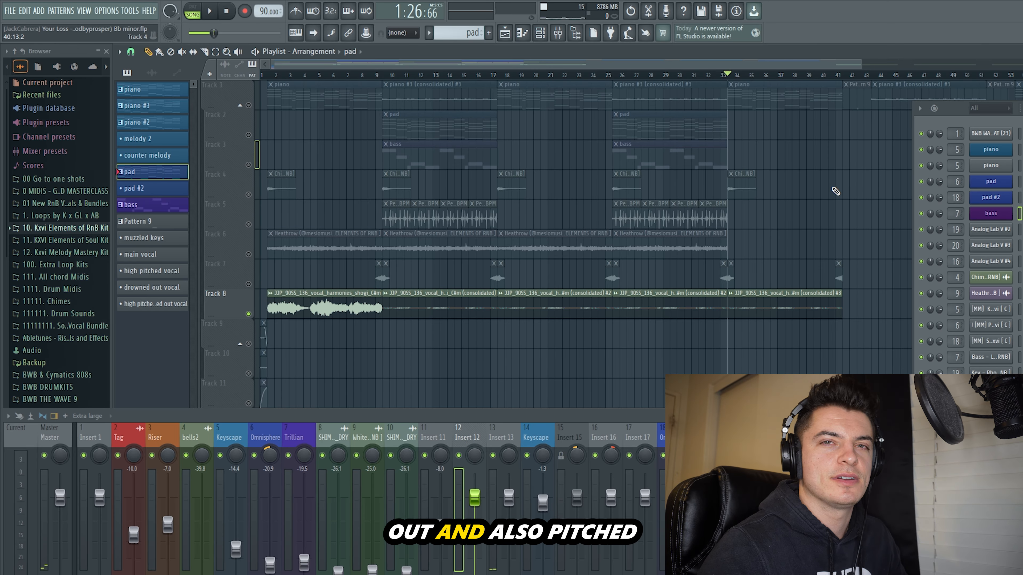
key(space)
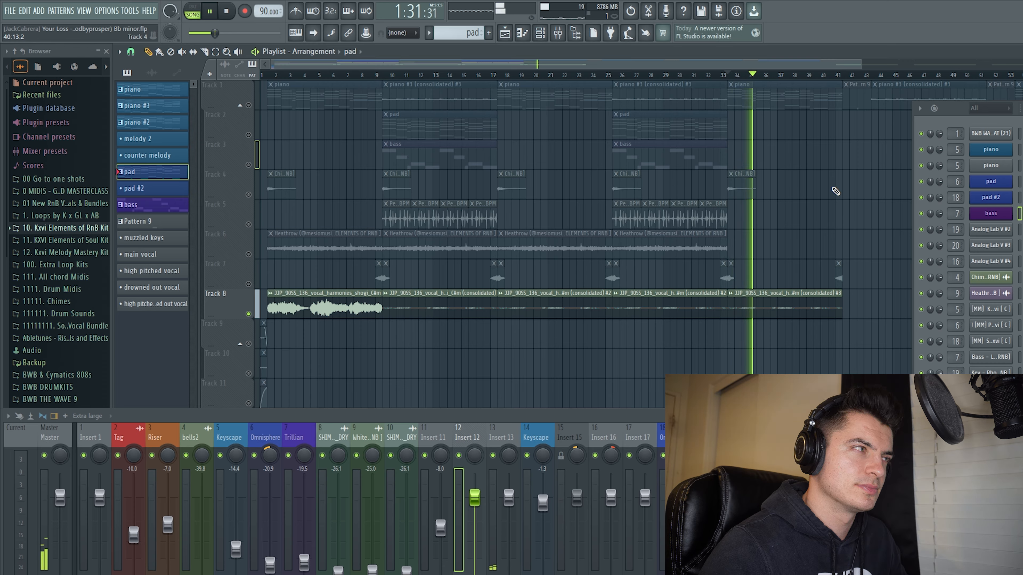
key(space)
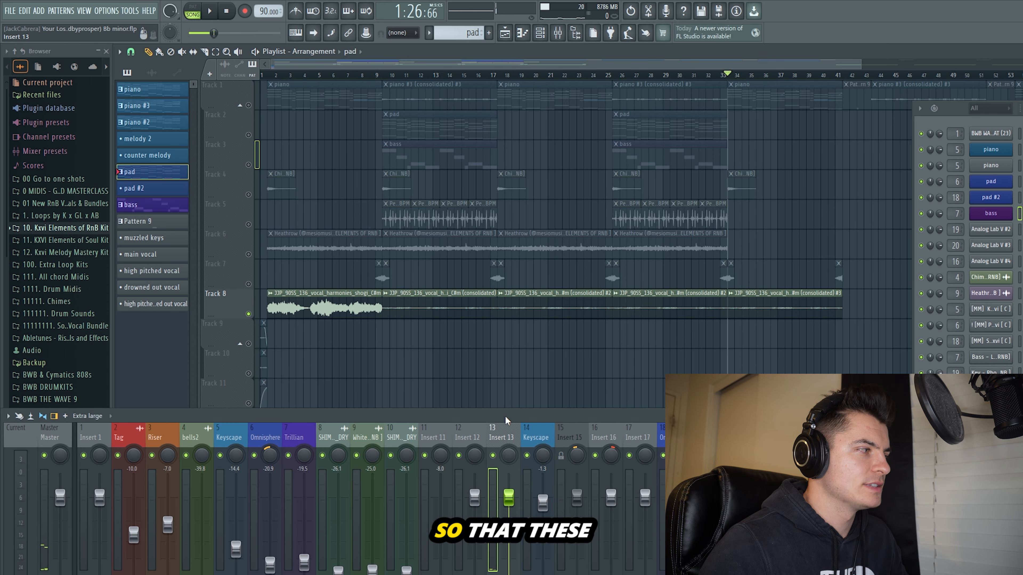
- Select the original vocal harmonies clip at the start of Track 8 and clear the selection
drag(765, 331, 612, 313)
click(628, 338)
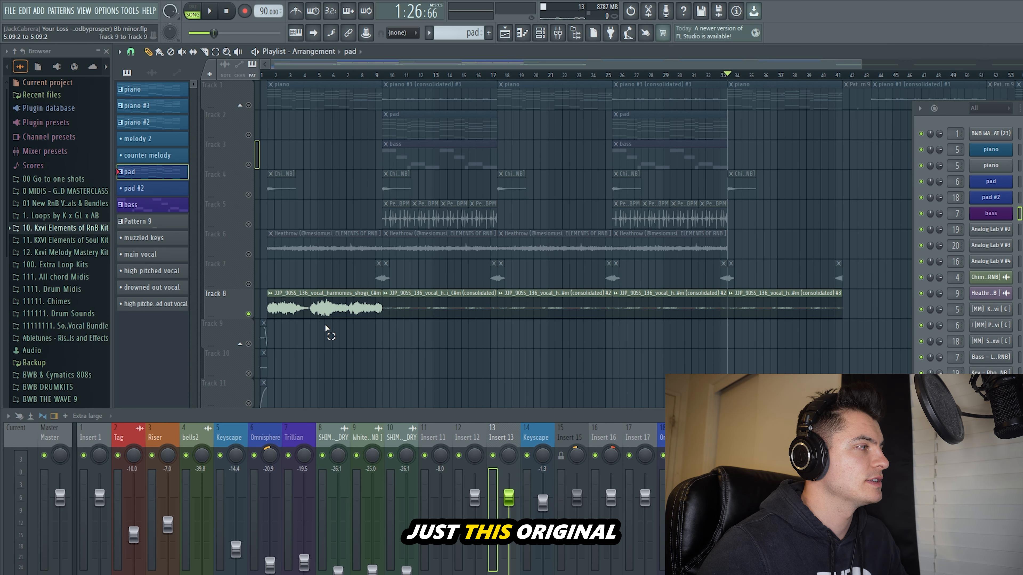
drag(325, 342, 346, 308)
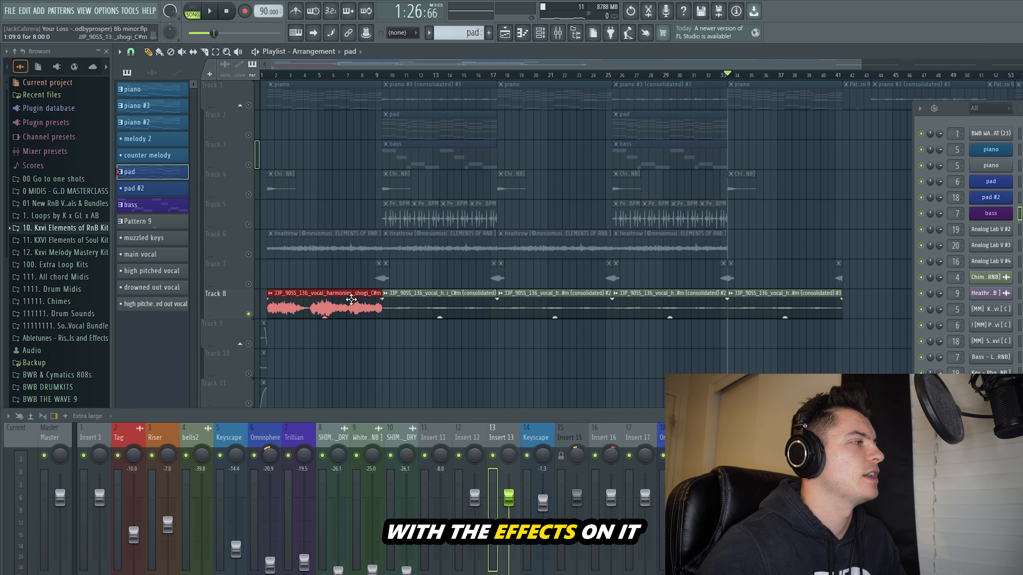
click(848, 199)
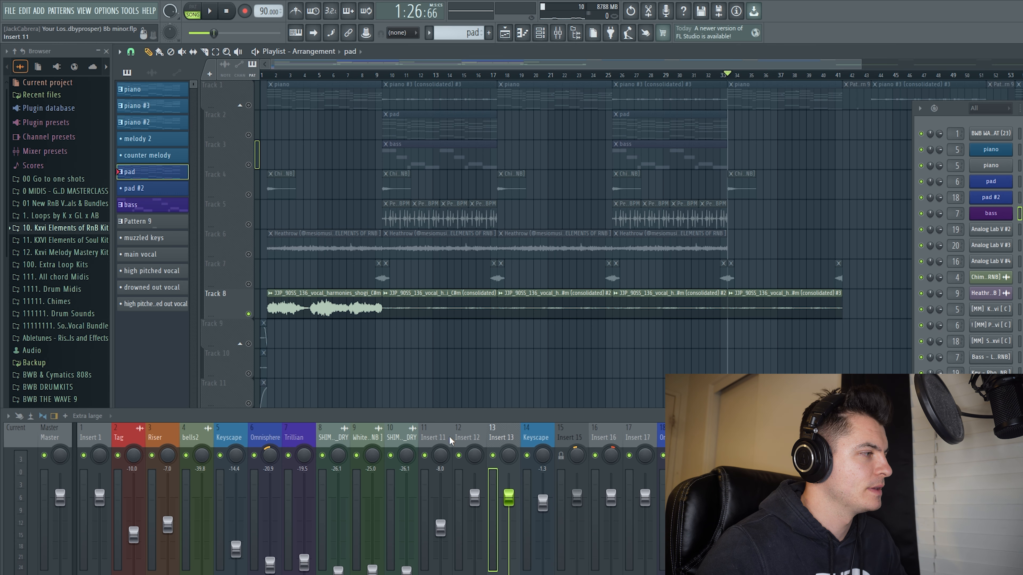
- Inspect the Decimort 2 preset and resampler frequency on Insert 13, and close the effect
click(966, 463)
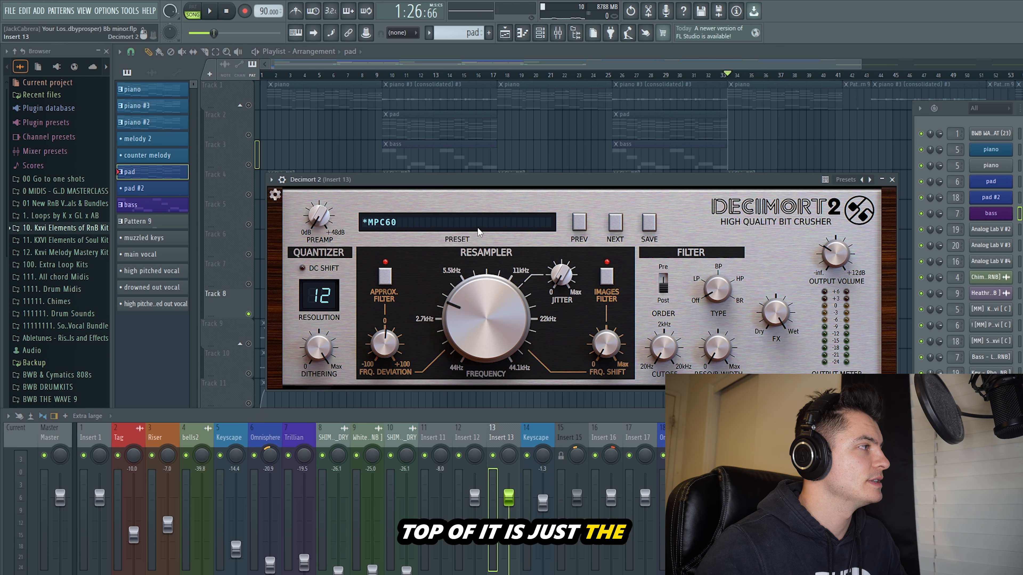
drag(452, 181, 415, 114)
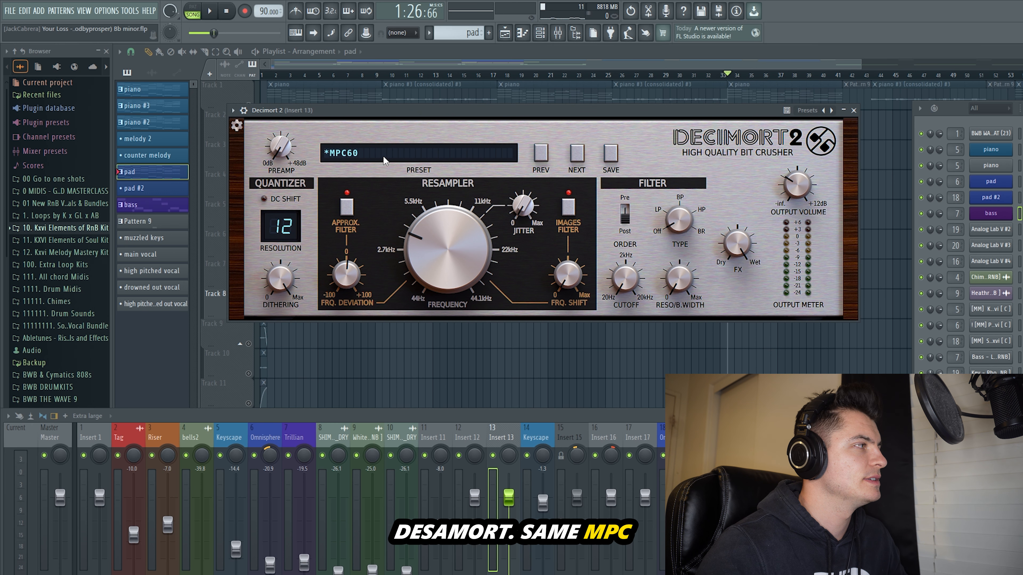
mouse_move(448, 243)
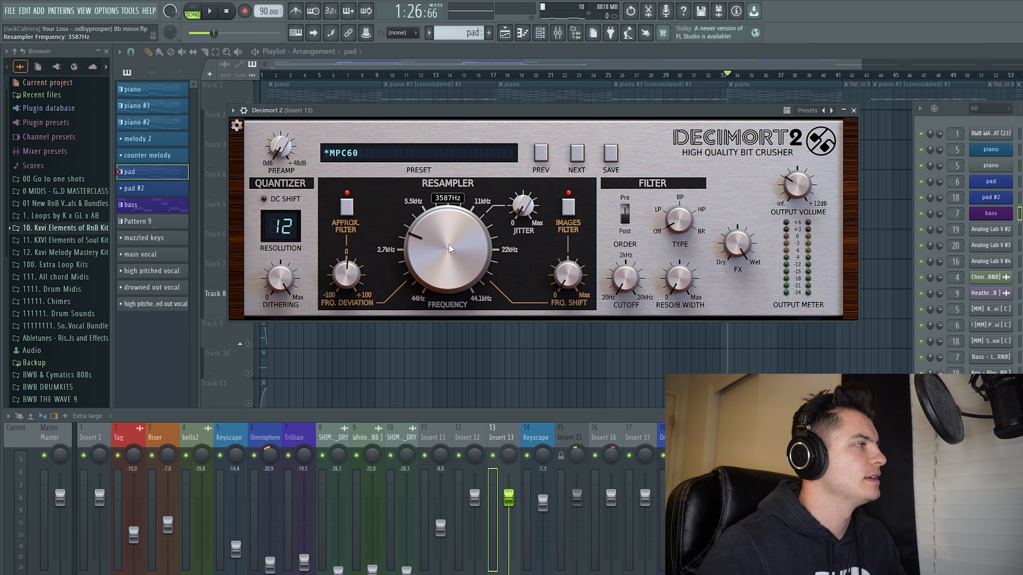
click(854, 110)
- Inspect the Fruity Reeverb 2 wet level and the H-Delay settings on Insert 13, closing both effects
click(966, 473)
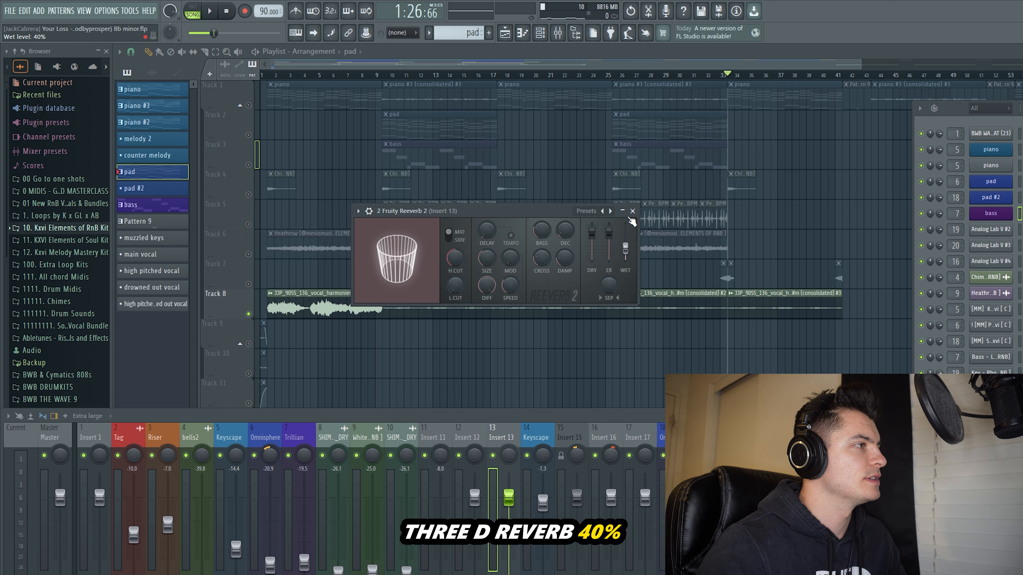
click(632, 211)
click(967, 483)
drag(510, 184, 485, 189)
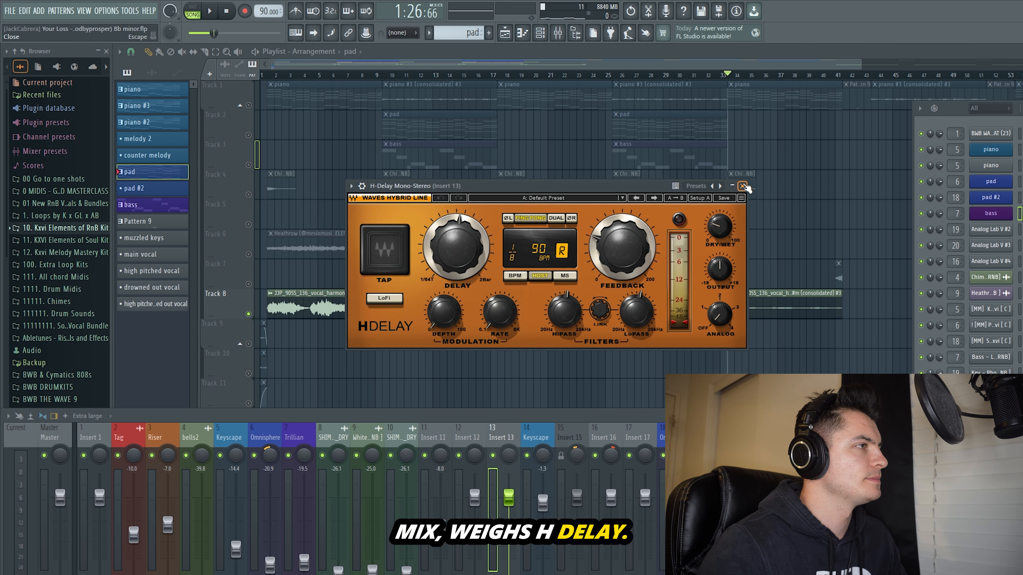
click(742, 187)
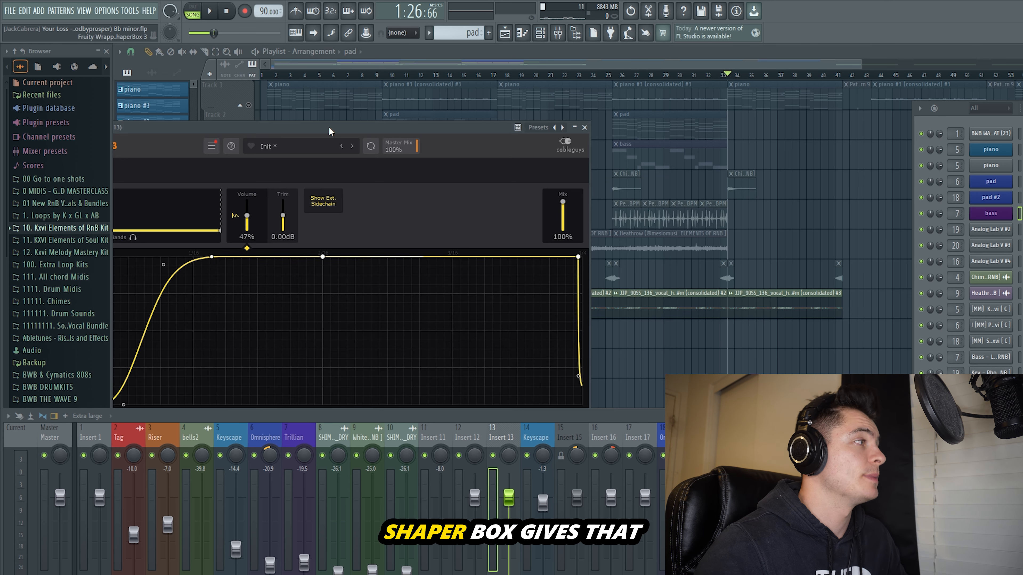
- Inspect the ShaperBox 3 volume curve on Insert 13, close it, and examine the insert's Fruity Parametric EQ 2 curve
drag(329, 128, 543, 60)
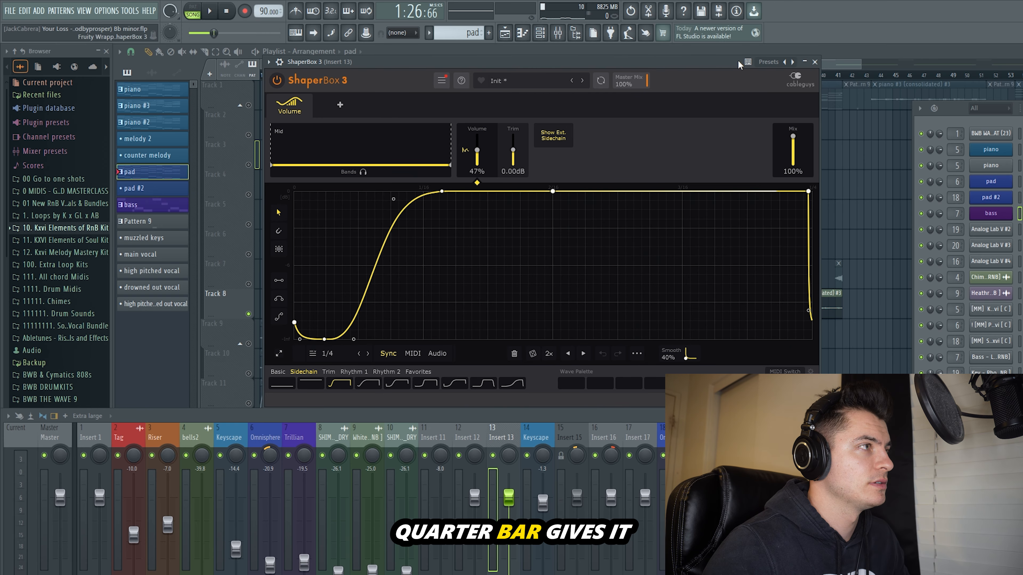
click(814, 62)
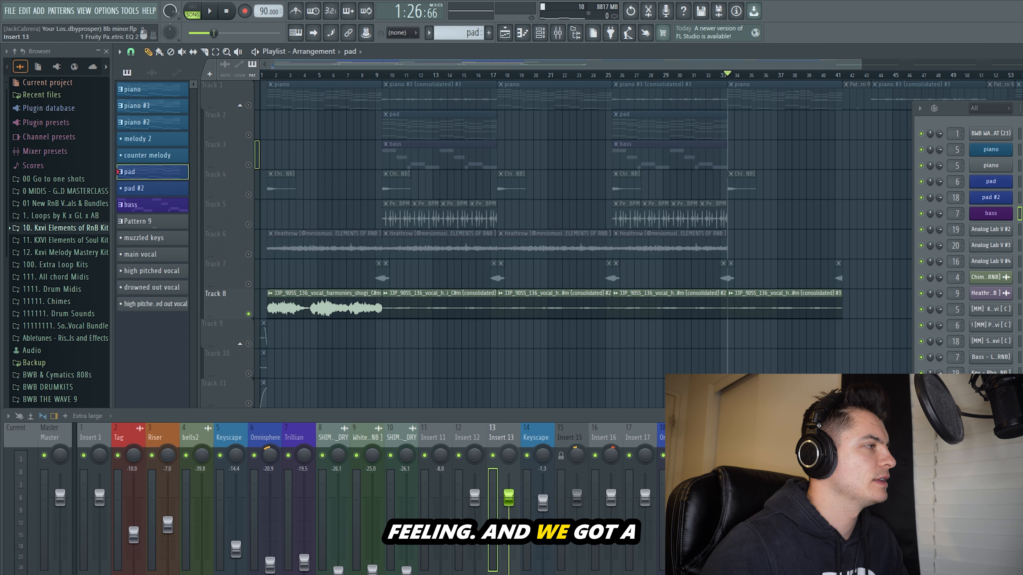
click(959, 452)
drag(365, 143, 528, 156)
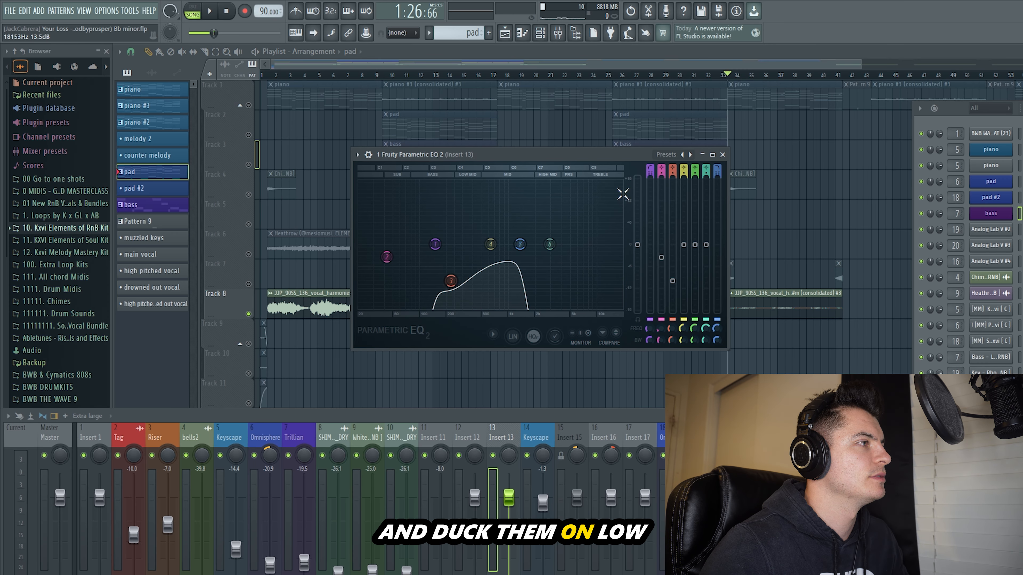
- Close the Insert 13 EQ and the mixer, restore all tracks and return the playhead to the start
click(722, 154)
key(F9)
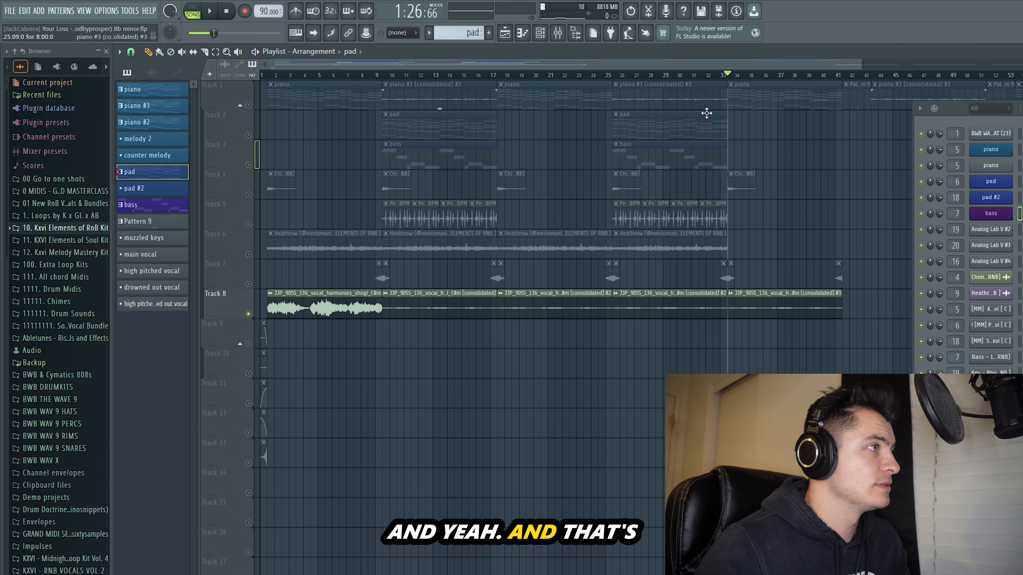
click(274, 76)
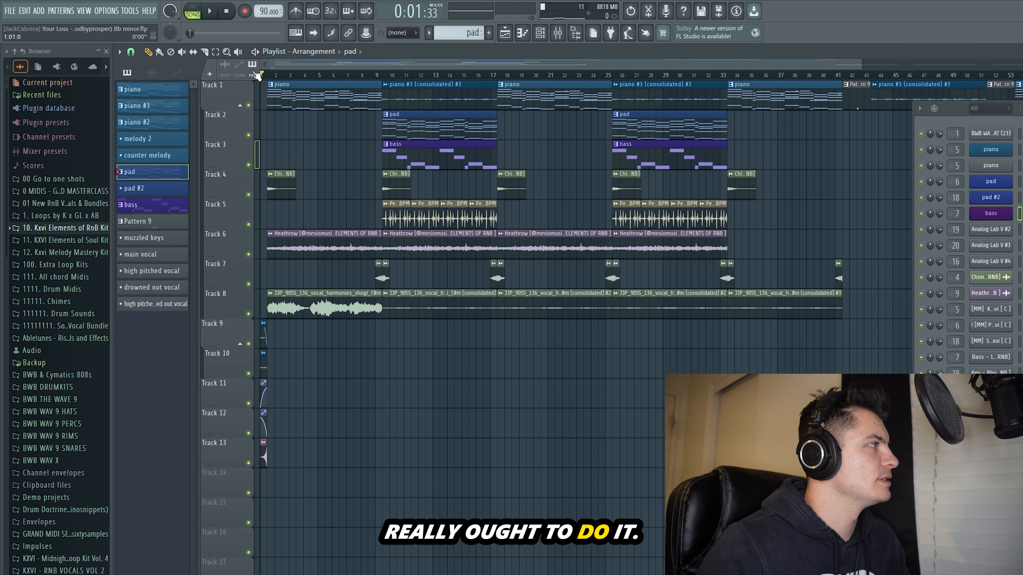
- Select the stacked clips of the fuller sections at bars 9–17 and 25–33, and clear the selection
drag(441, 375, 442, 92)
drag(661, 386, 663, 65)
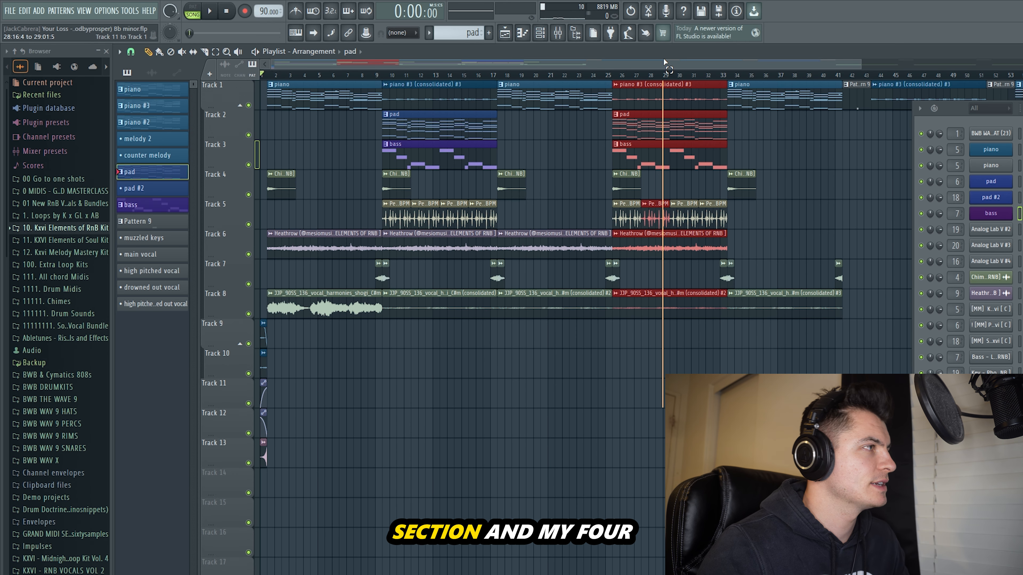
click(824, 141)
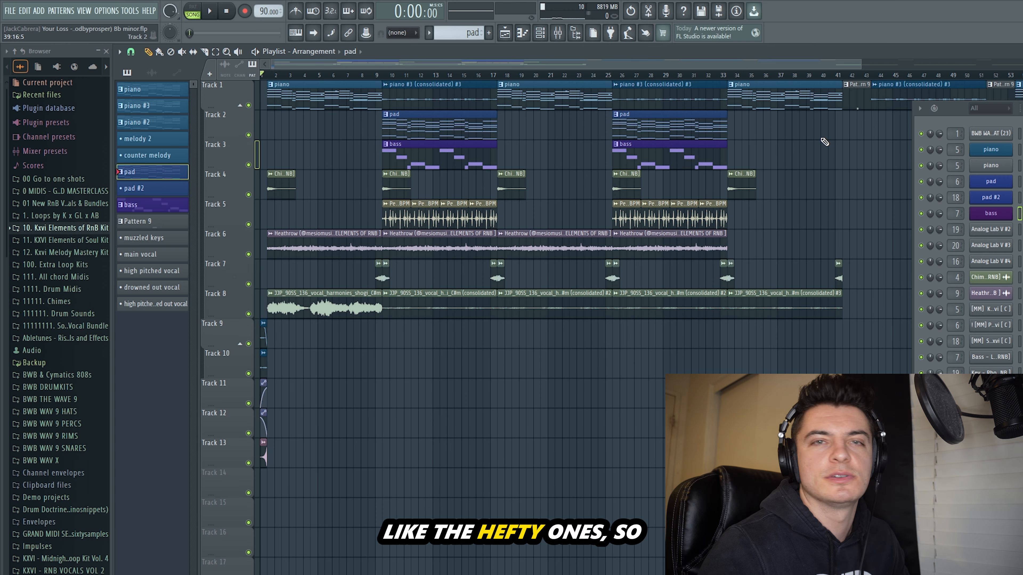
- Select the percussion loops on Track 5, audition them soloed, then stop playback and restore all tracks
drag(754, 217, 369, 216)
click(355, 217)
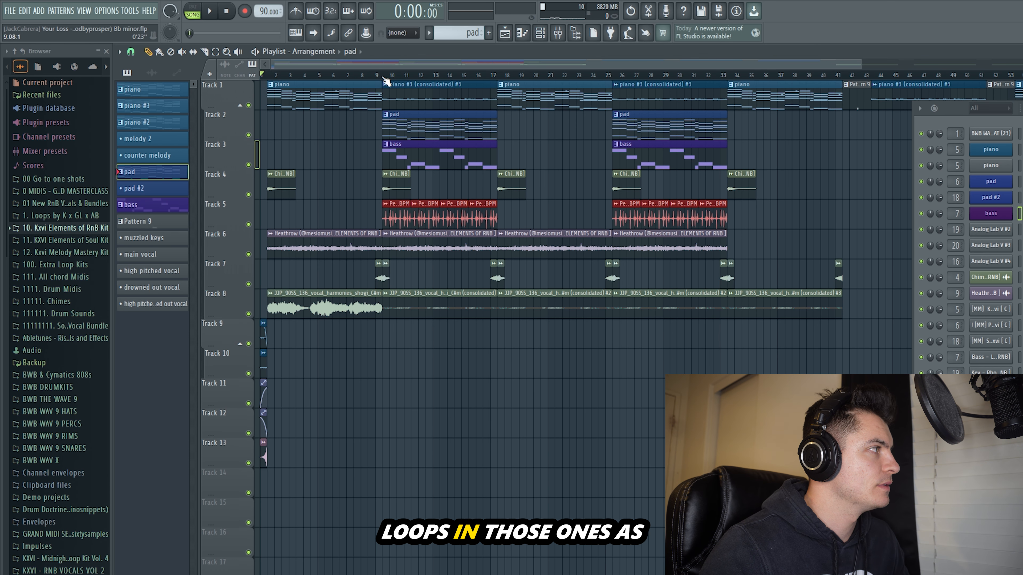
right_click(248, 224)
key(space)
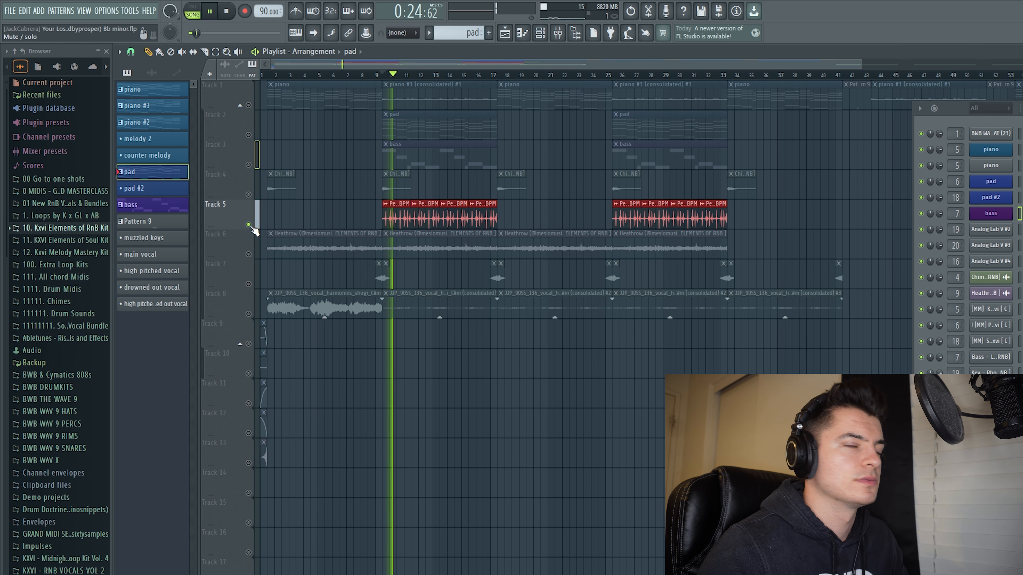
right_click(249, 225)
key(space)
- Select the repeated chimes clips on Track 4, followed by the short transition clips on Track 7
drag(769, 177, 262, 189)
drag(291, 74, 268, 74)
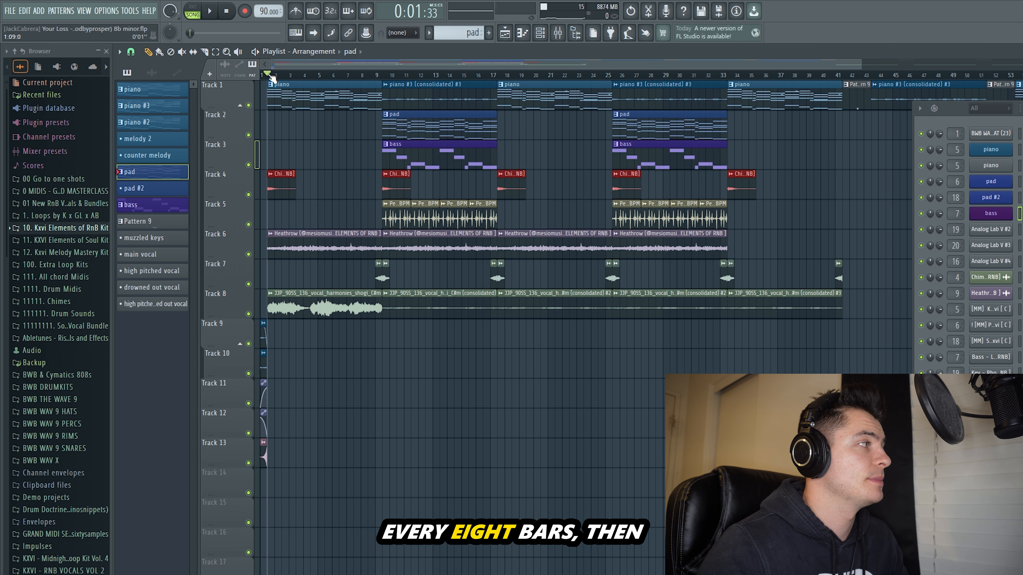
drag(865, 260, 322, 287)
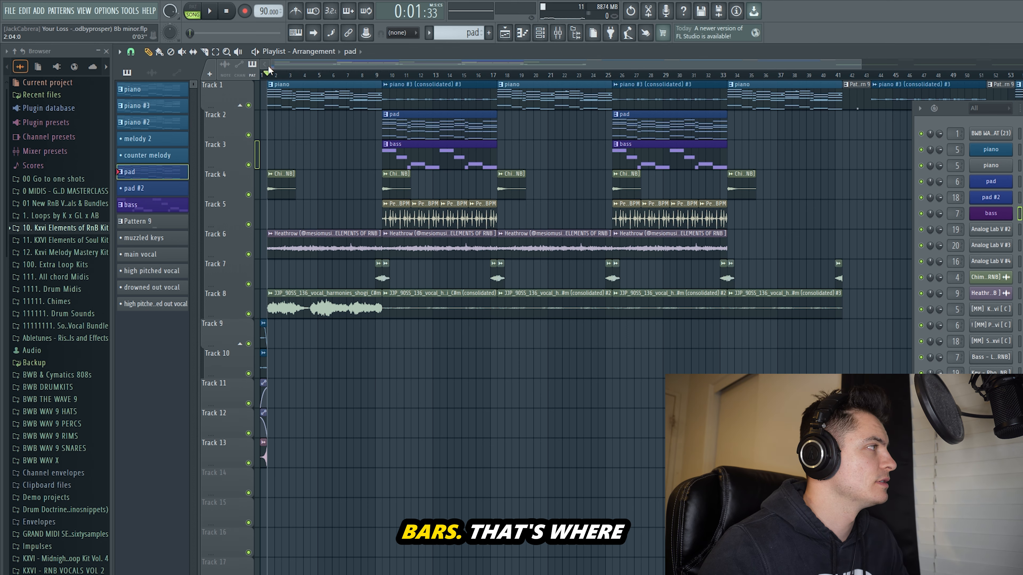
- Examine the intro before bar 2, soloing the consolidated piano clips on Tracks 9 and 10 and auditioning the chord
drag(860, 62, 300, 62)
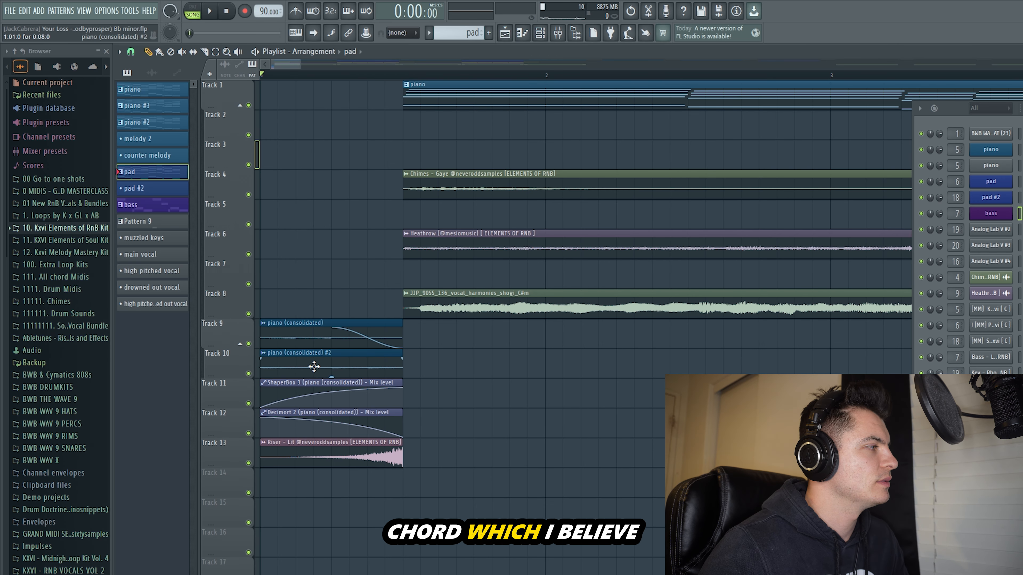
ctrl+click(248, 343)
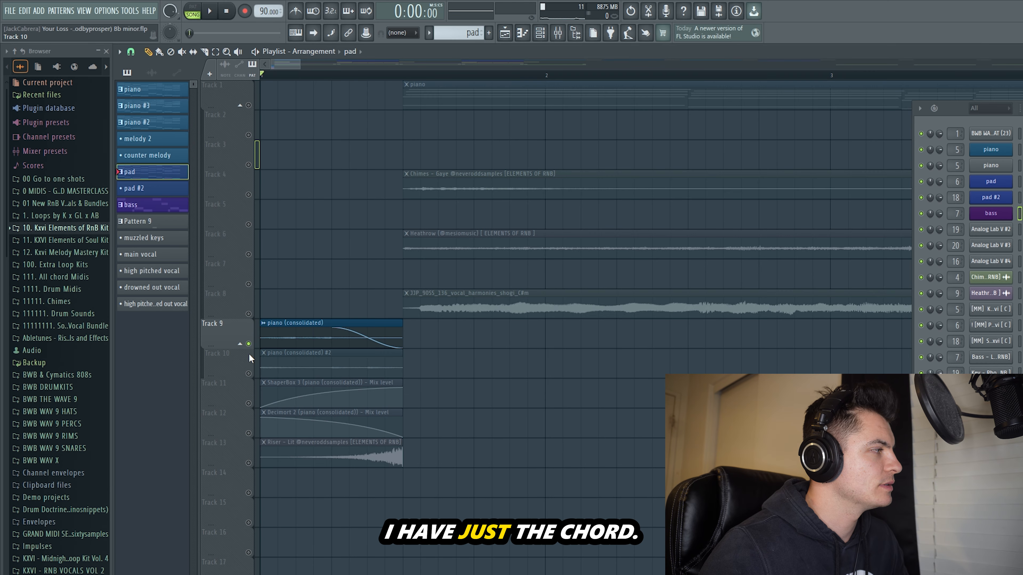
ctrl+click(248, 373)
key(space)
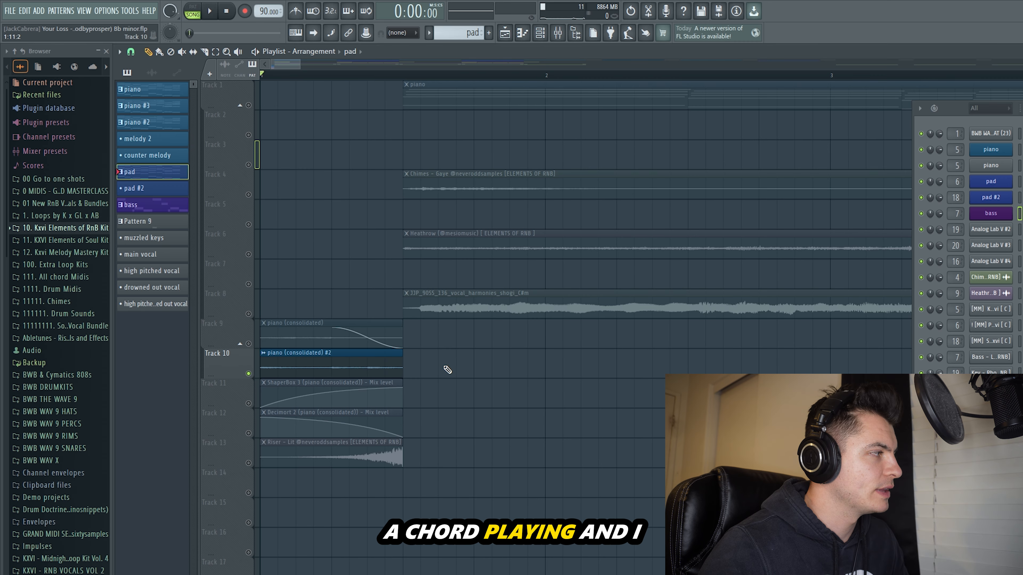
ctrl+click(248, 344)
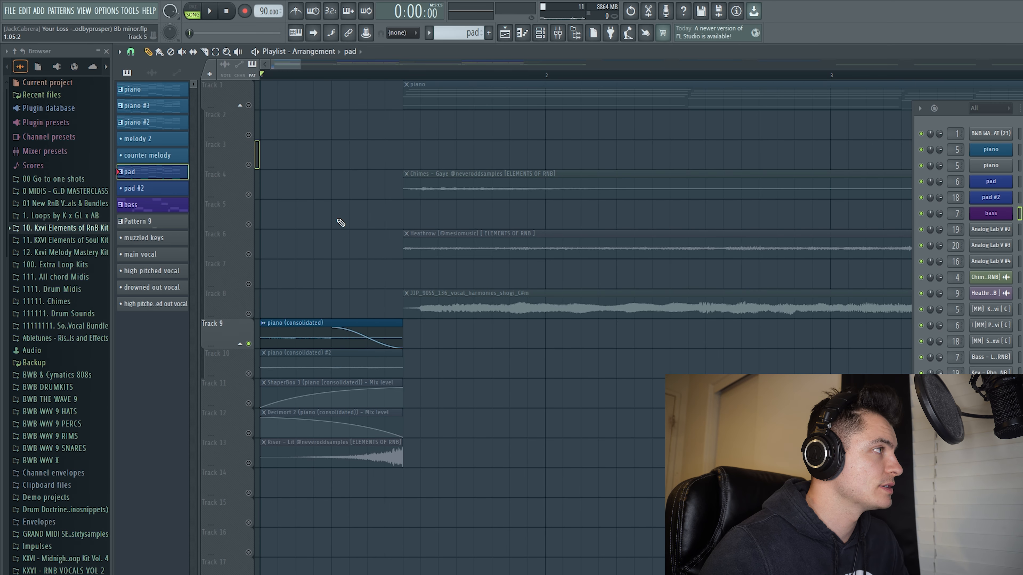
- Audition both consolidated piano clips together with the mixer and audio clip list shown, and inspect their channel settings
key(F9)
click(158, 73)
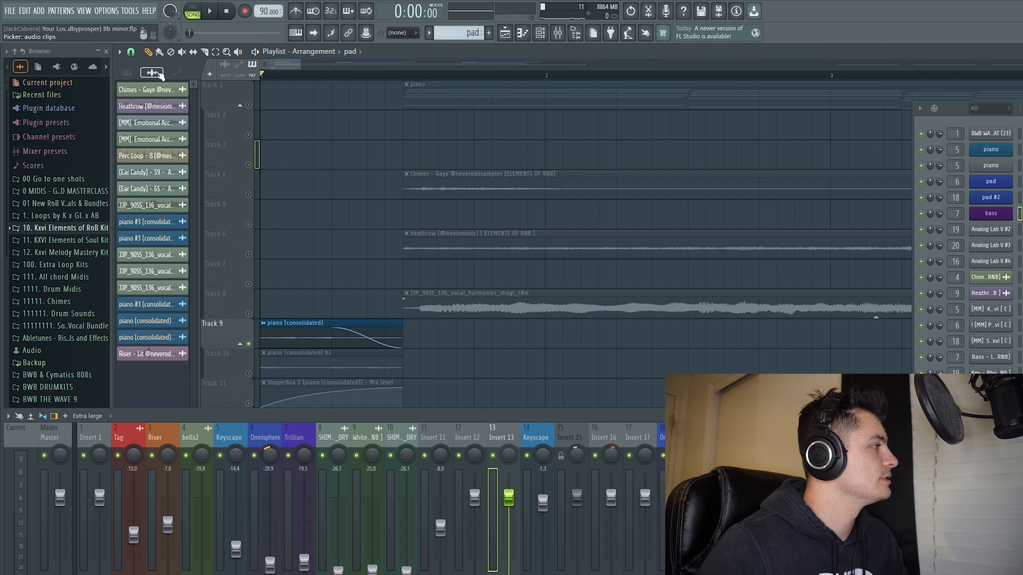
key(space)
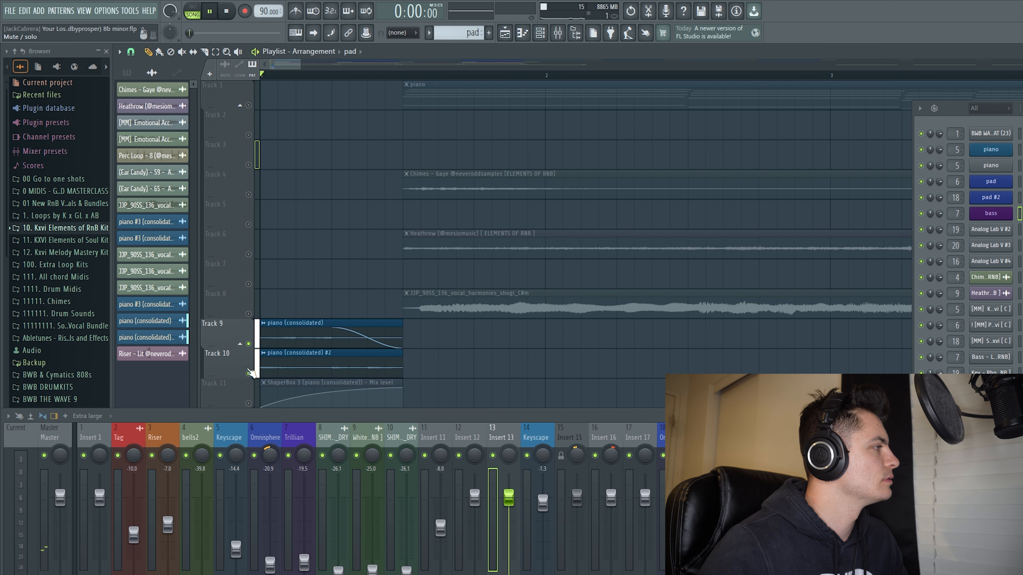
key(space)
double_click(167, 324)
double_click(166, 338)
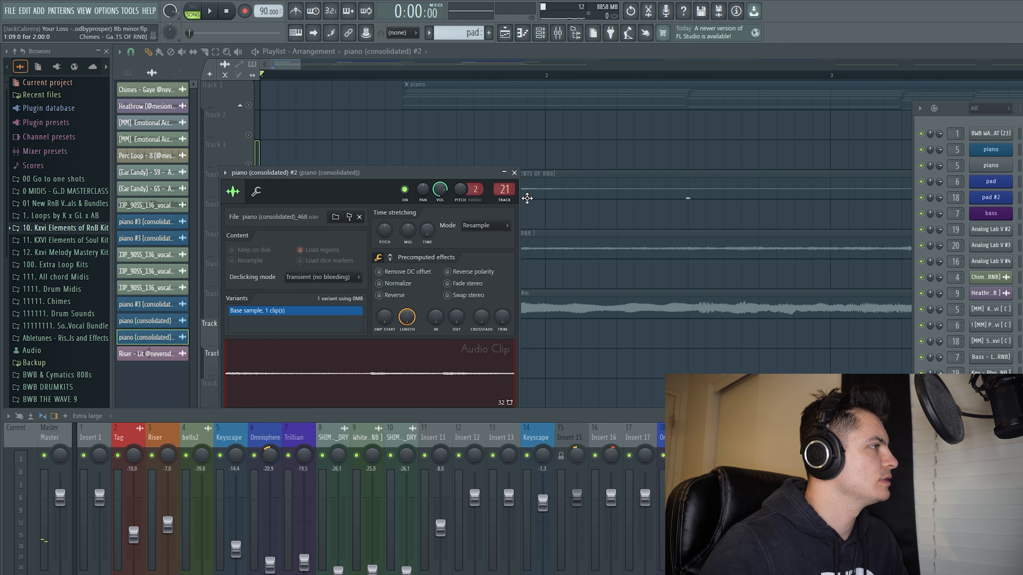
click(514, 172)
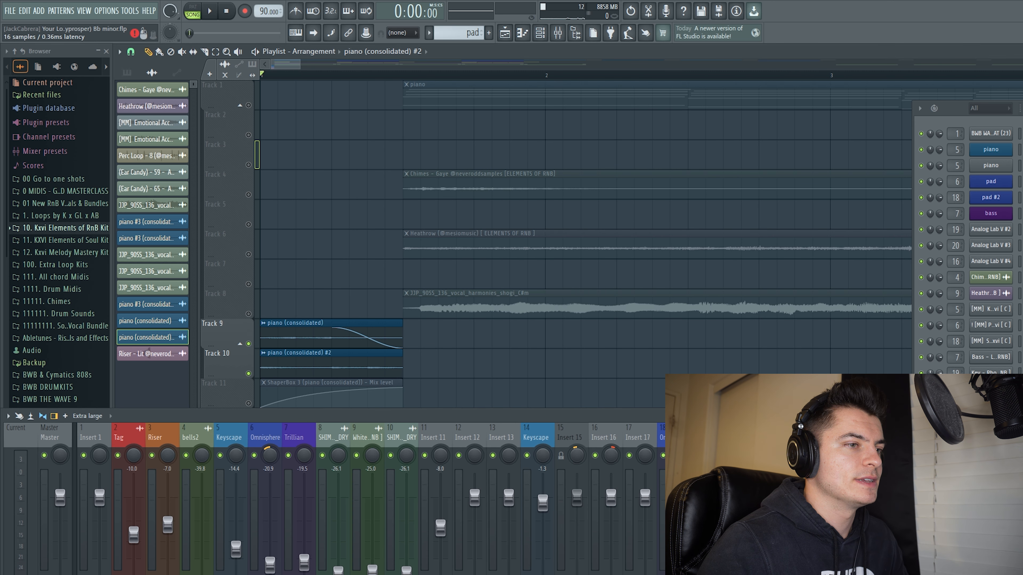
- Inspect the ShaperBox 3 volume curve and LFO length on the consolidated piano, and close the effect
click(966, 499)
drag(554, 240, 493, 53)
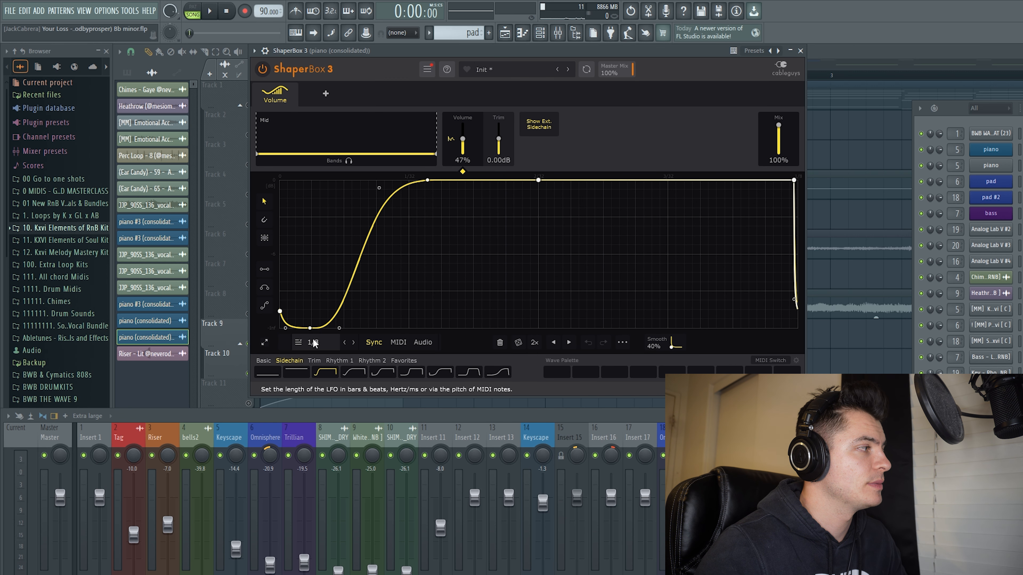
mouse_move(273, 97)
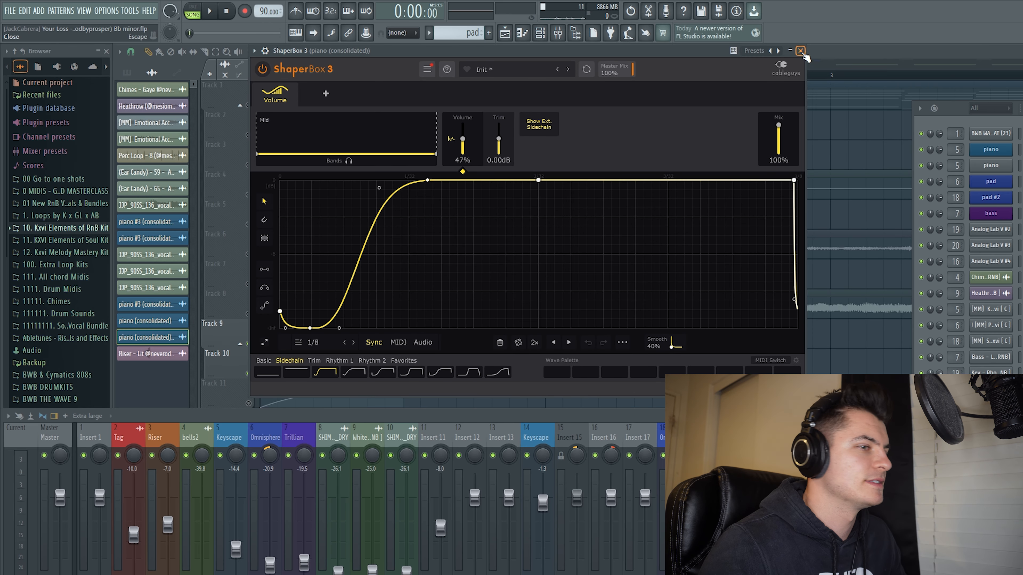
click(800, 50)
- Inspect the Decimort 2 preset and resampler frequency on the consolidated piano, and close the effect
click(962, 475)
drag(540, 246, 395, 97)
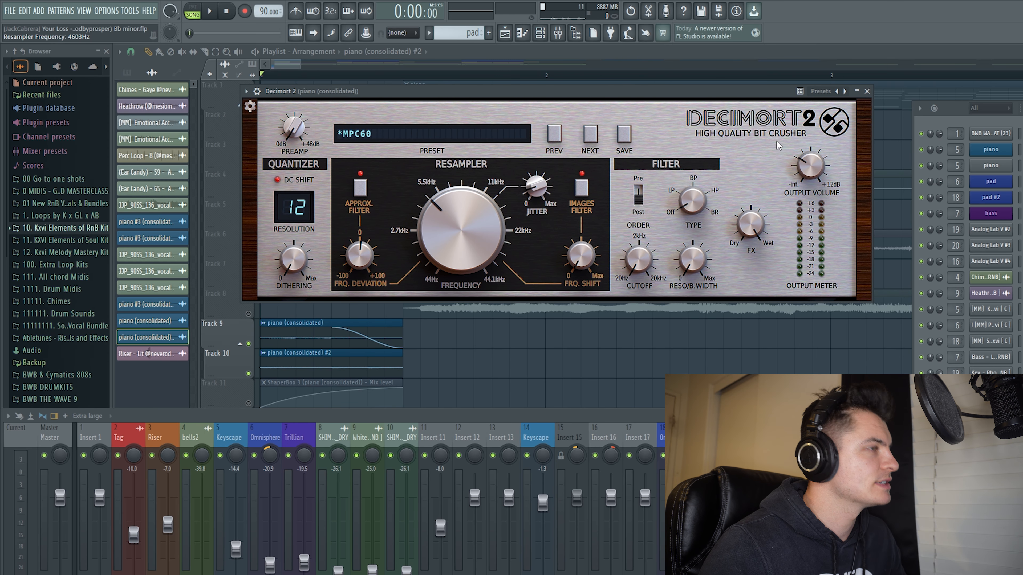
click(867, 91)
- Solo the Decimort 2 and ShaperBox 3 mix level automations in turn, and select both clips on Tracks 11 and 12
scroll(507, 280, down, 4)
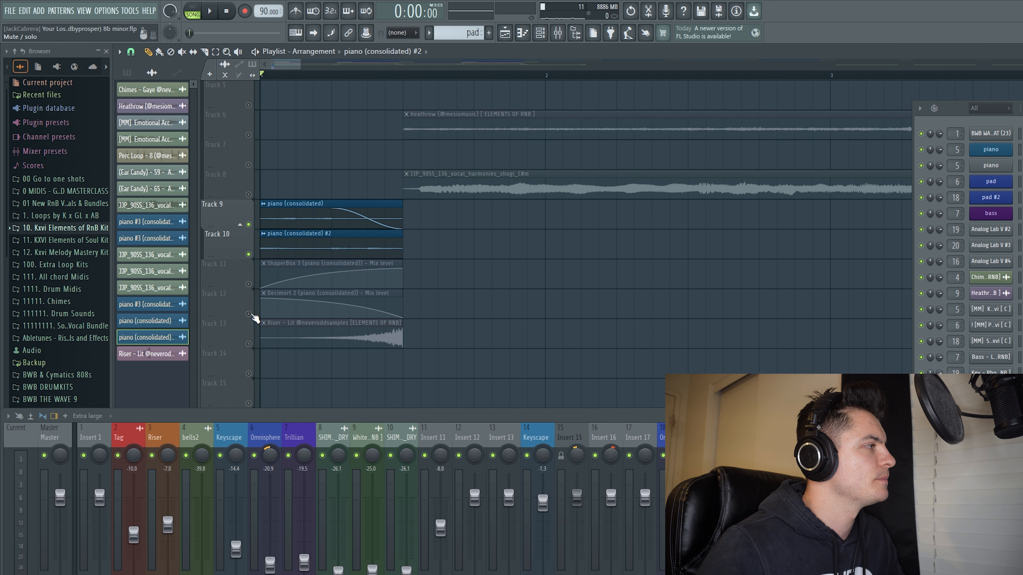
click(252, 316)
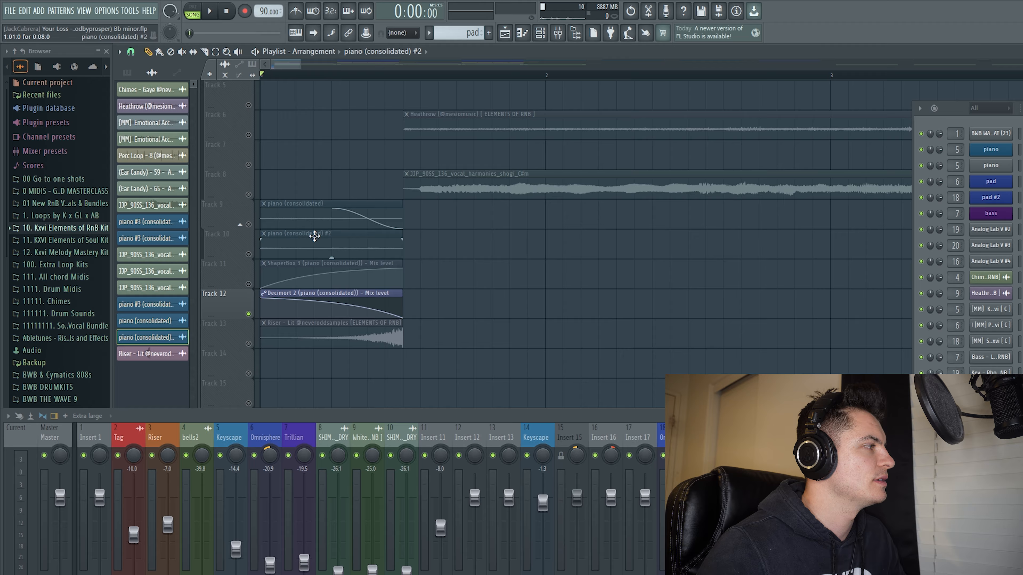
click(249, 285)
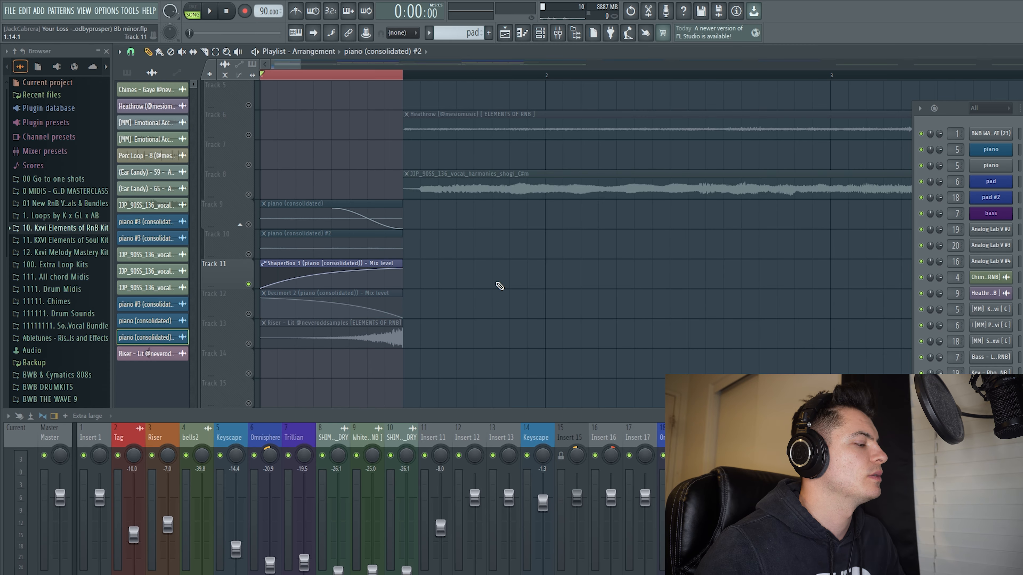
drag(439, 272, 359, 306)
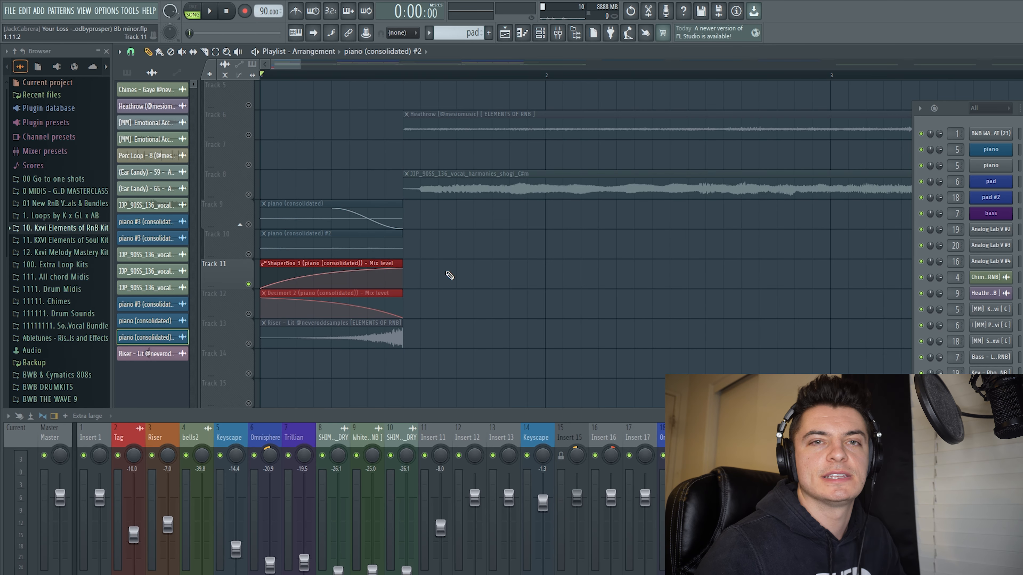
- Solo the riser clip on Track 13, restore all tracks and close the mixer
right_click(248, 343)
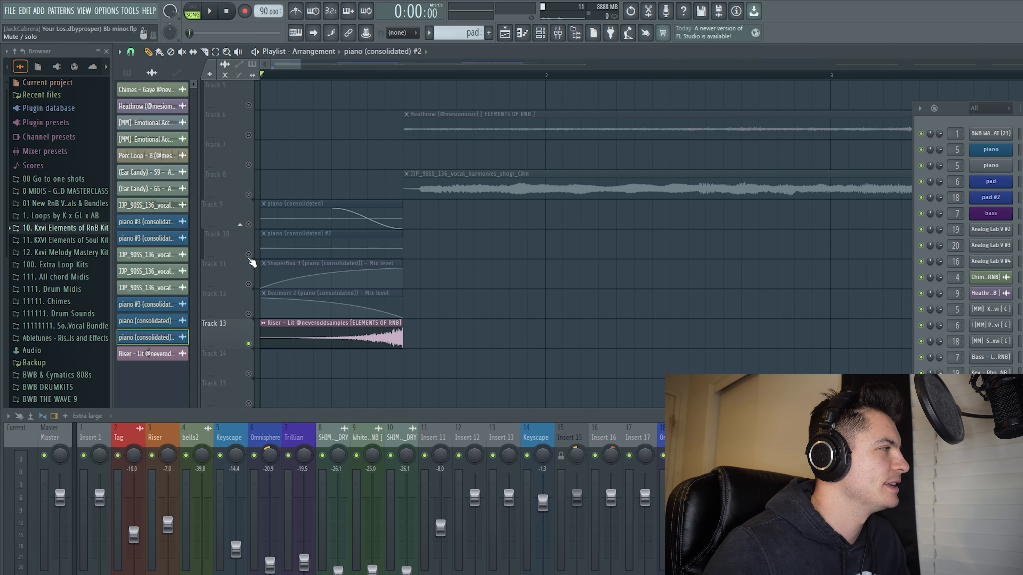
right_click(249, 344)
drag(300, 64, 745, 64)
key(F9)
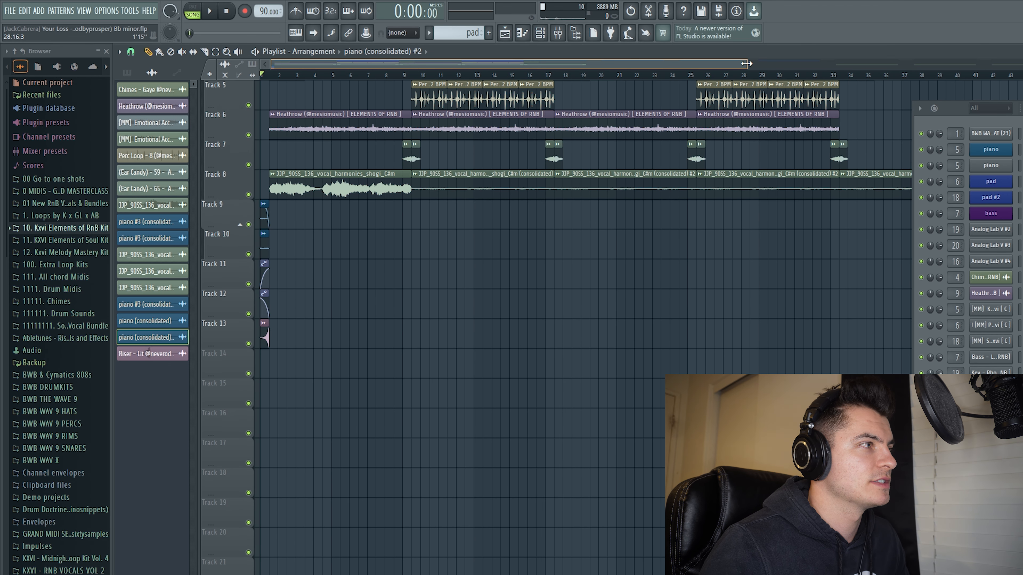
- Hide the channel rack and play the full arrangement from the start
ctrl+scroll(712, 251, down, 3)
scroll(710, 211, up, 4)
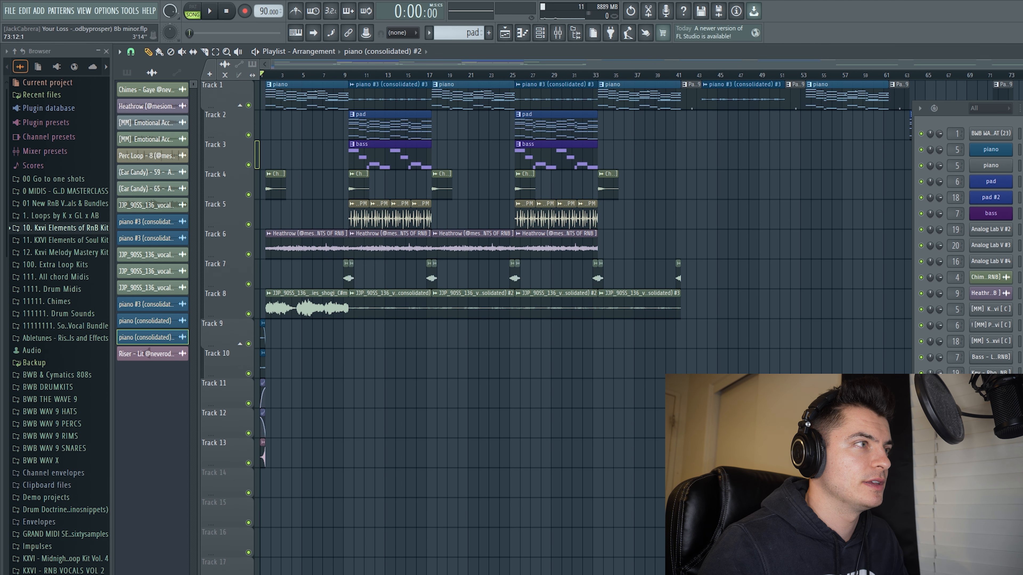
drag(961, 107, 910, 109)
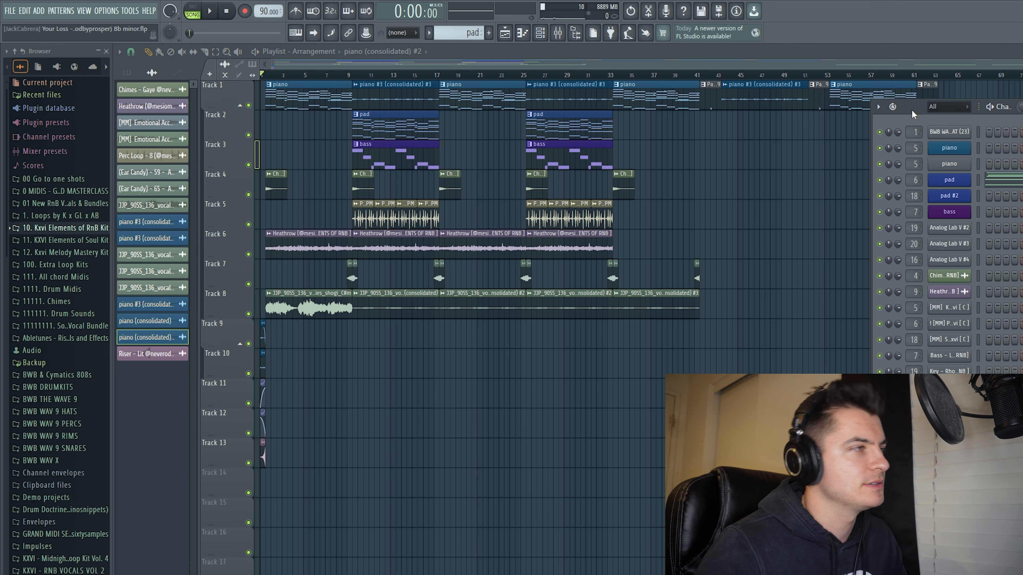
ctrl+scroll(862, 85, up, 1)
key(F6)
drag(868, 66, 773, 65)
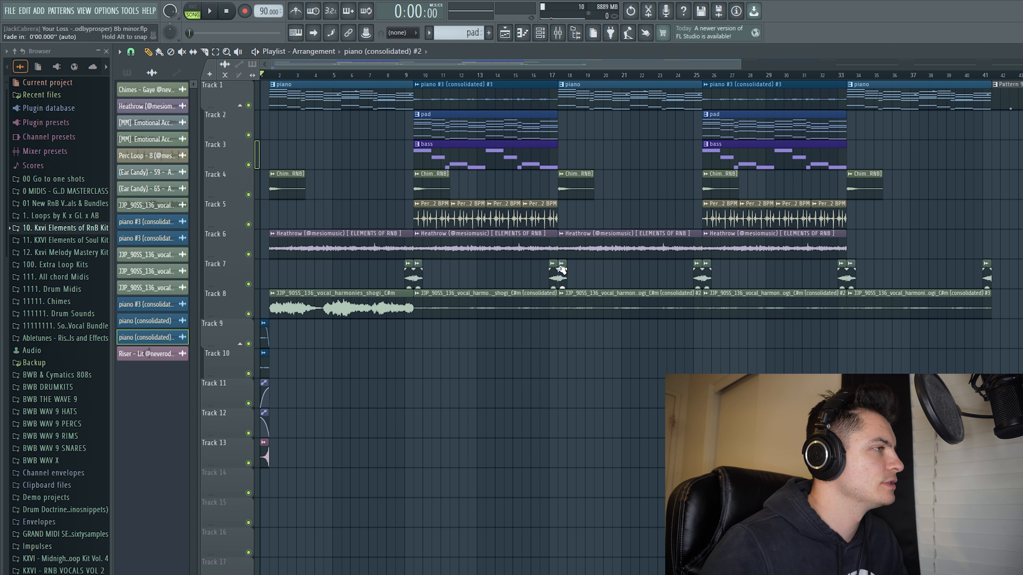
key(space)
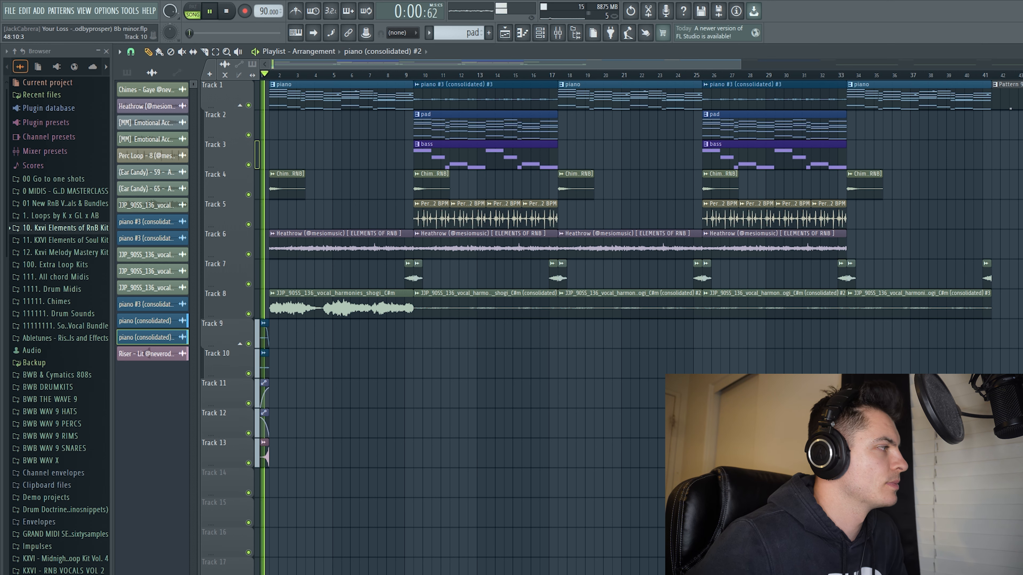